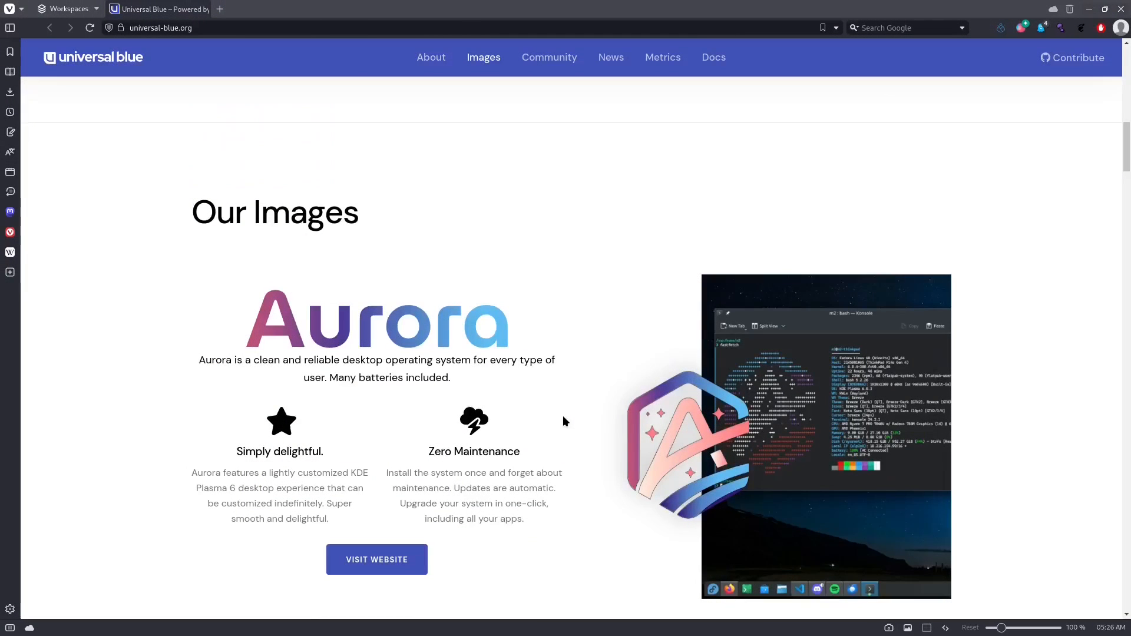
# Read the Aurora description in the Our Images section of the Universal Blue site, highlighting its key phrases
pyautogui.scroll(-1, 563, 415)
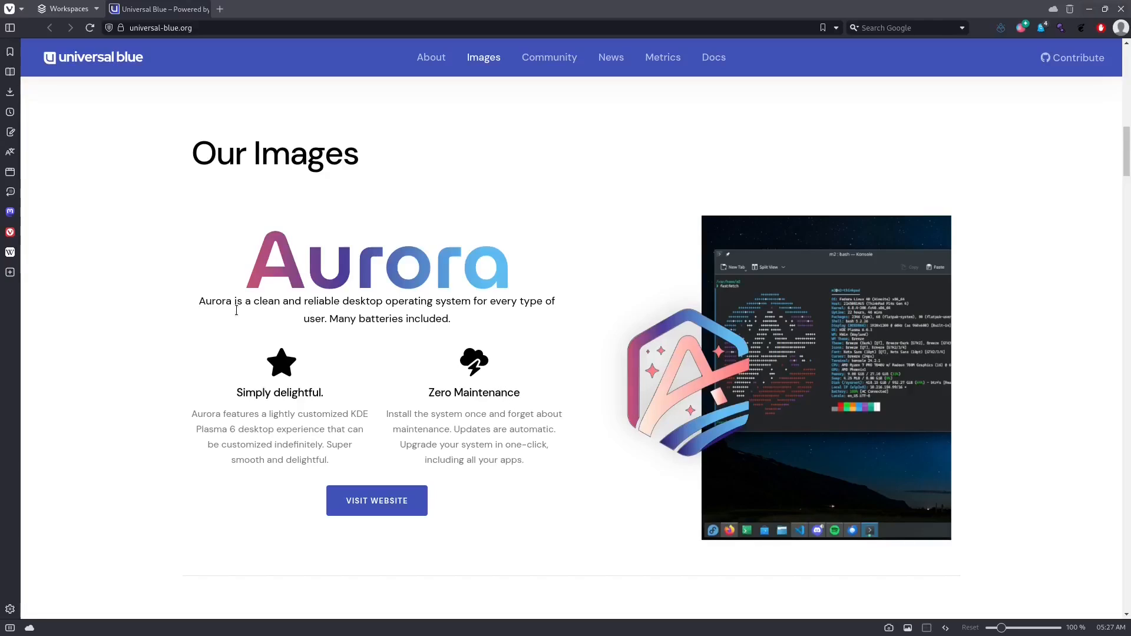
pyautogui.moveTo(254, 302); pyautogui.dragTo(565, 314)
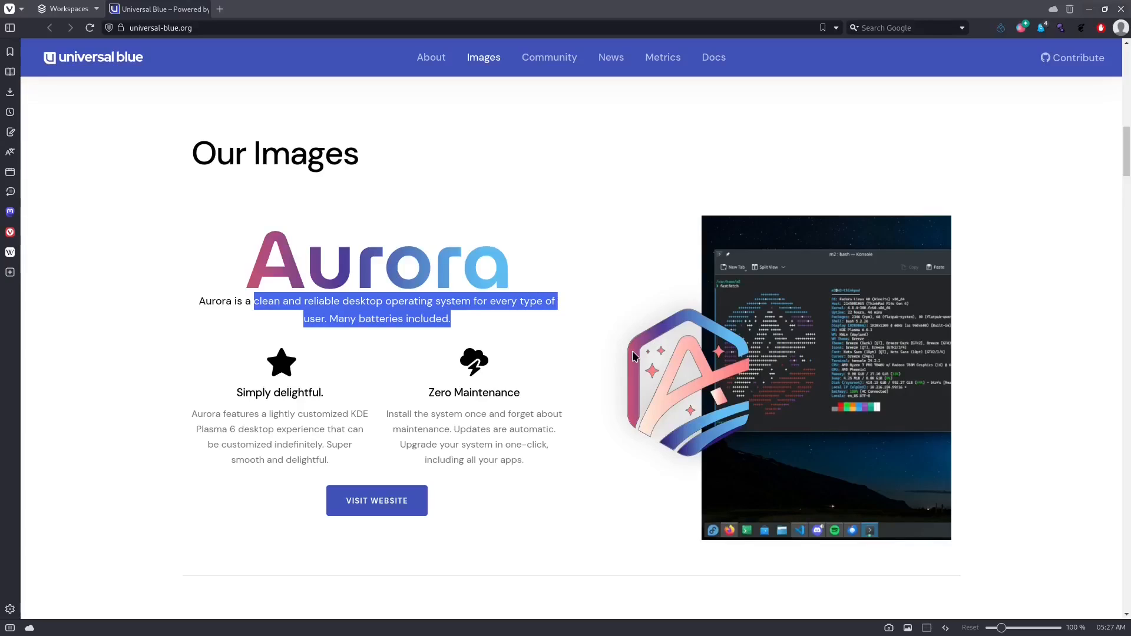
pyautogui.moveTo(368, 320); pyautogui.dragTo(439, 324)
pyautogui.click(405, 352)
pyautogui.moveTo(356, 315); pyautogui.dragTo(404, 318)
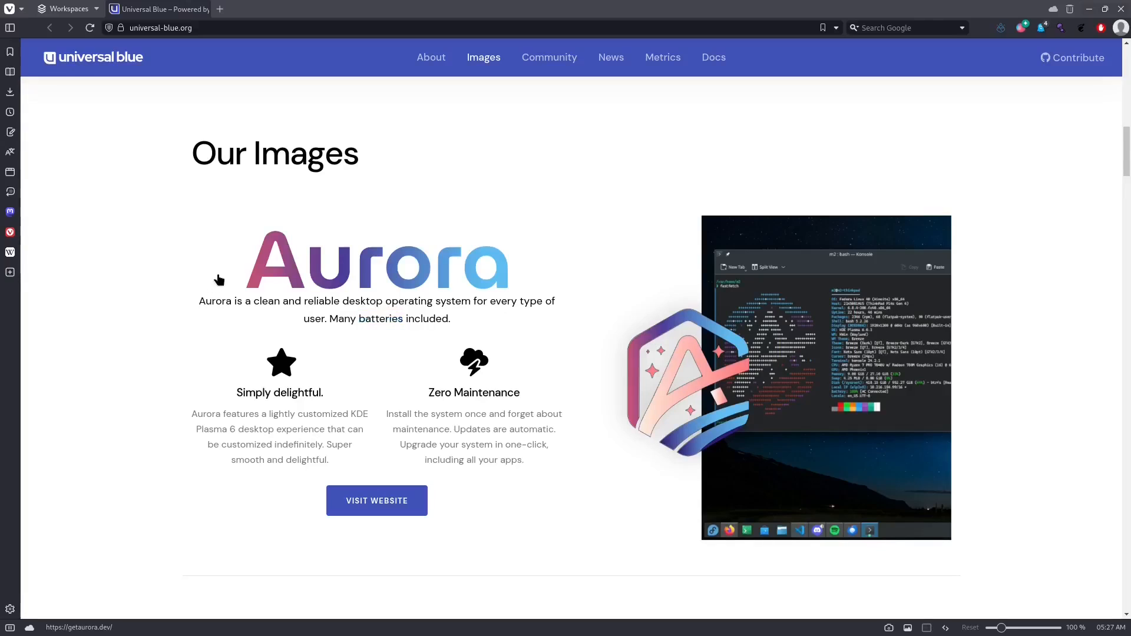
pyautogui.moveTo(217, 280); pyautogui.dragTo(522, 252)
pyautogui.click(560, 352)
# Review the Bazzite gaming image's description and browse the rest of the Universal Blue image list
pyautogui.scroll(-5, 552, 379)
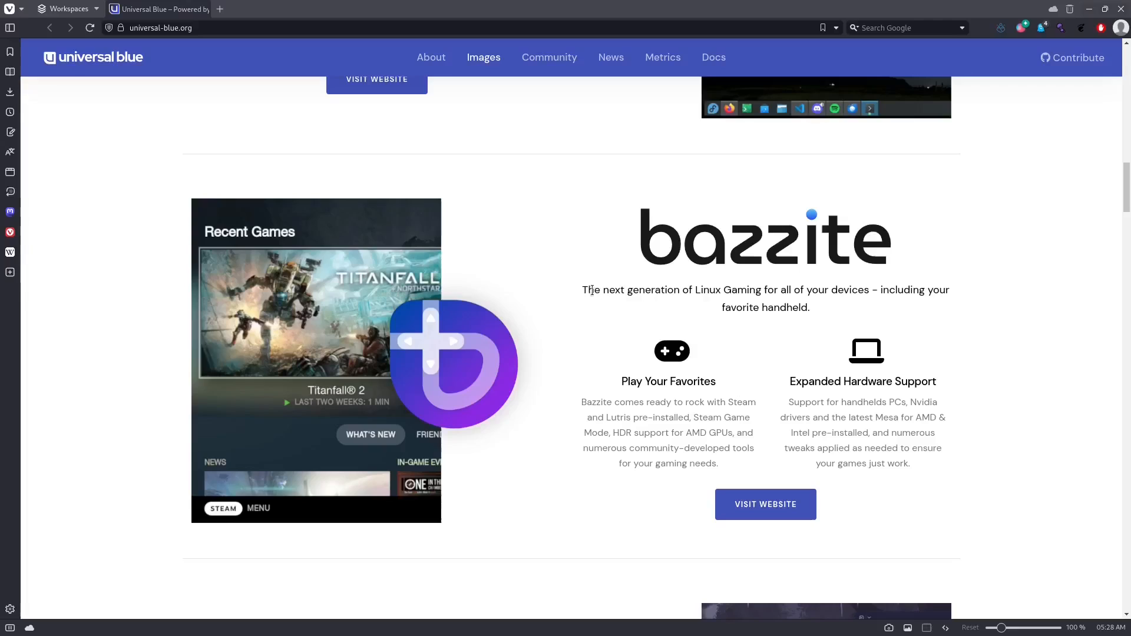
pyautogui.moveTo(588, 291); pyautogui.dragTo(867, 288)
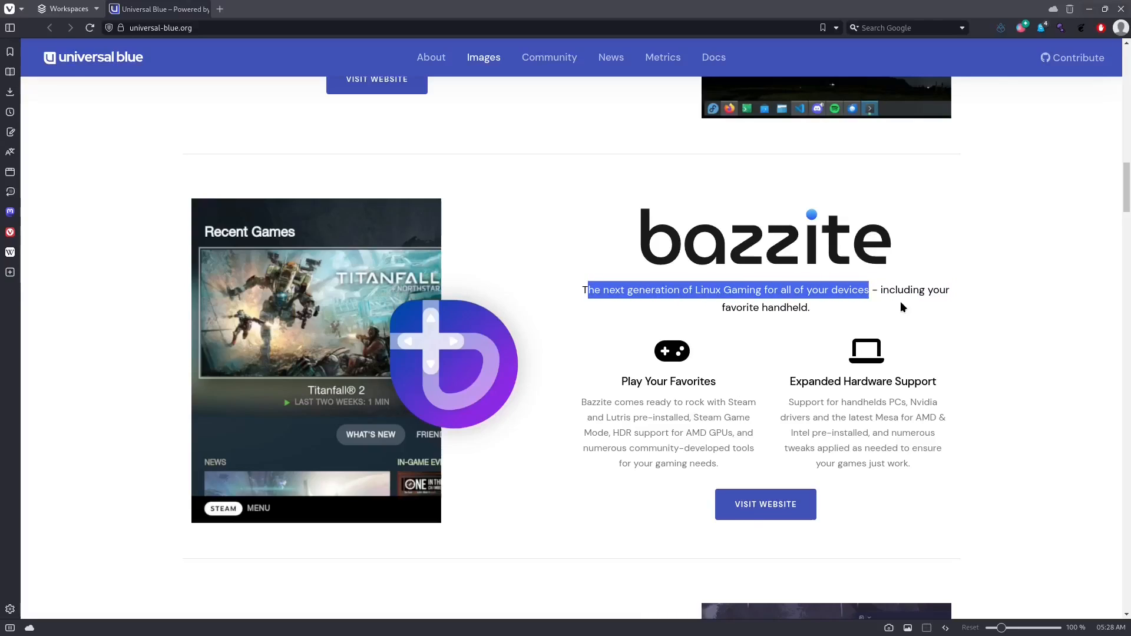
pyautogui.click(962, 314)
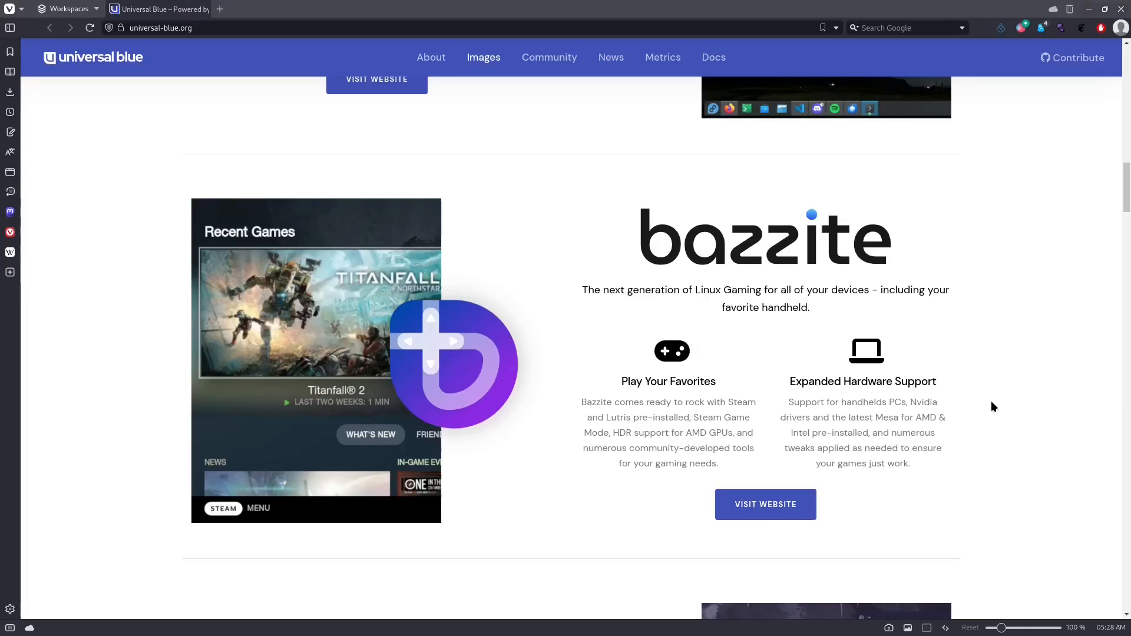
pyautogui.scroll(-7, 993, 406)
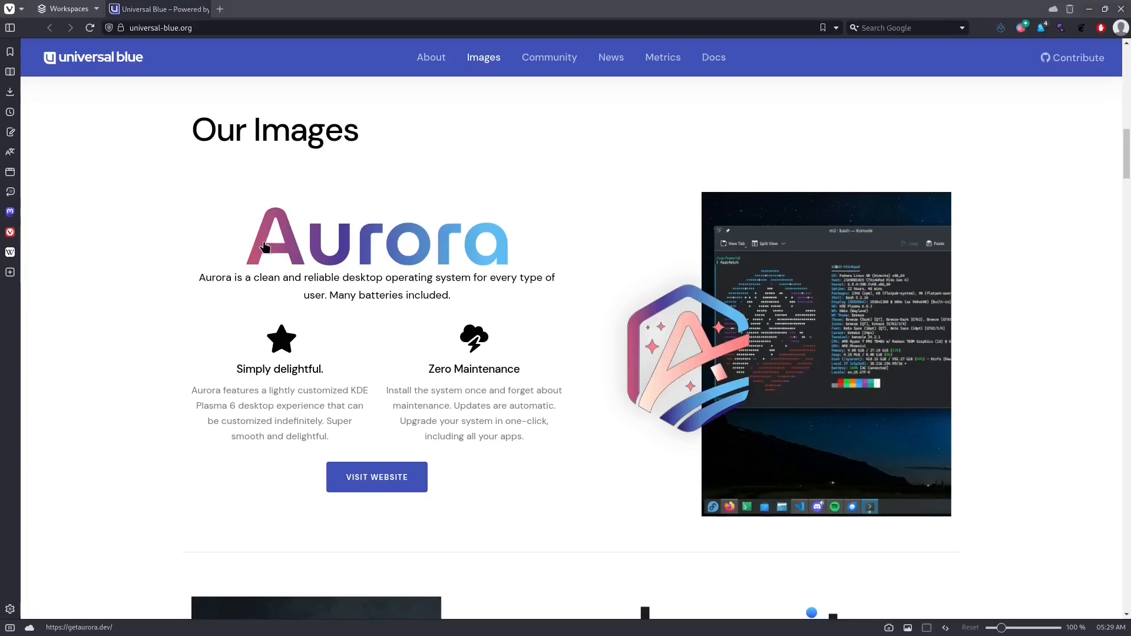
# Open the Aurora website from its Universal Blue entry and highlight the tagline and introductory text
pyautogui.click(378, 482)
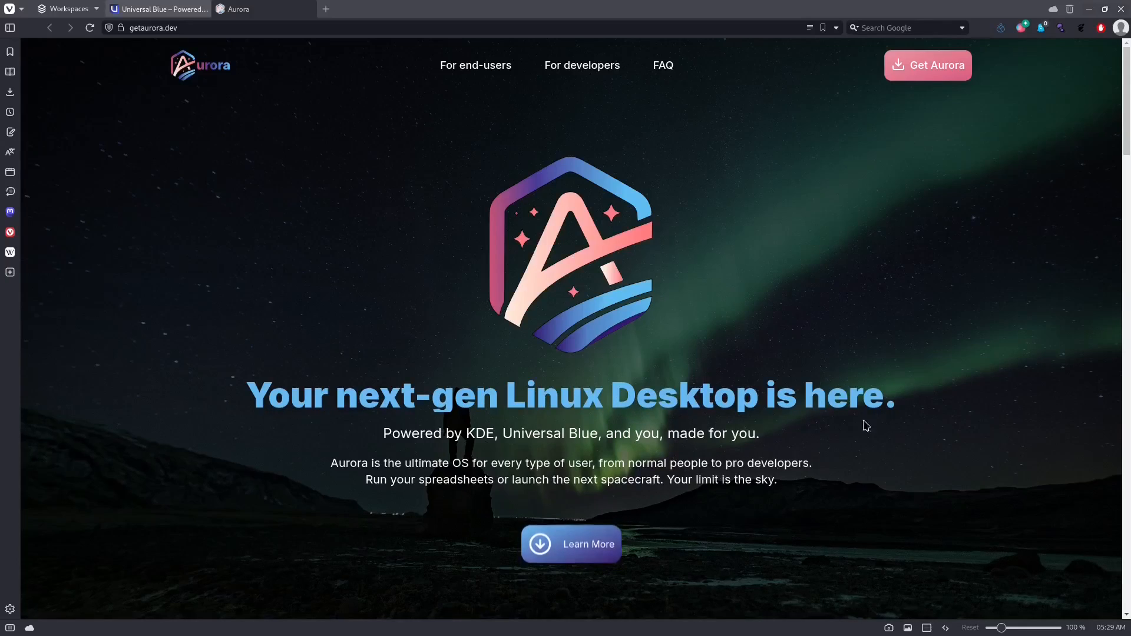
pyautogui.moveTo(442, 438); pyautogui.dragTo(780, 445)
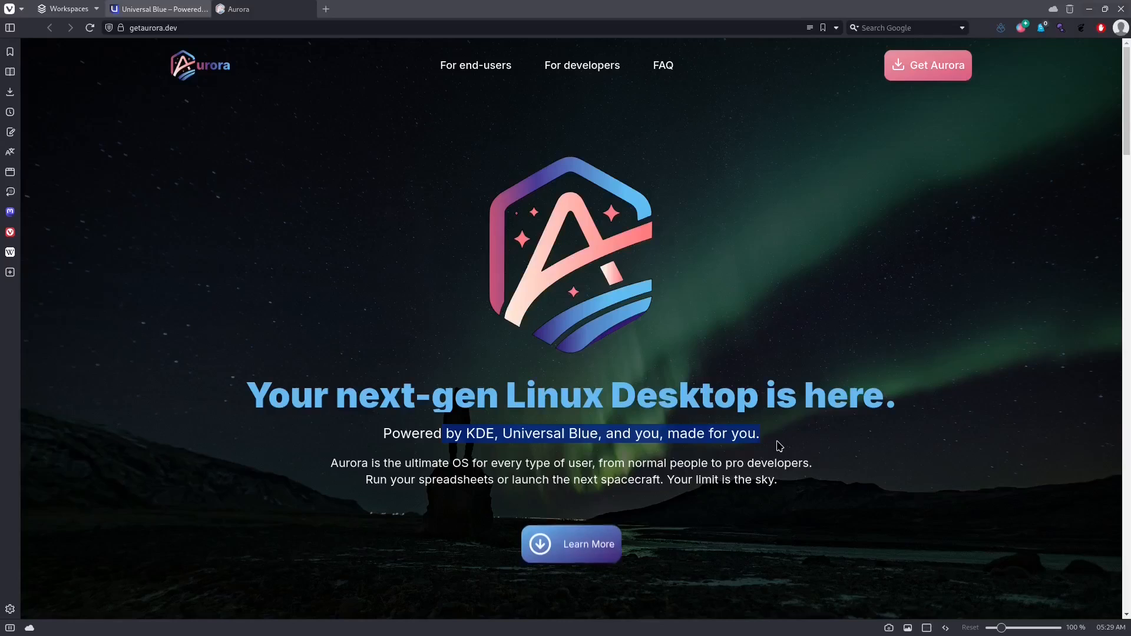
pyautogui.moveTo(350, 463); pyautogui.dragTo(826, 472)
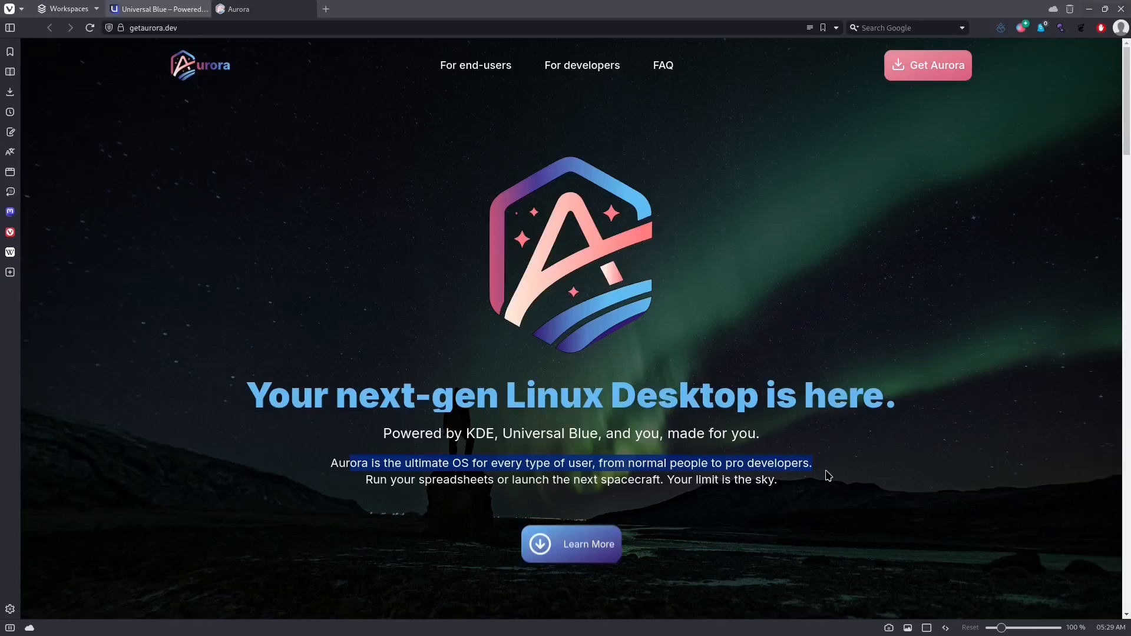
pyautogui.scroll(-6, 647, 495)
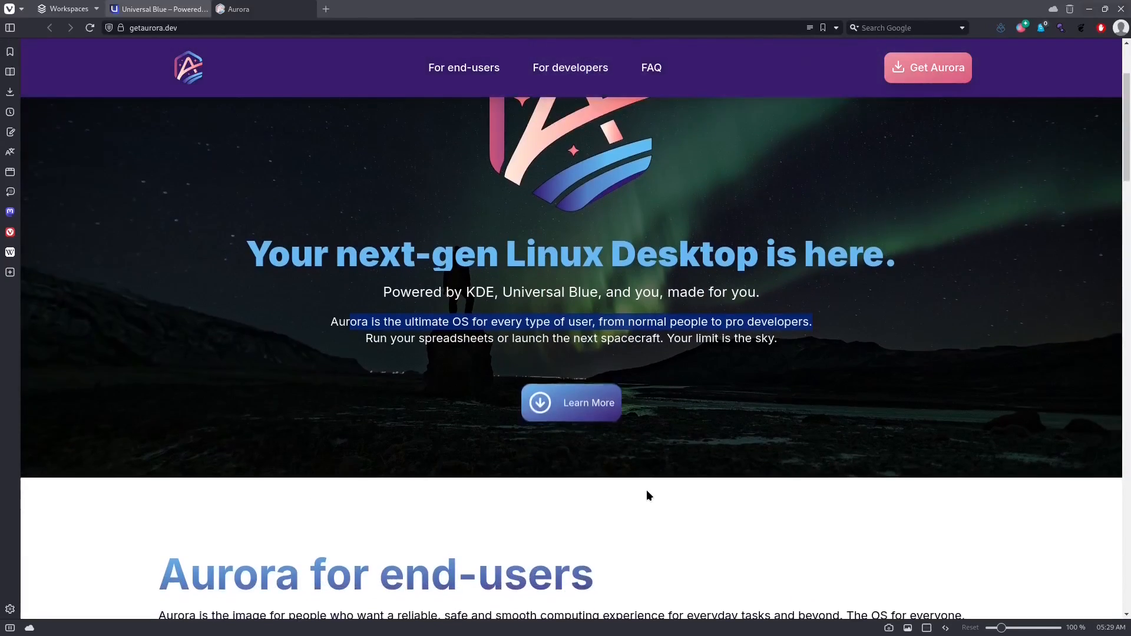
# Examine the Aurora for end-users cards on KDE Plasma, speed and reliability, zero maintenance and hardware support, highlighting their text
pyautogui.scroll(-2, 647, 495)
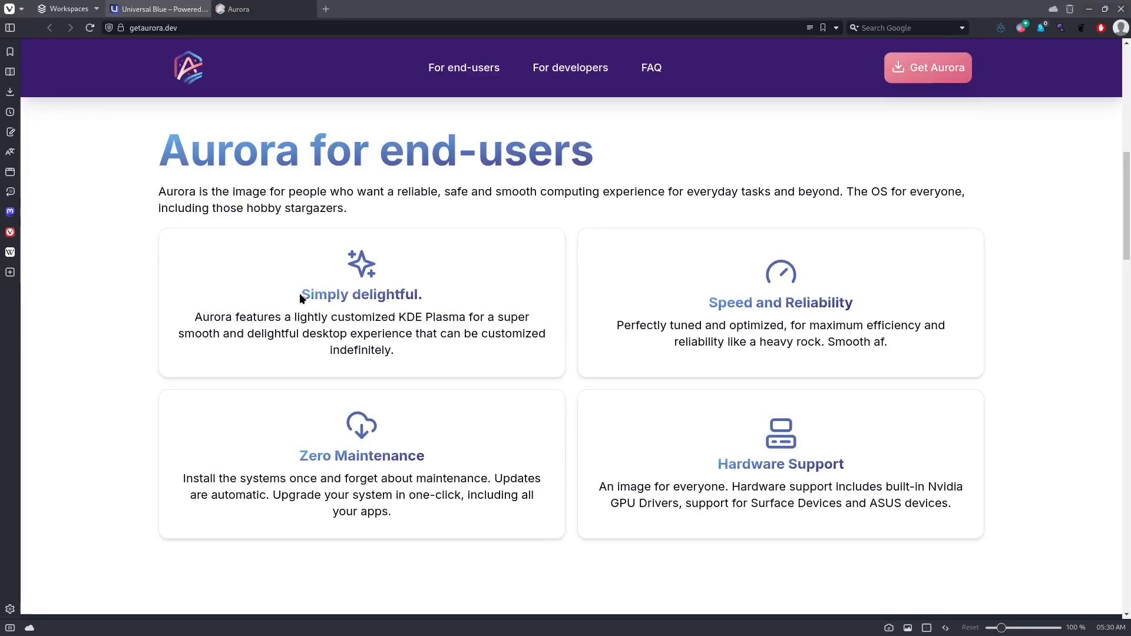
pyautogui.moveTo(191, 320); pyautogui.dragTo(527, 320)
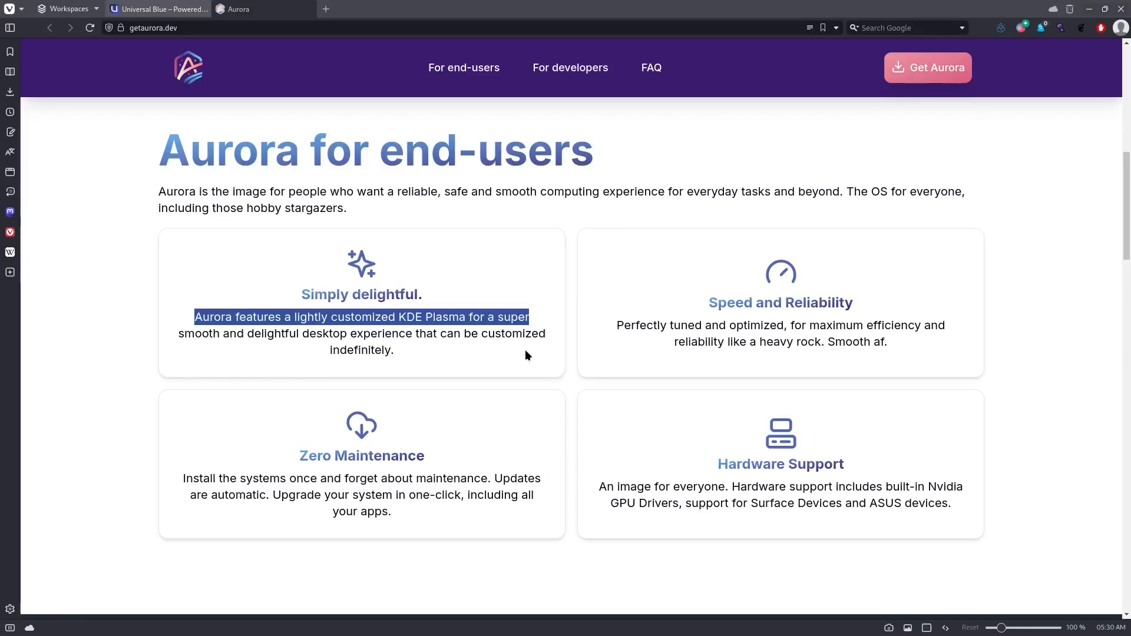
pyautogui.moveTo(712, 302); pyautogui.dragTo(899, 305)
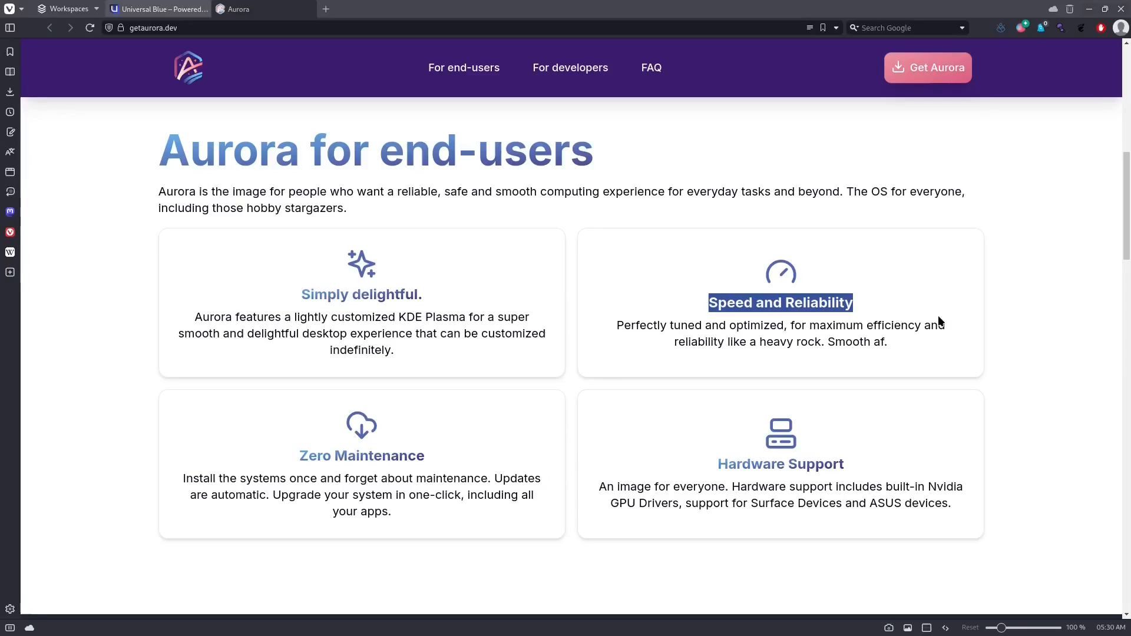
pyautogui.moveTo(743, 326); pyautogui.dragTo(938, 327)
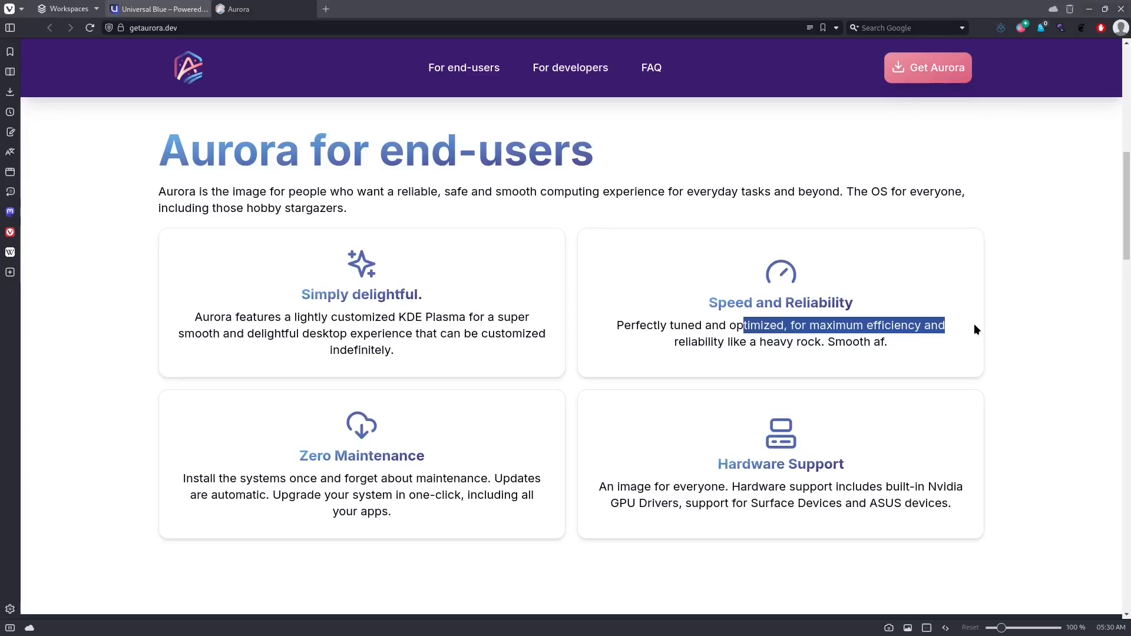
pyautogui.moveTo(659, 347); pyautogui.dragTo(911, 371)
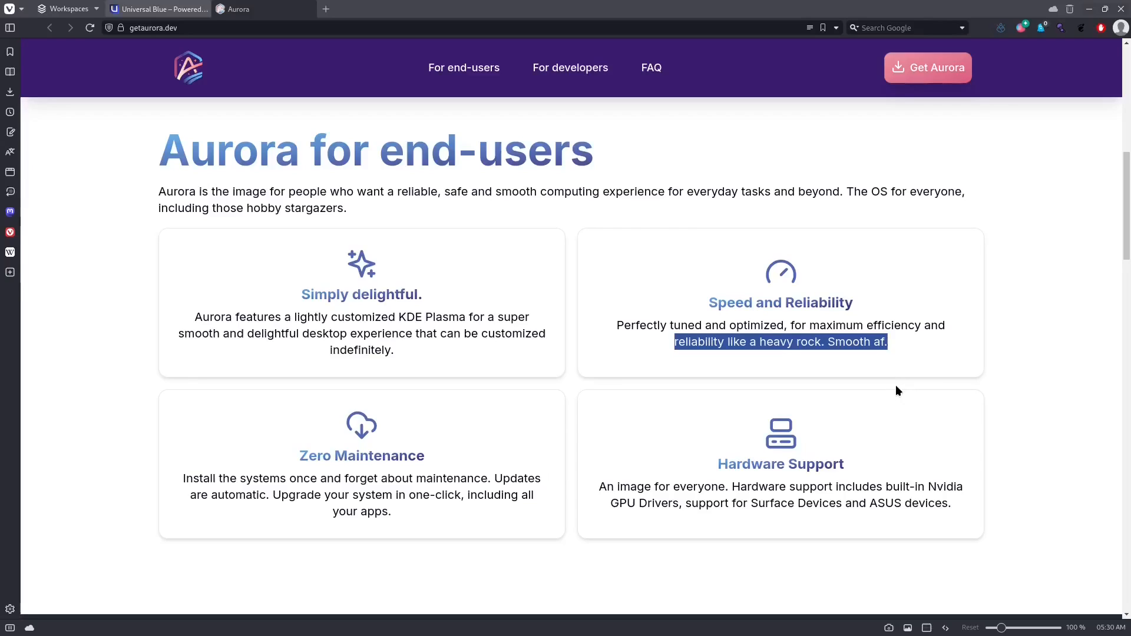
pyautogui.click(269, 458)
pyautogui.moveTo(183, 486); pyautogui.dragTo(530, 481)
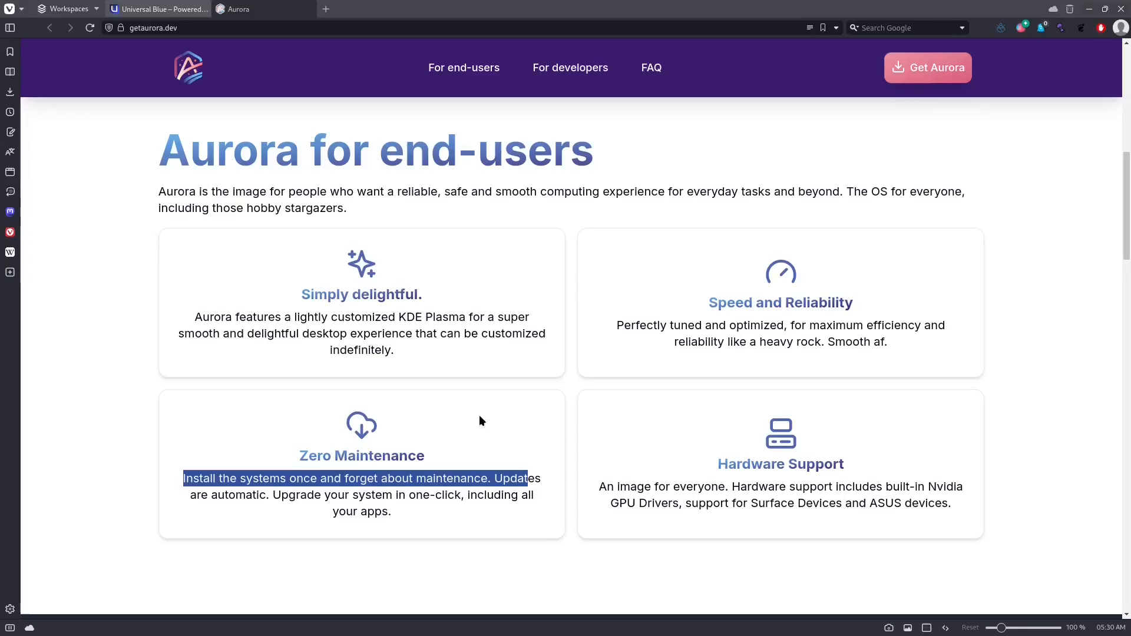
pyautogui.moveTo(322, 495); pyautogui.dragTo(529, 500)
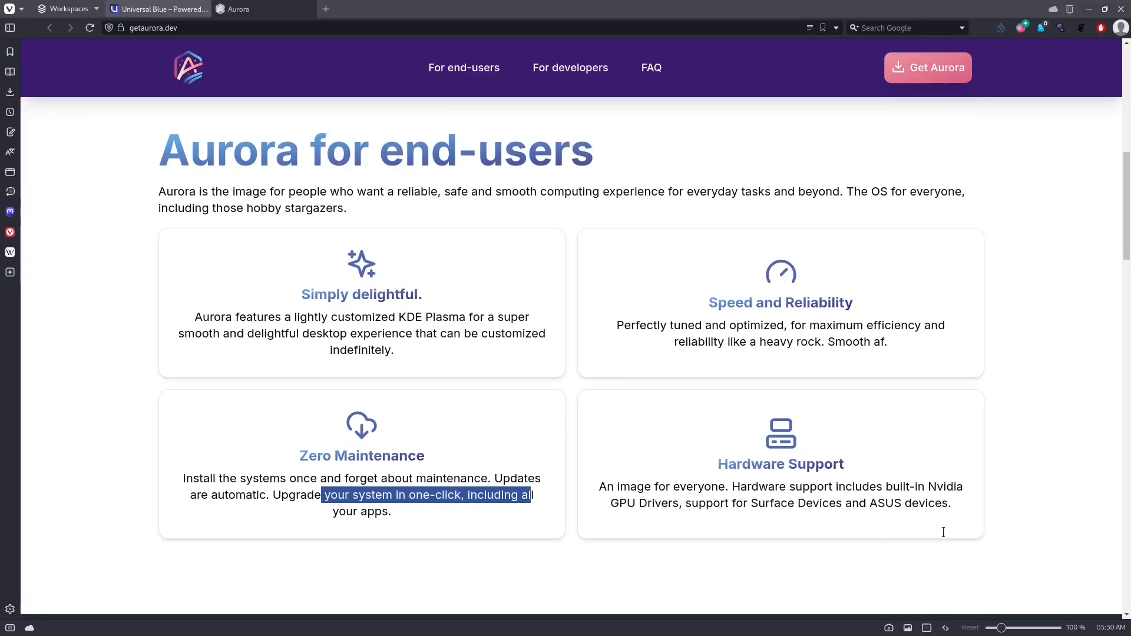
pyautogui.moveTo(728, 465); pyautogui.dragTo(875, 482)
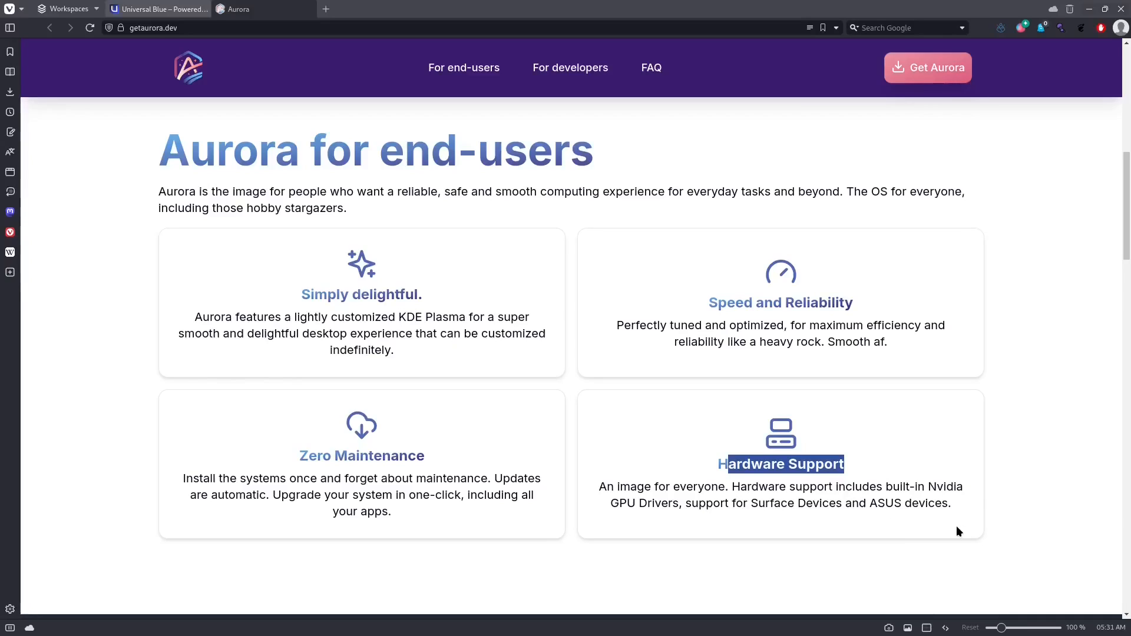
# View the Aurora for developers section and highlight the word "developers" in its heading
pyautogui.scroll(-7, 801, 468)
pyautogui.scroll(-3, 792, 439)
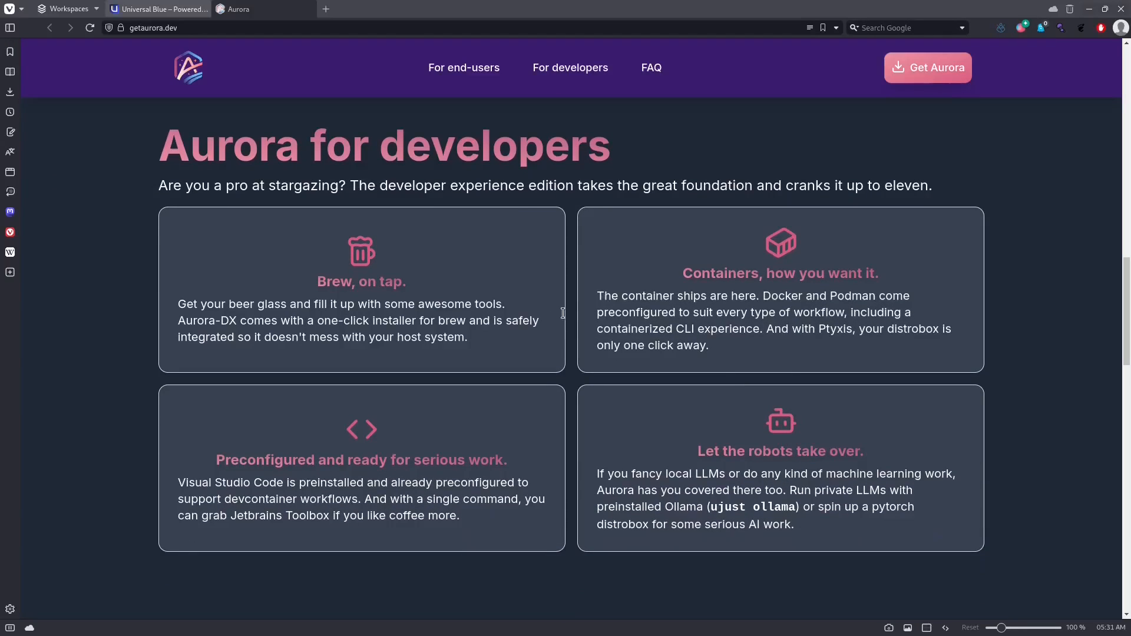
pyautogui.moveTo(381, 148); pyautogui.dragTo(623, 151)
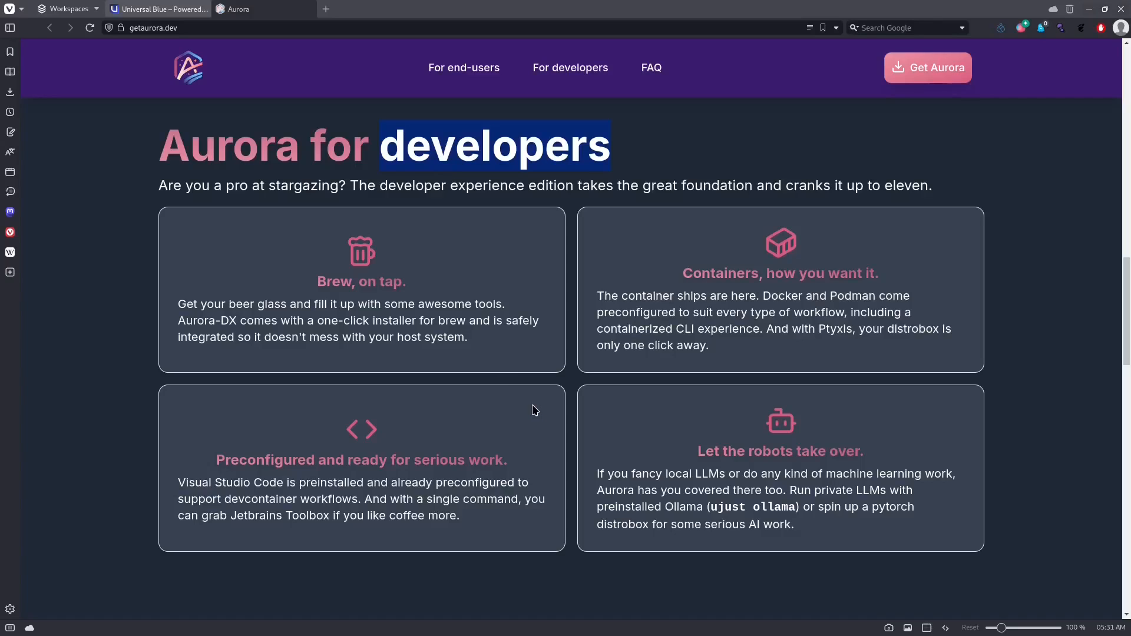
# Configure the Get Aurora download for Desktop / Laptop hardware with Nvidia as primary GPU and No for the developer version
pyautogui.scroll(-10, 535, 410)
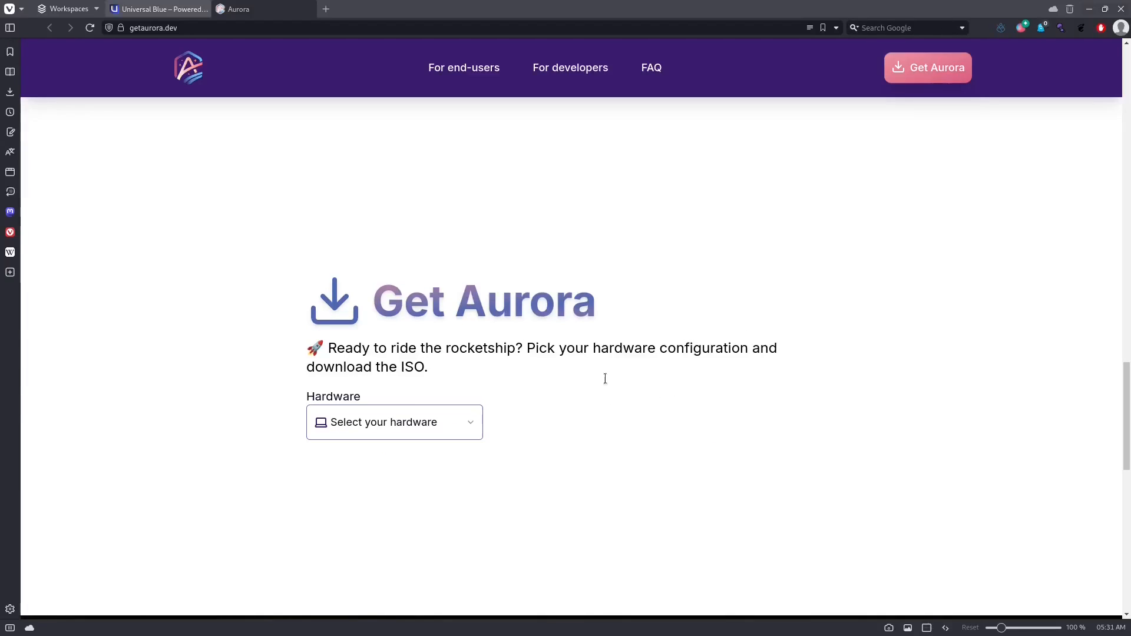
pyautogui.scroll(-1, 593, 401)
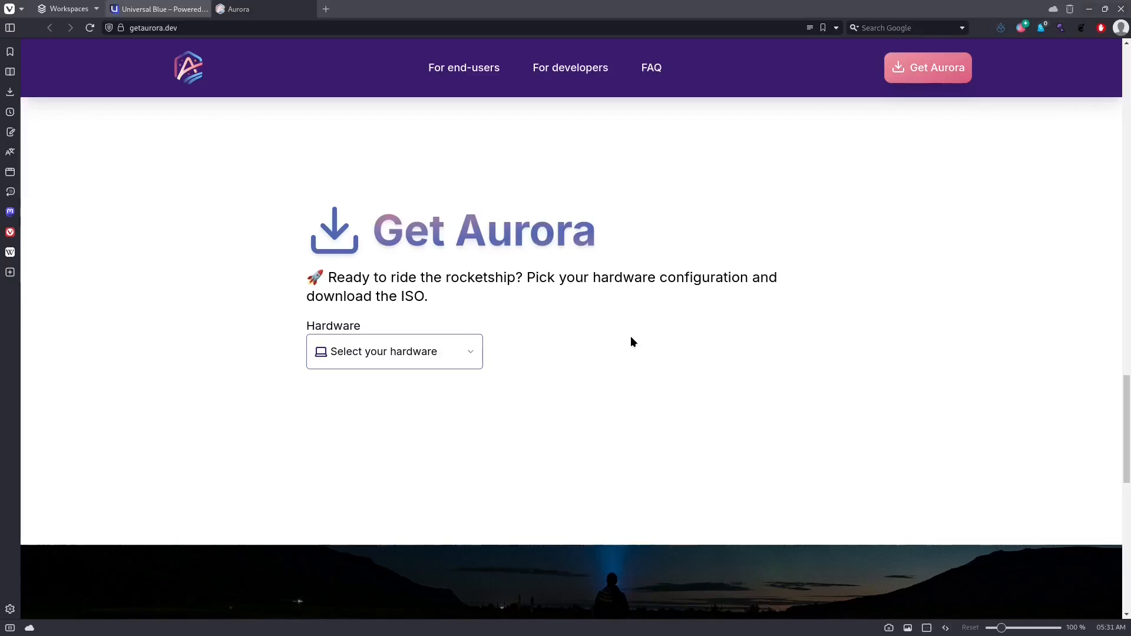
pyautogui.click(472, 352)
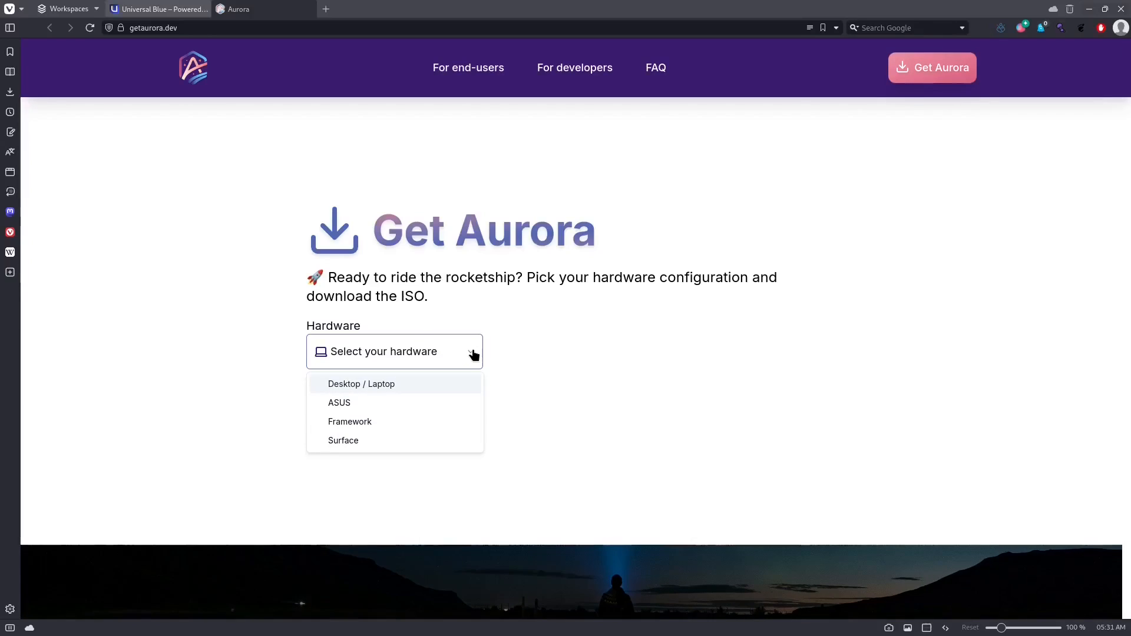
pyautogui.click(379, 384)
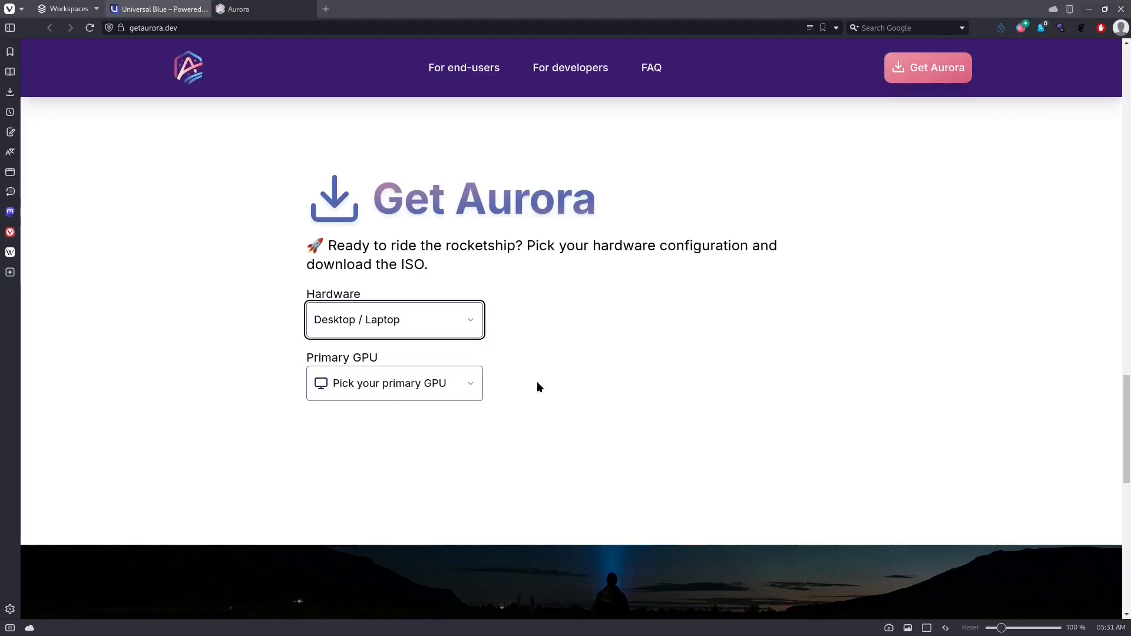
pyautogui.click(465, 392)
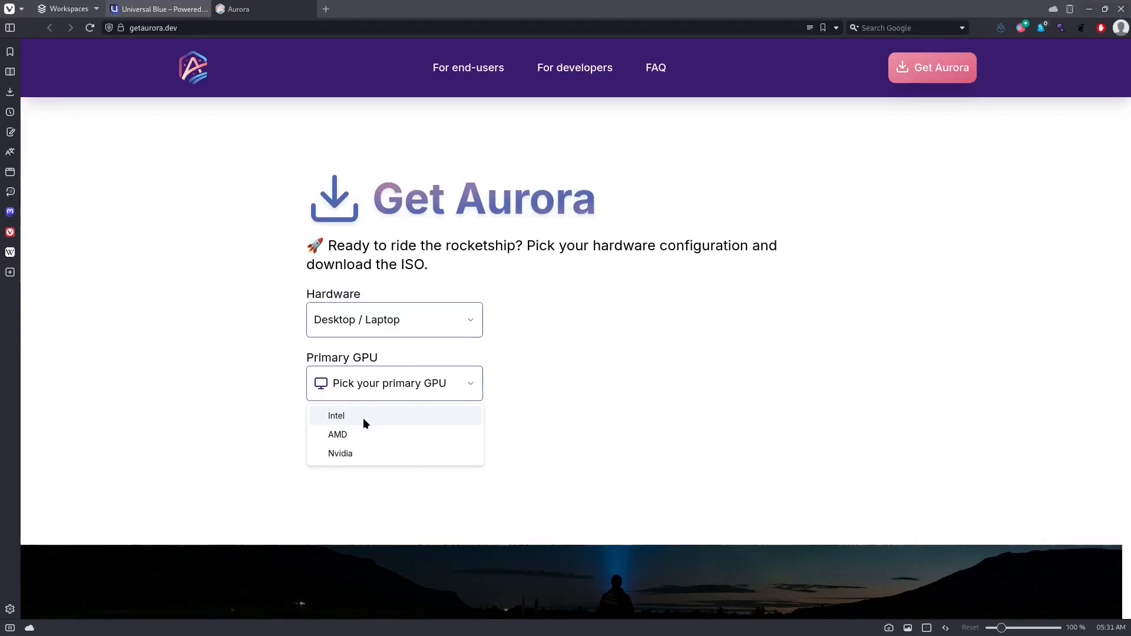
pyautogui.click(351, 452)
pyautogui.click(301, 393)
pyautogui.moveTo(301, 393); pyautogui.dragTo(442, 387)
pyautogui.click(564, 416)
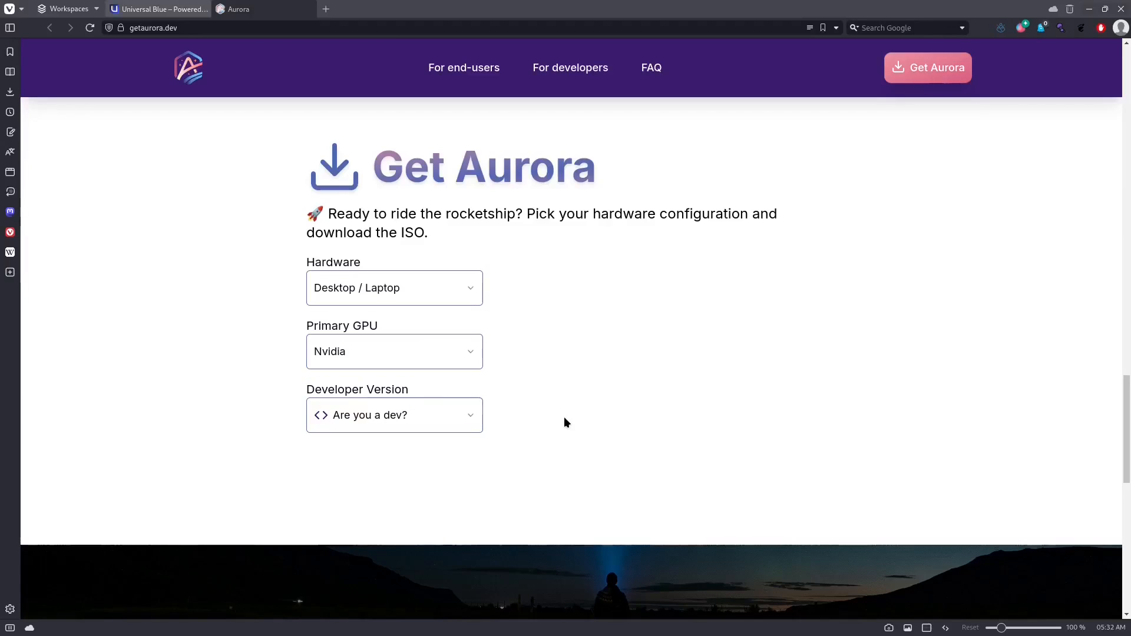
pyautogui.click(473, 419)
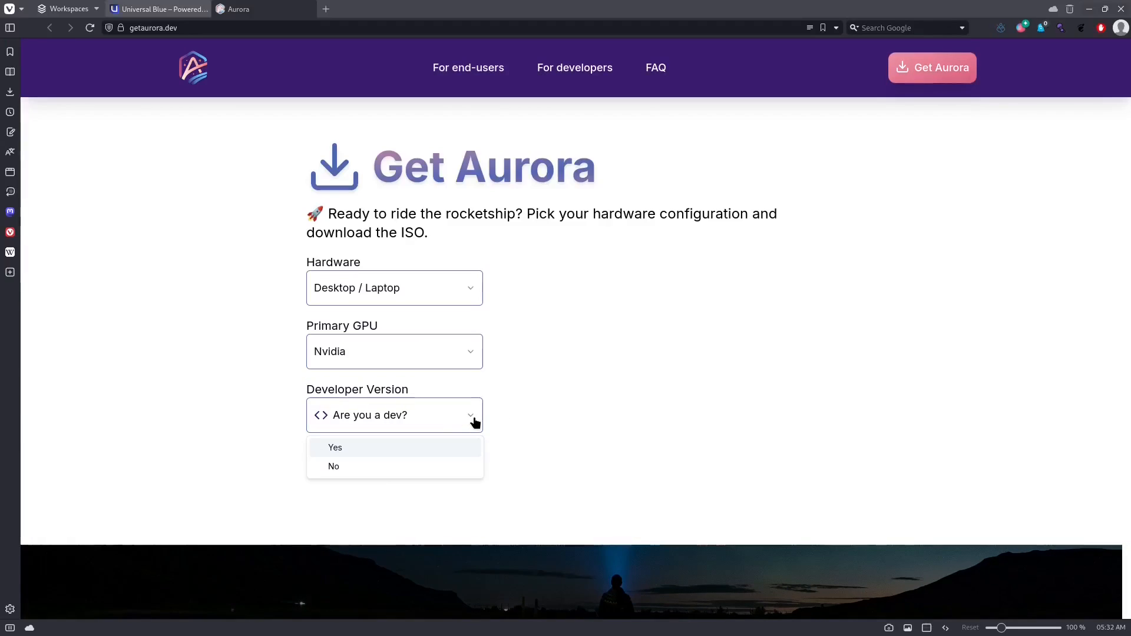
pyautogui.click(334, 466)
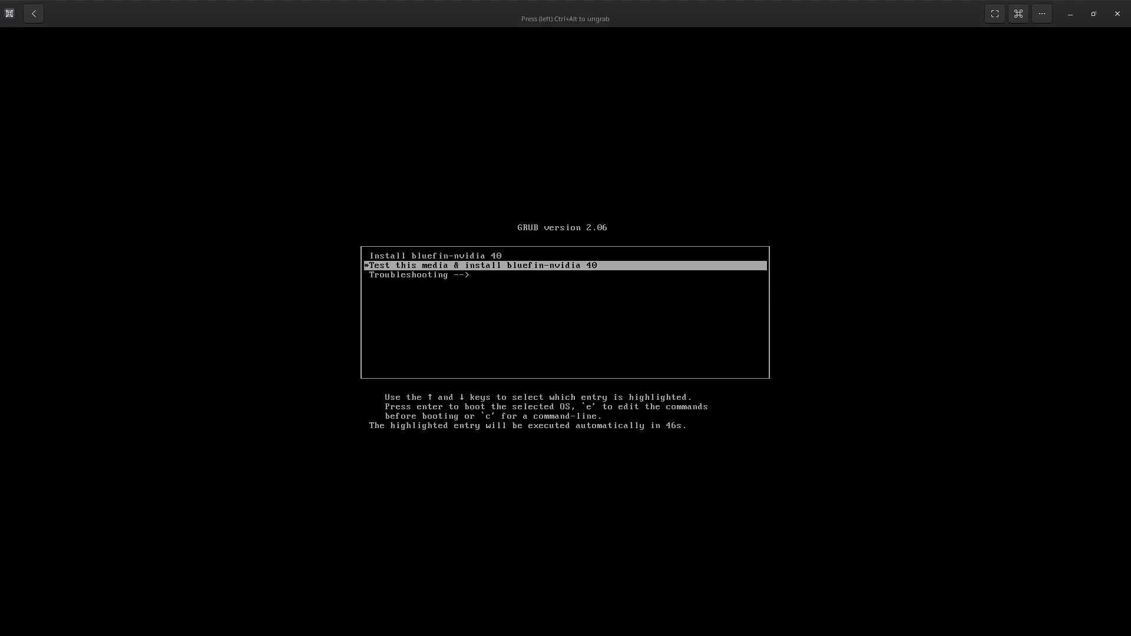
# In the virtual machine, boot the "Install bluefin-nvidia 40" entry and continue with English (United States) as the installation language
pyautogui.press('Up')
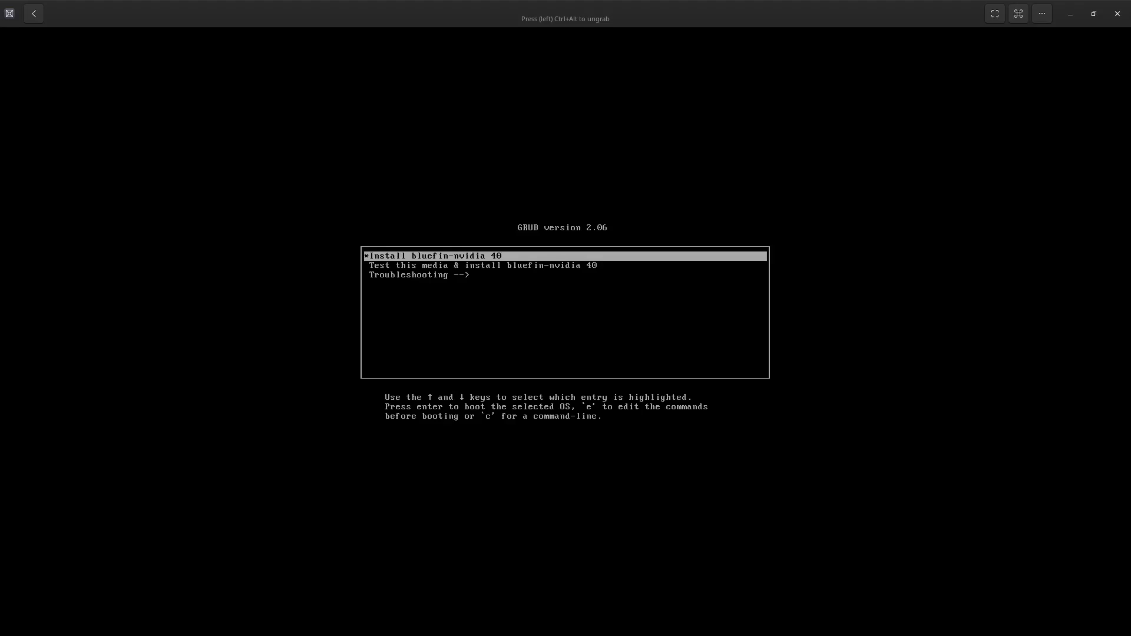
pyautogui.press('Return')
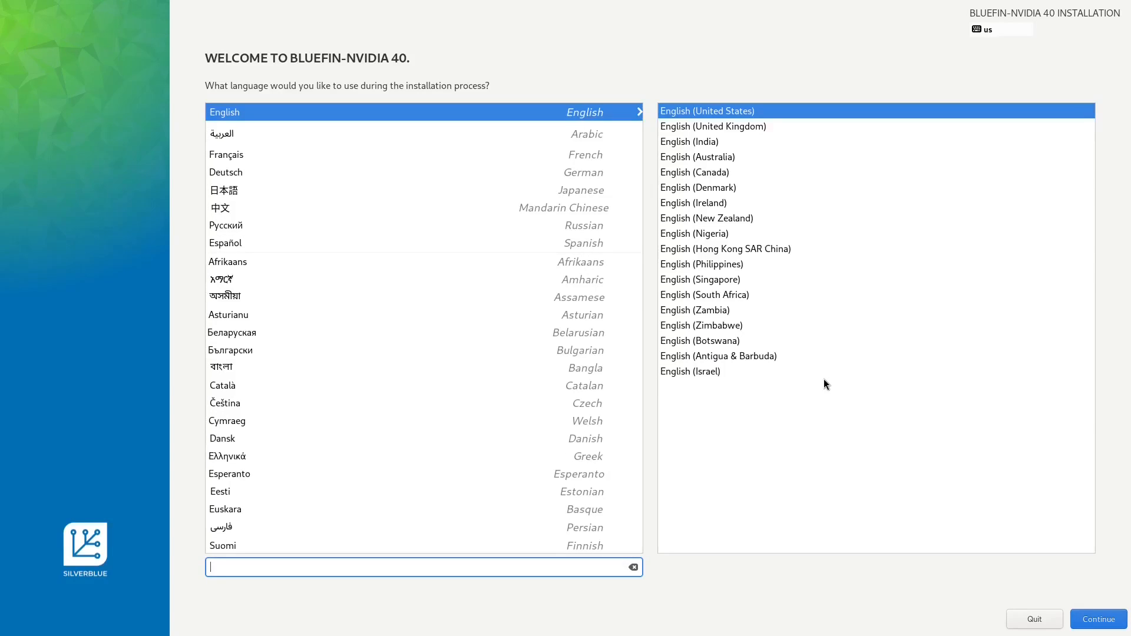
pyautogui.click(239, 113)
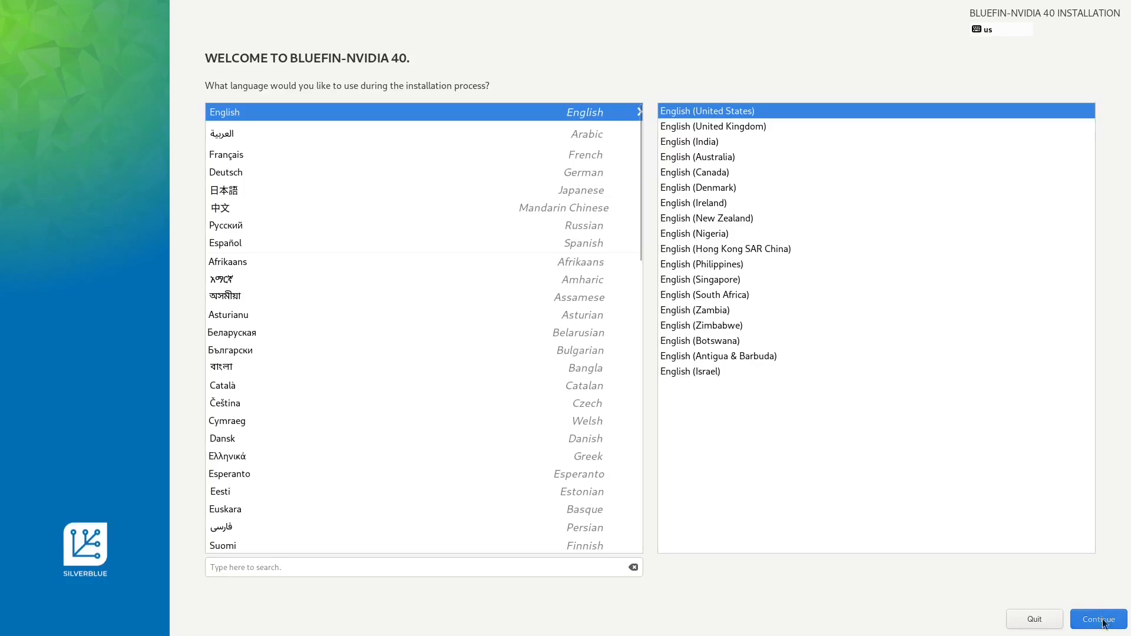
pyautogui.click(1106, 620)
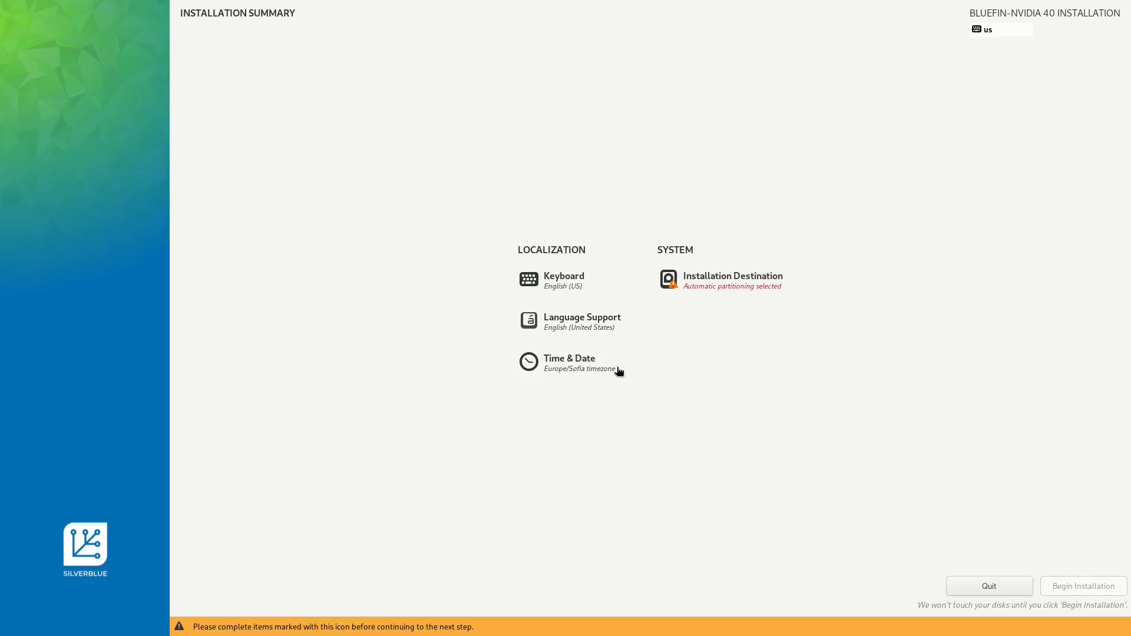
# Accept the 20 GiB vda disk with automatic storage configuration as the installation destination
pyautogui.click(724, 282)
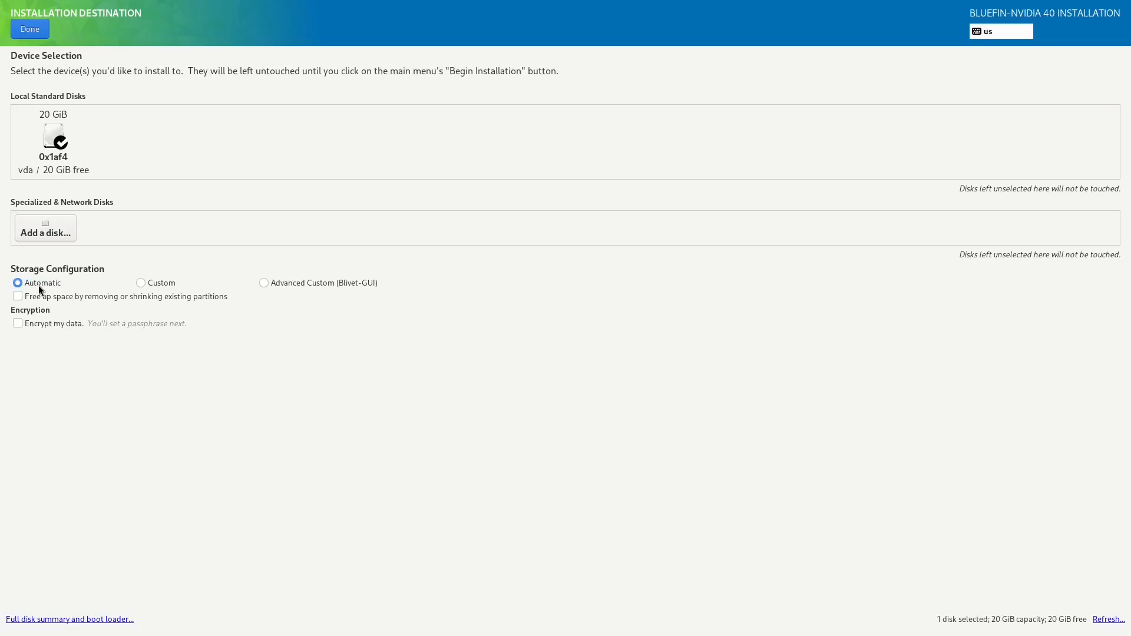
pyautogui.click(30, 30)
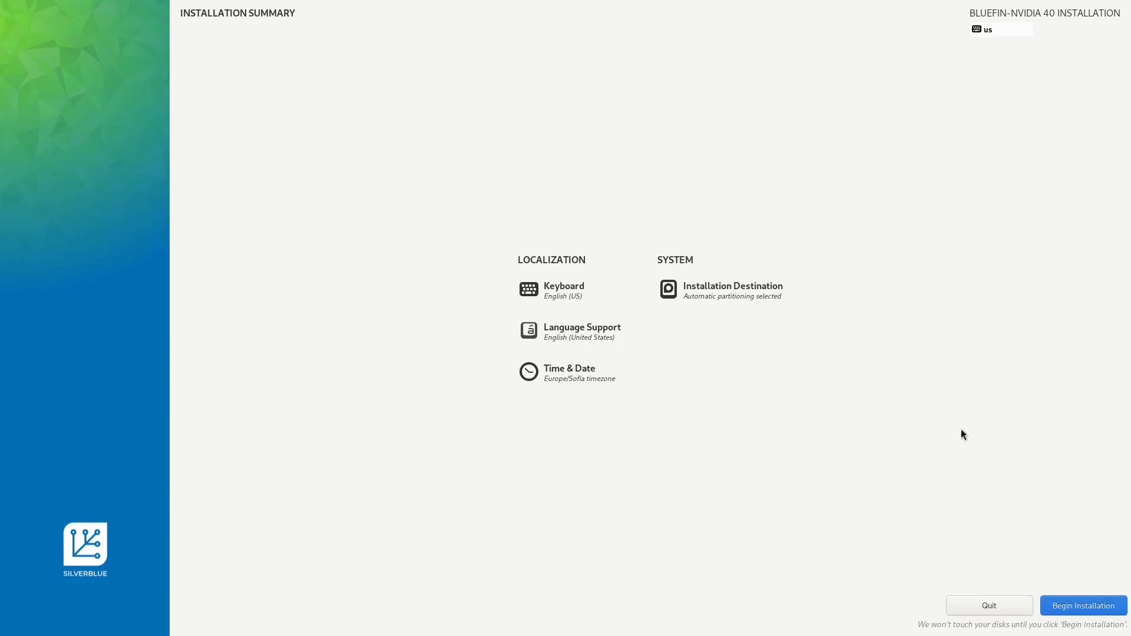
# Begin the bluefin-nvidia 40 installation with the configured localization and installation destination
pyautogui.click(1077, 604)
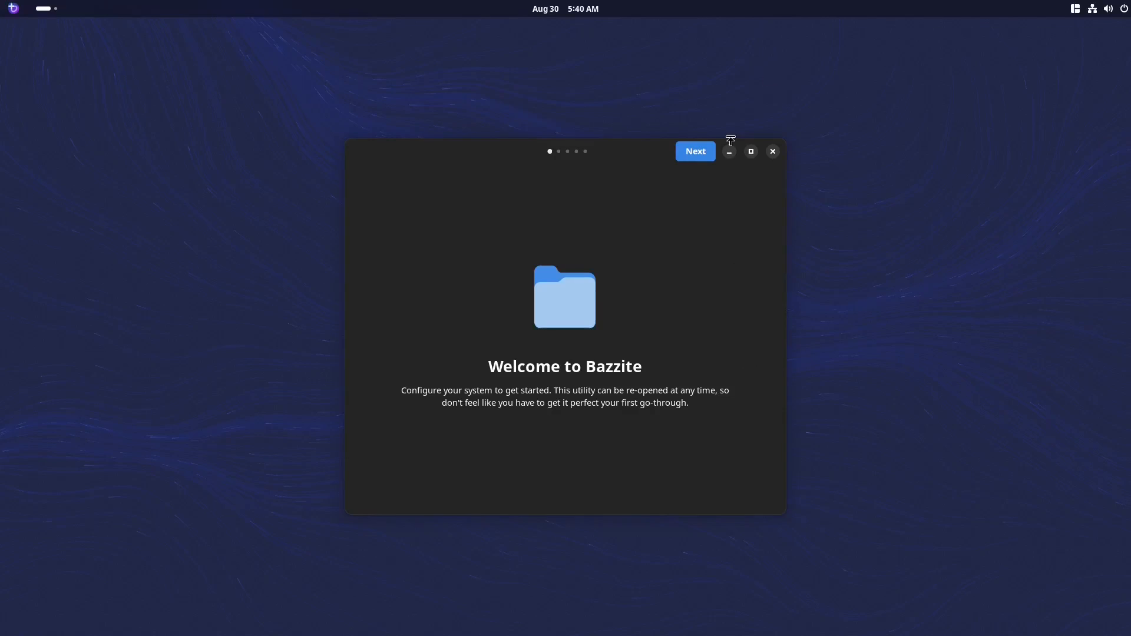
# Start the Bazzite setup, install the basic options with "Add input group to current user" enabled, and authorize with the sudo password
pyautogui.click(701, 153)
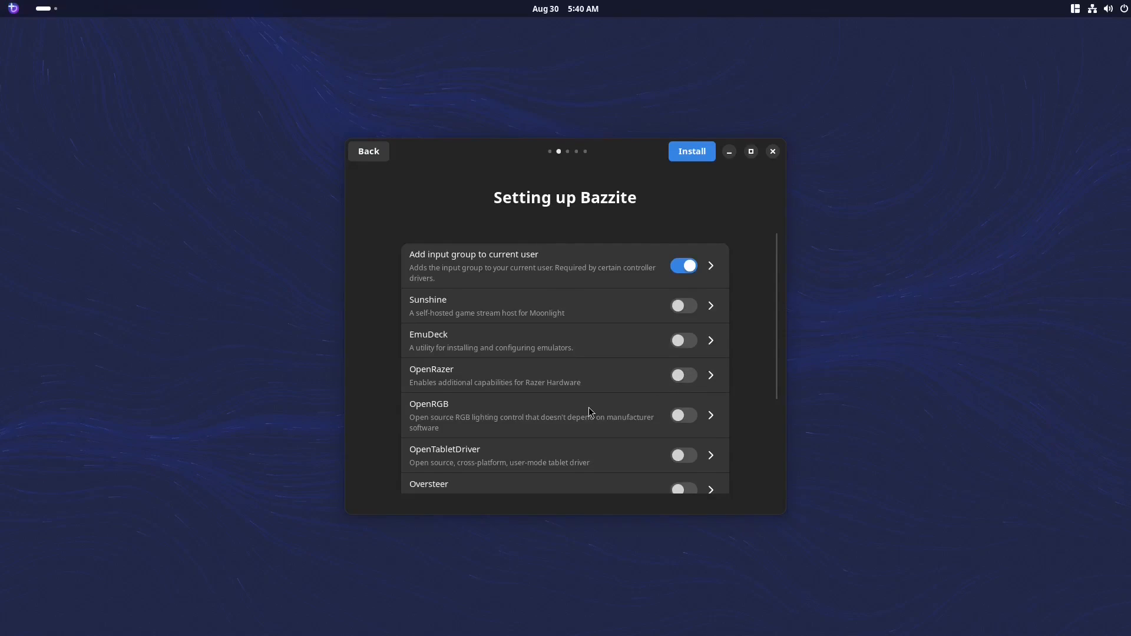
pyautogui.scroll(-5, 589, 411)
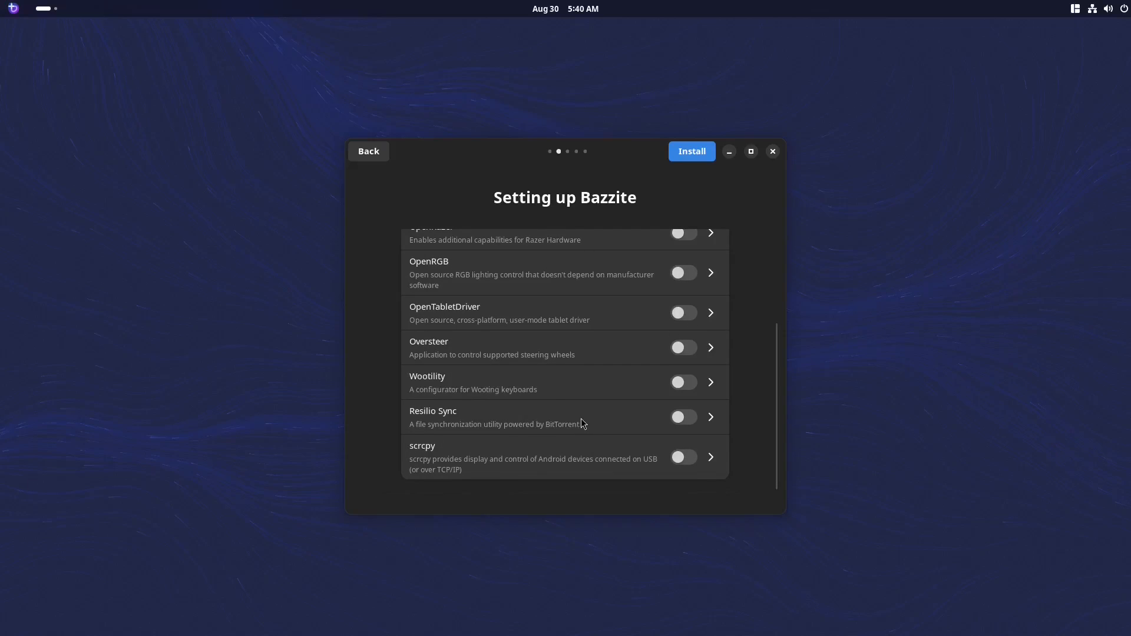
pyautogui.scroll(5, 582, 423)
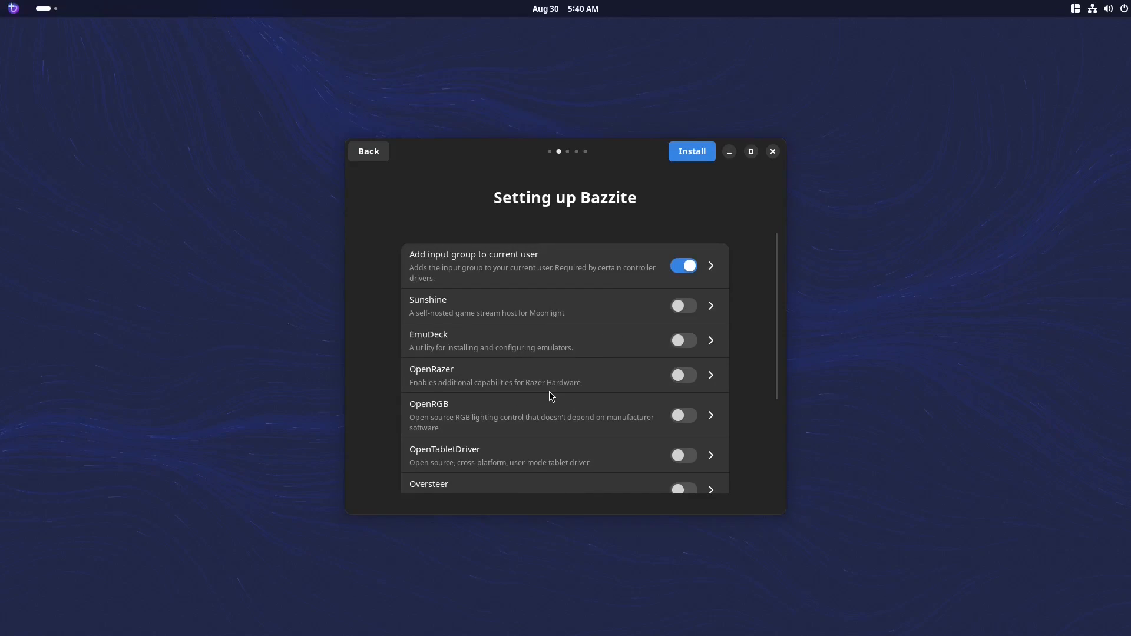
pyautogui.click(697, 156)
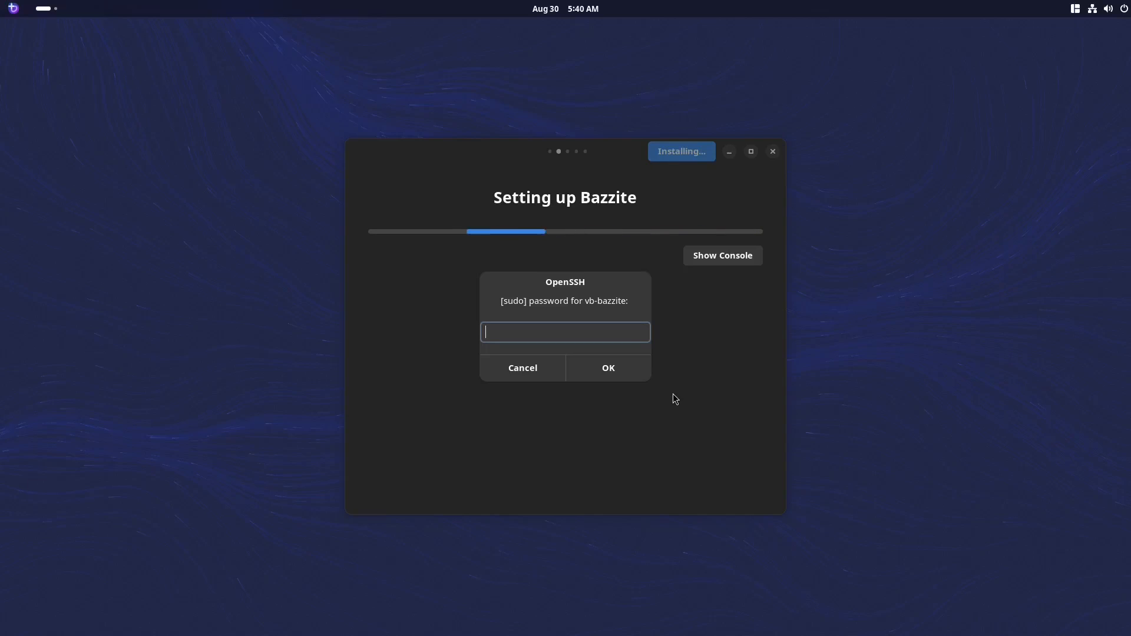
pyautogui.press('Return')
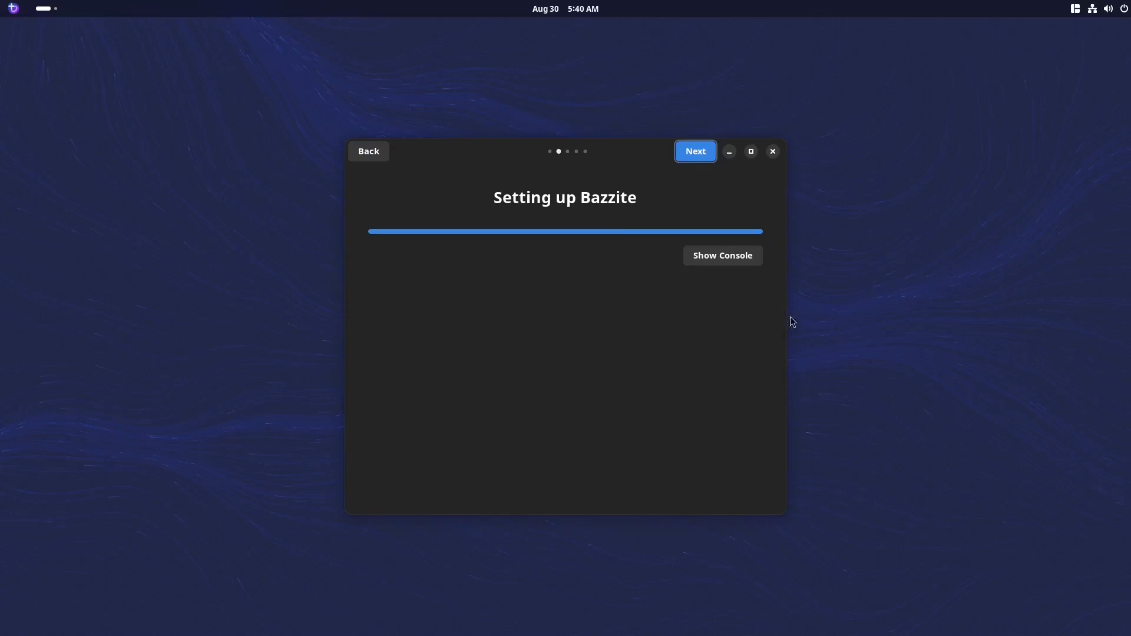
# Install the Nvidia Additions with Supergfxctl (Hybrid GPU Switching) enabled and authenticate with the account password
pyautogui.click(690, 155)
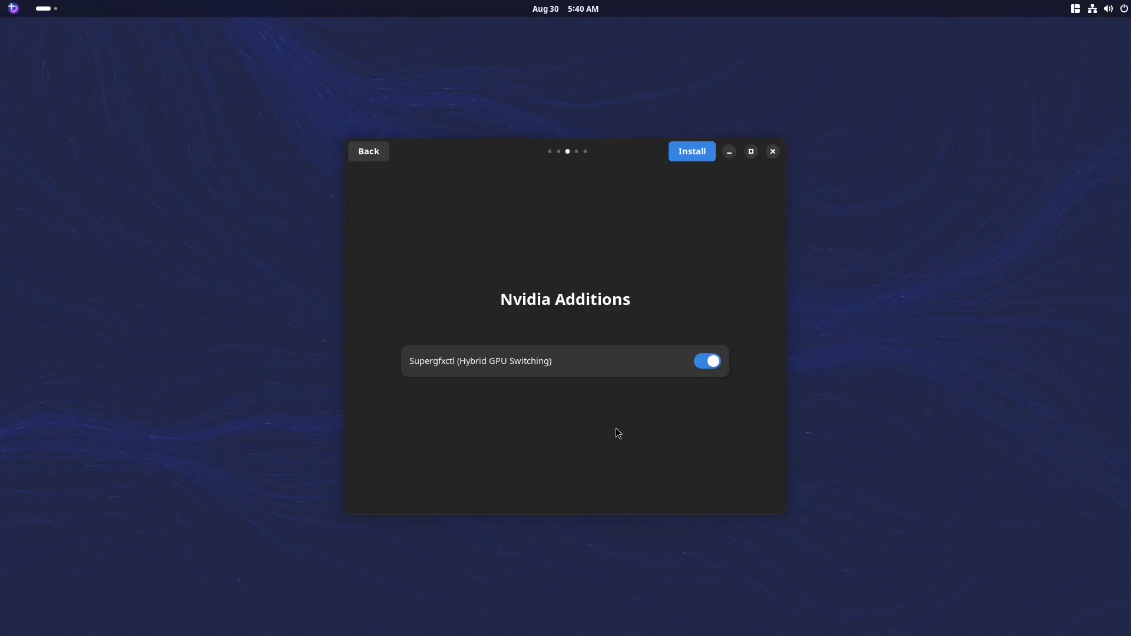
pyautogui.click(678, 155)
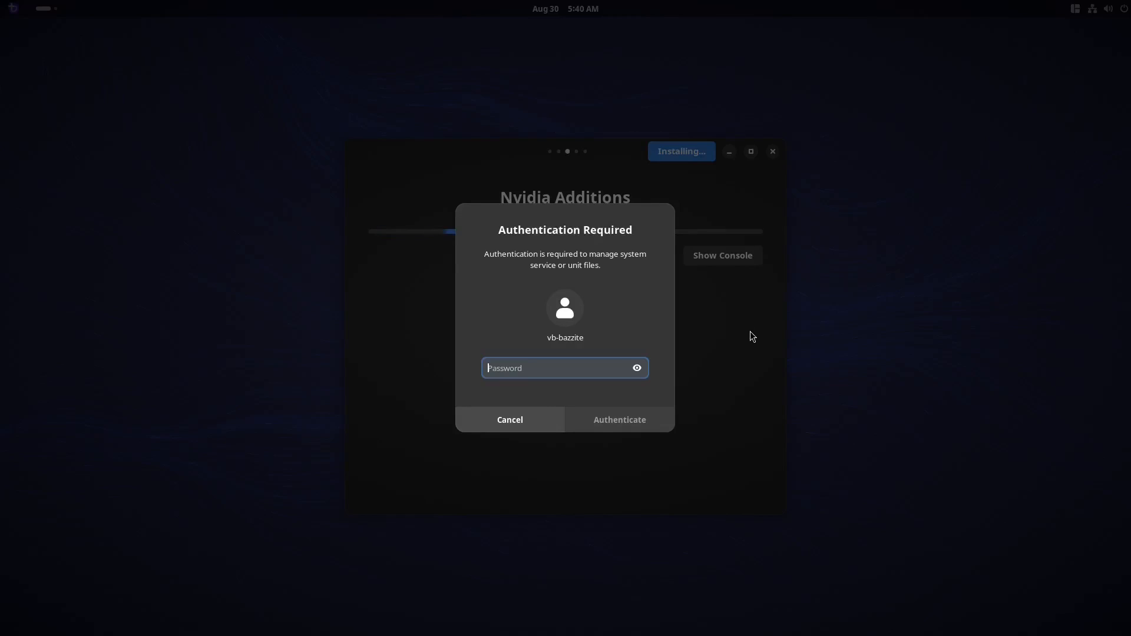
pyautogui.write('***')
pyautogui.press('Return')
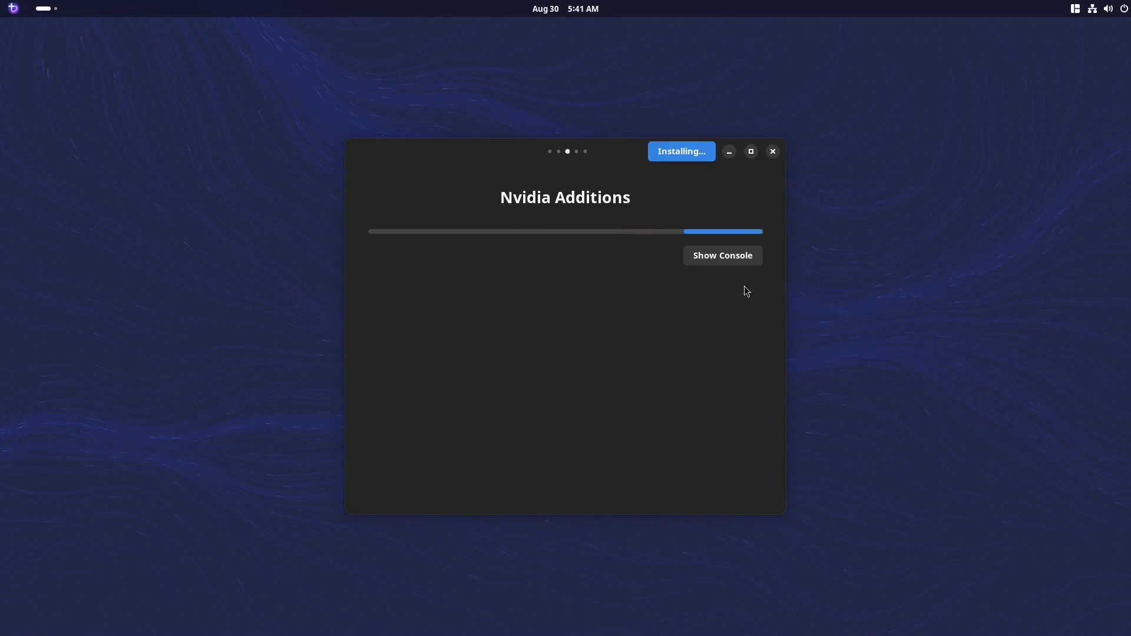
# Continue to Application Installation, enable Brave in the Web Browsers category and save the selection
pyautogui.click(695, 152)
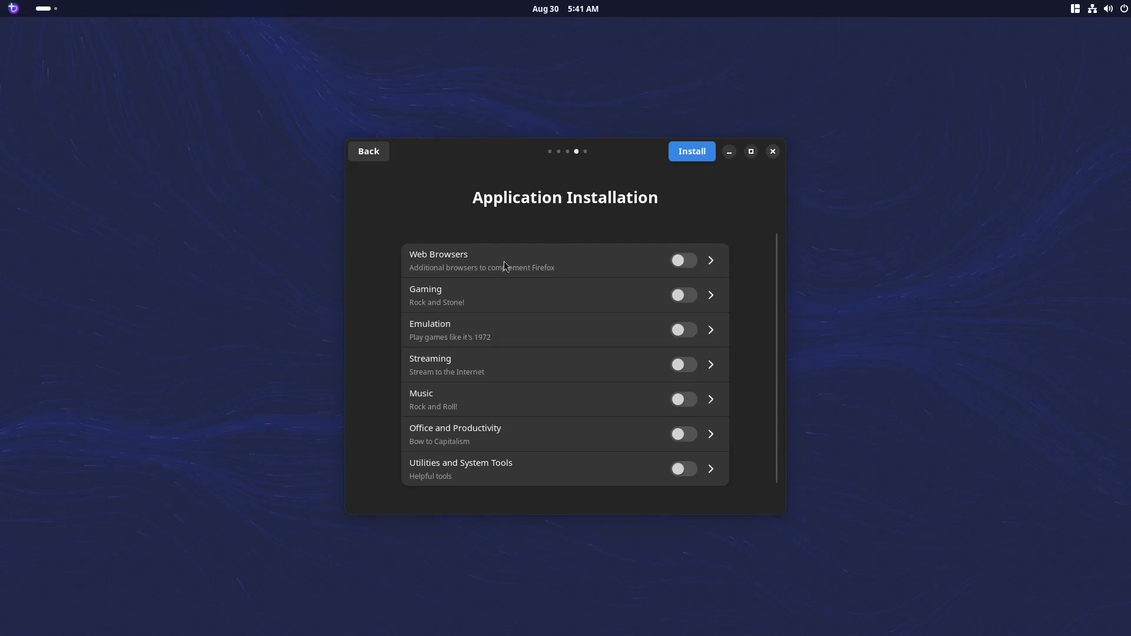
pyautogui.scroll(-1, 497, 378)
pyautogui.scroll(1, 496, 377)
pyautogui.moveTo(493, 154); pyautogui.dragTo(497, 160)
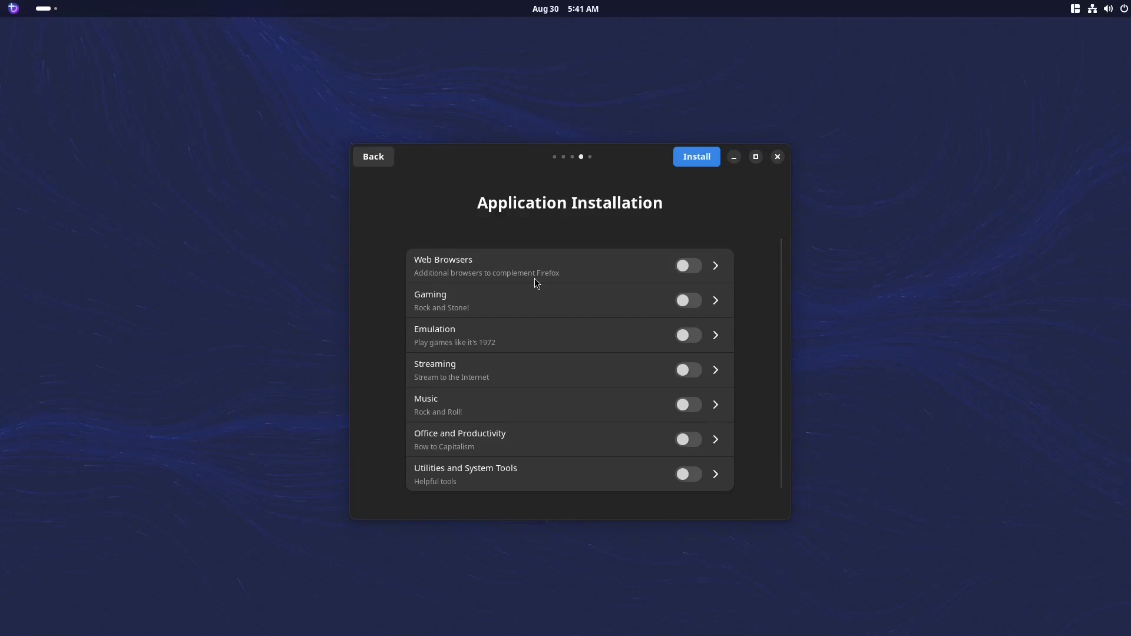
pyautogui.click(716, 266)
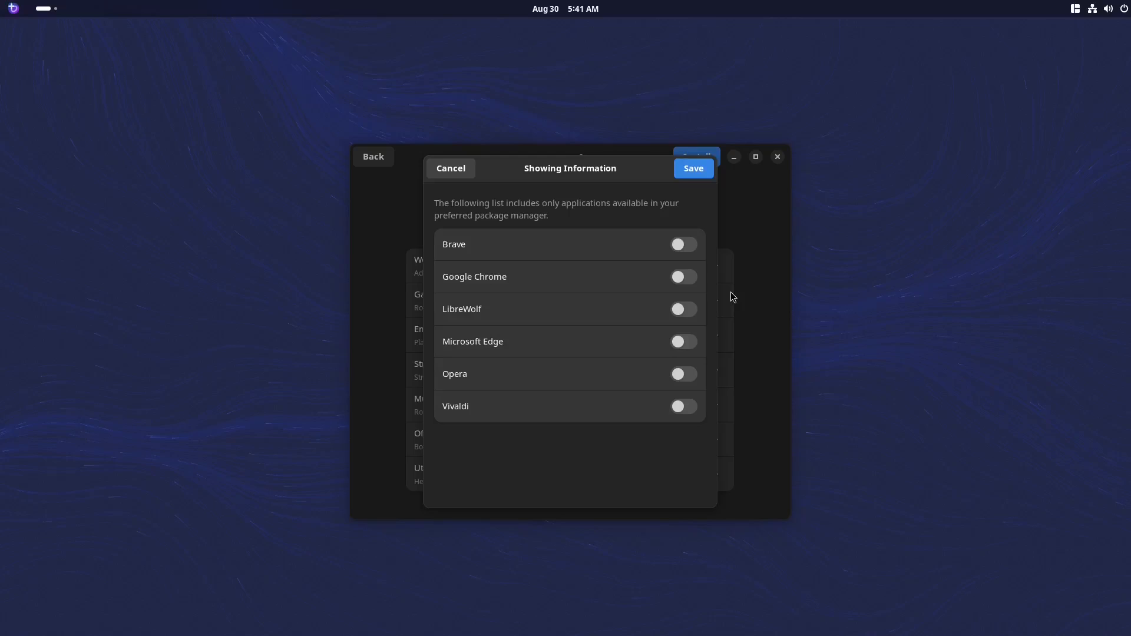
pyautogui.click(692, 249)
pyautogui.click(689, 171)
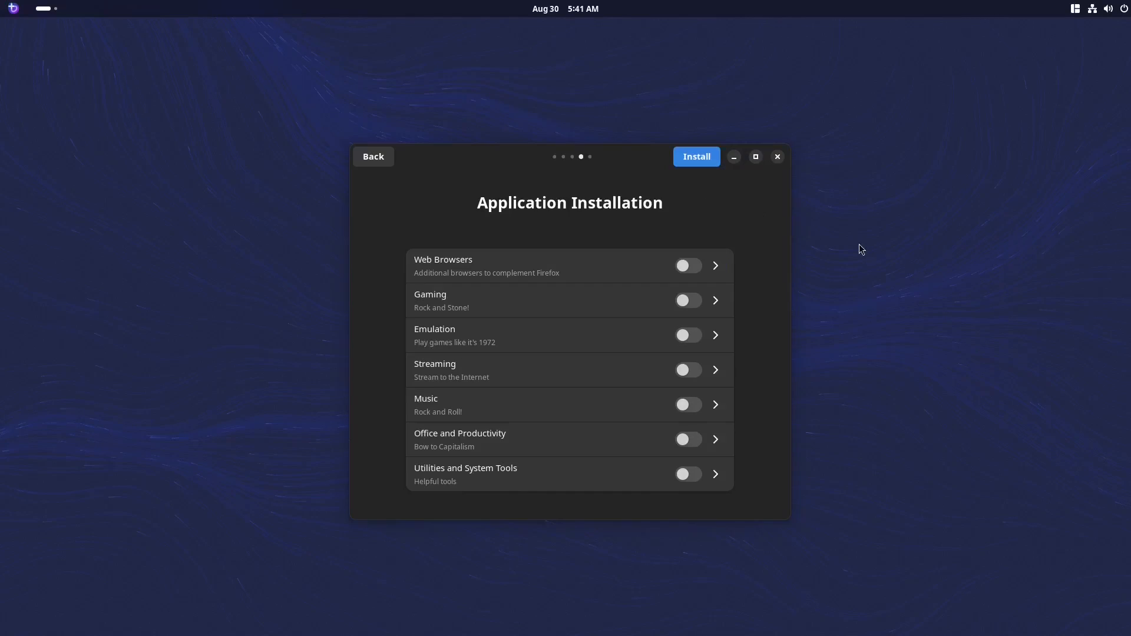
# Examine the applications offered in the Gaming and Emulation categories, closing both lists without saving
pyautogui.click(715, 300)
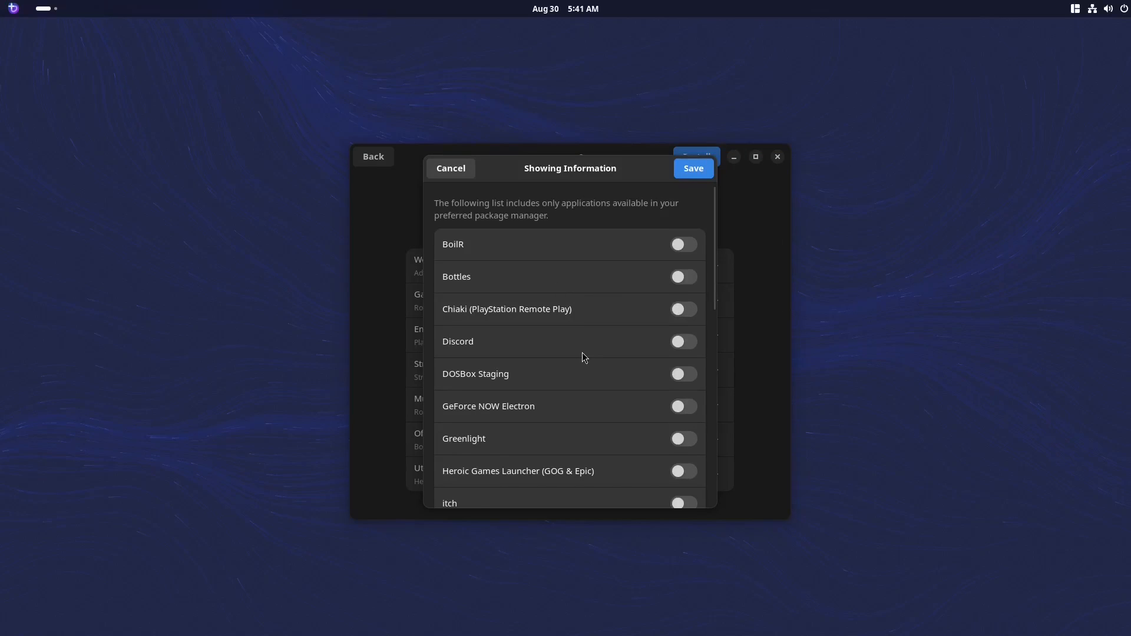
pyautogui.scroll(-12, 584, 358)
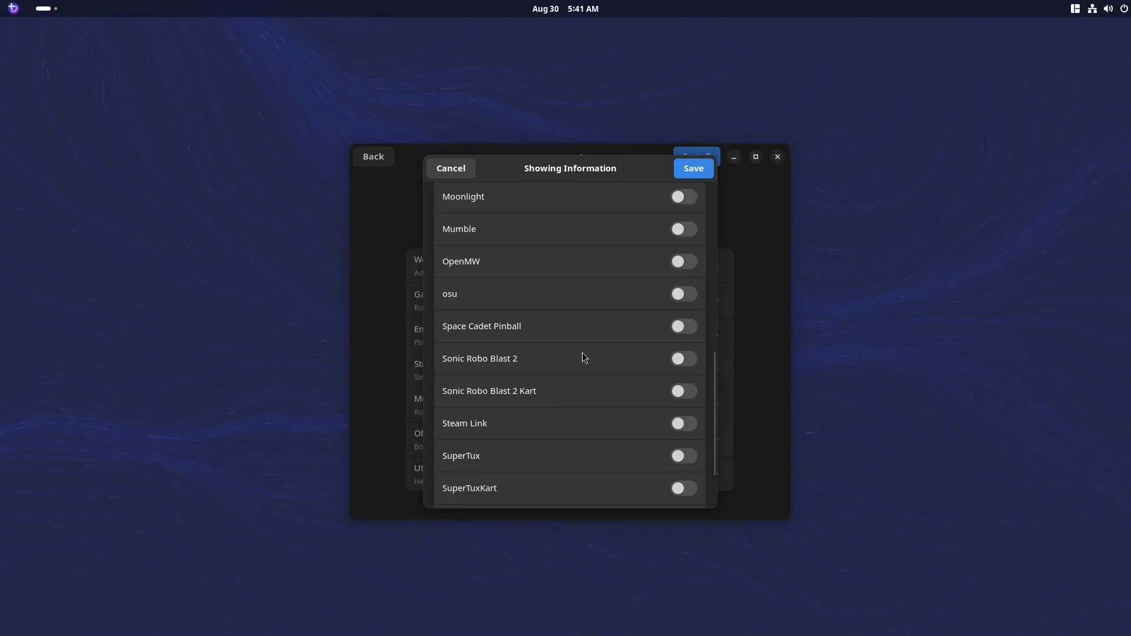
pyautogui.scroll(-3, 582, 306)
pyautogui.scroll(15, 580, 286)
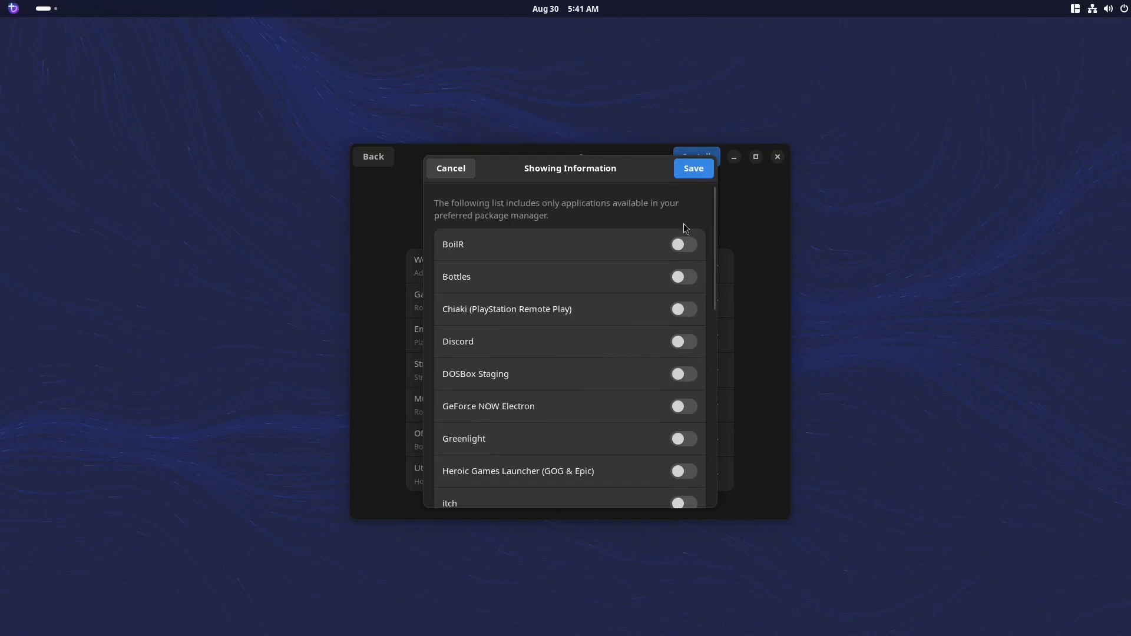
pyautogui.click(470, 169)
pyautogui.click(716, 341)
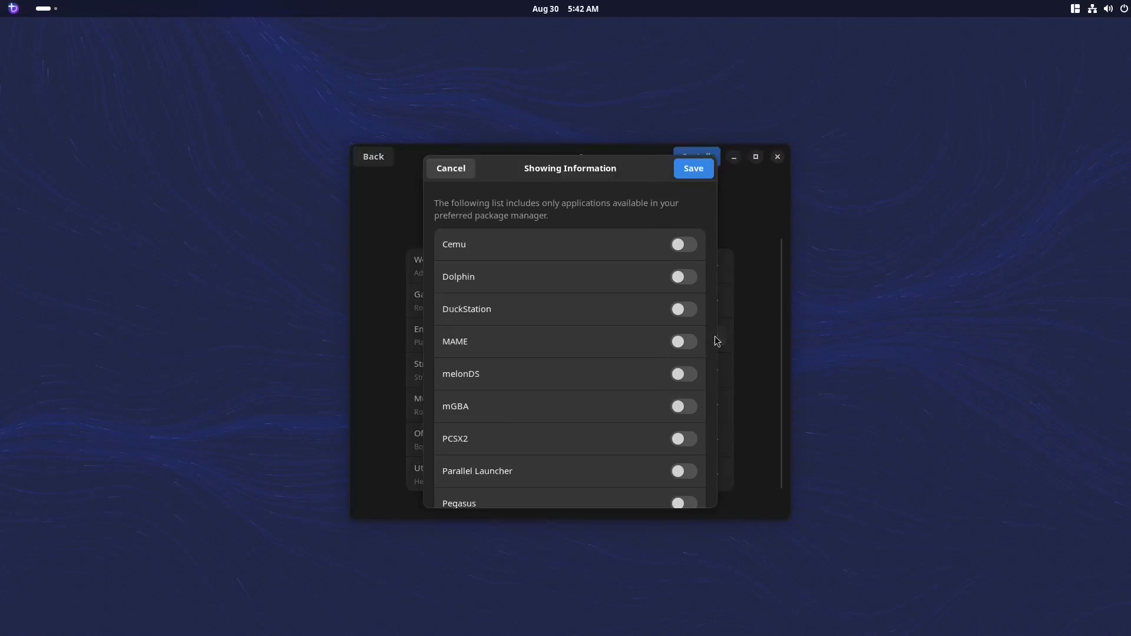
pyautogui.scroll(-10, 591, 363)
pyautogui.scroll(9, 591, 363)
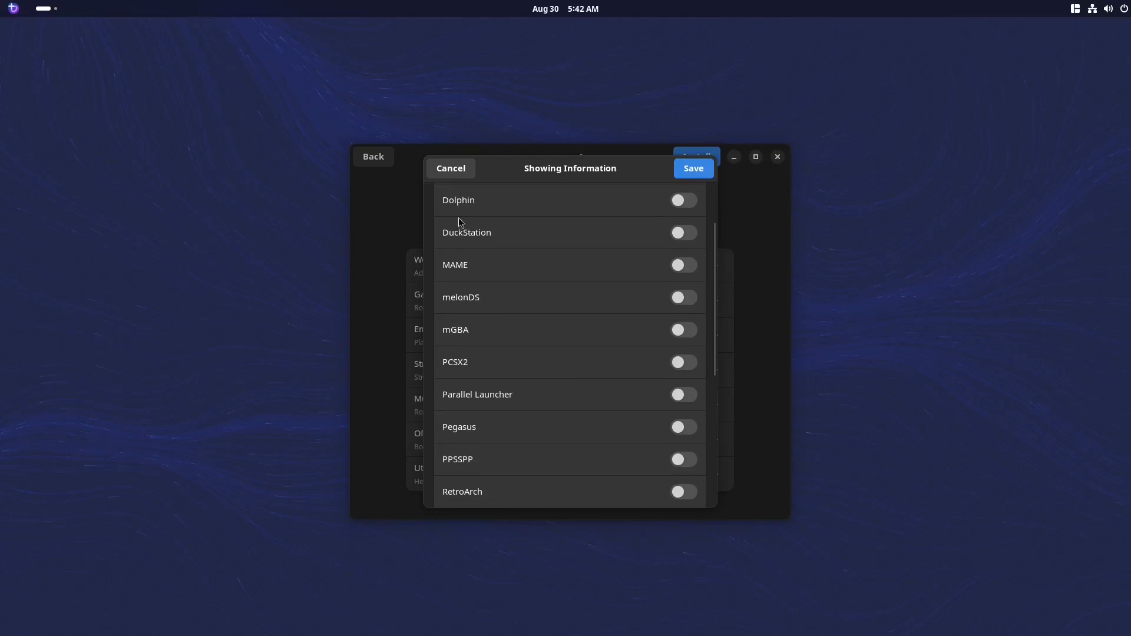
pyautogui.click(451, 170)
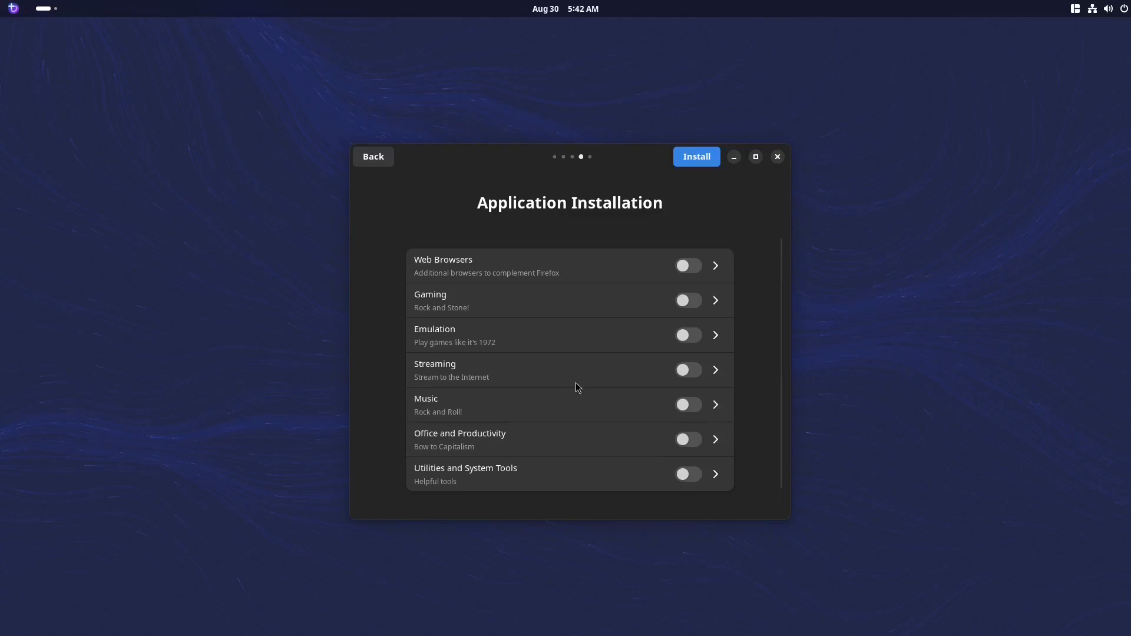
# Examine the applications offered in the Music and the Office and Productivity categories, closing both lists without saving
pyautogui.click(716, 405)
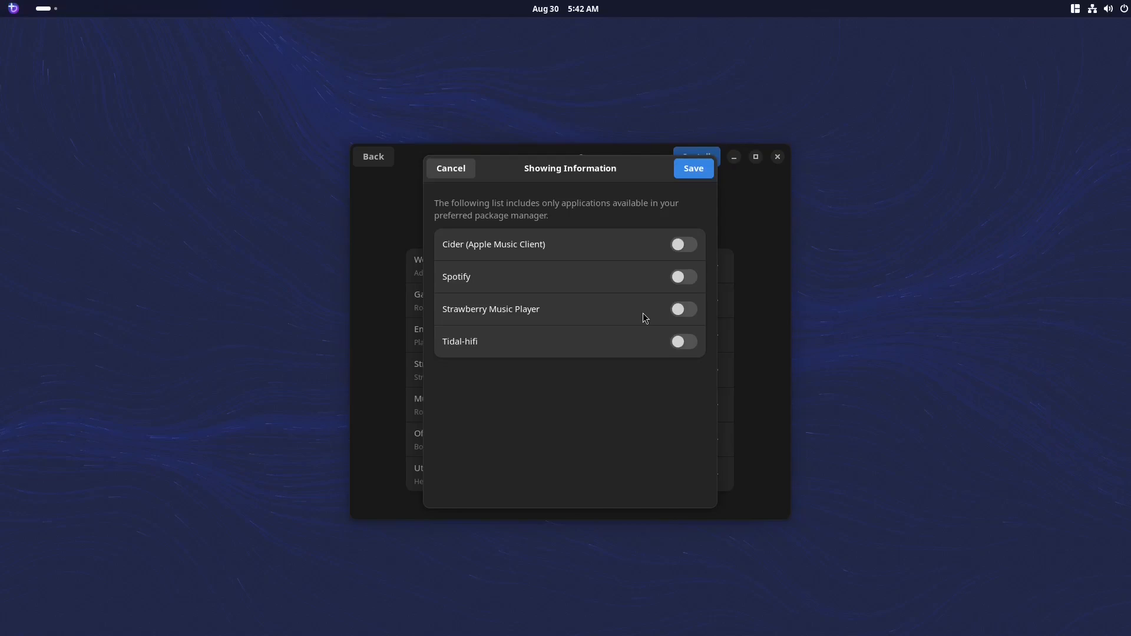
pyautogui.click(450, 171)
pyautogui.scroll(-1, 528, 392)
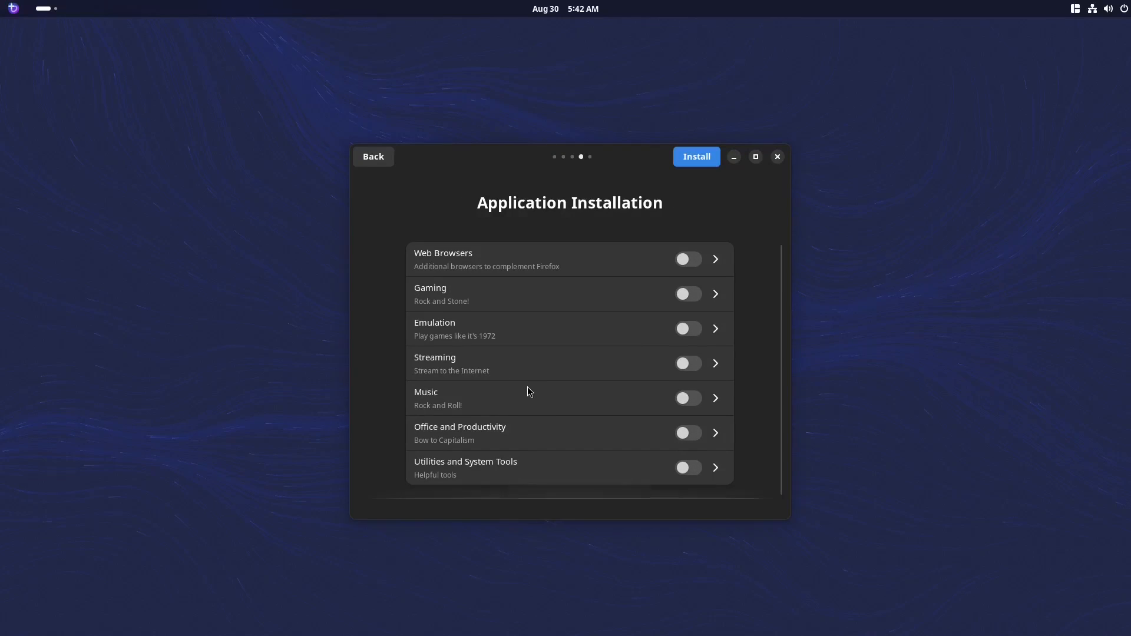
pyautogui.click(717, 435)
pyautogui.scroll(-5, 595, 377)
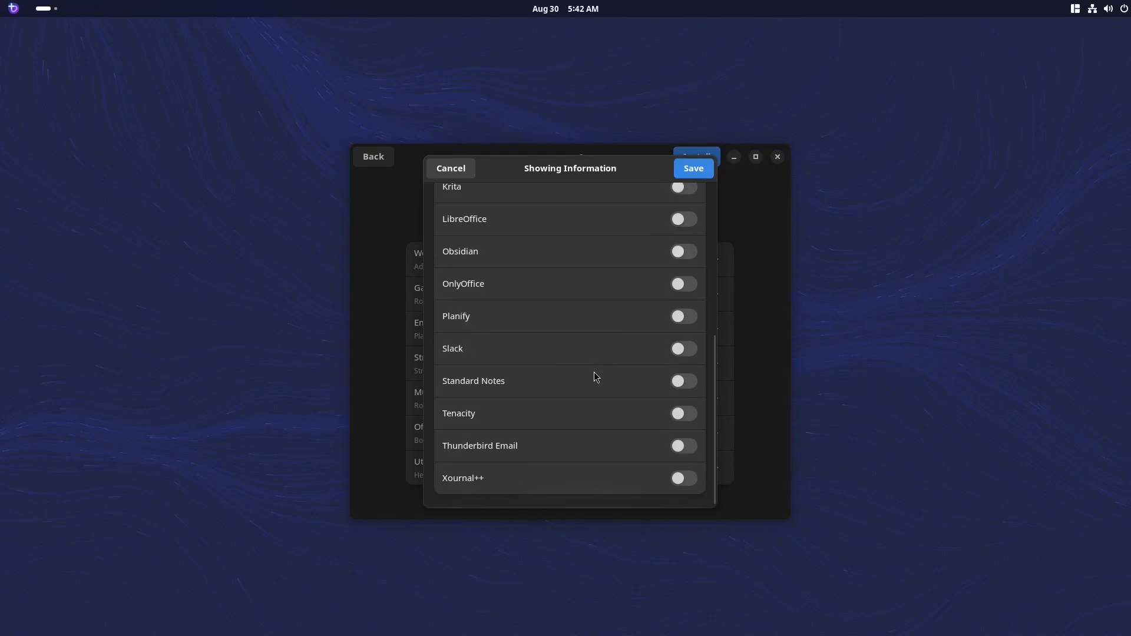
pyautogui.scroll(5, 594, 377)
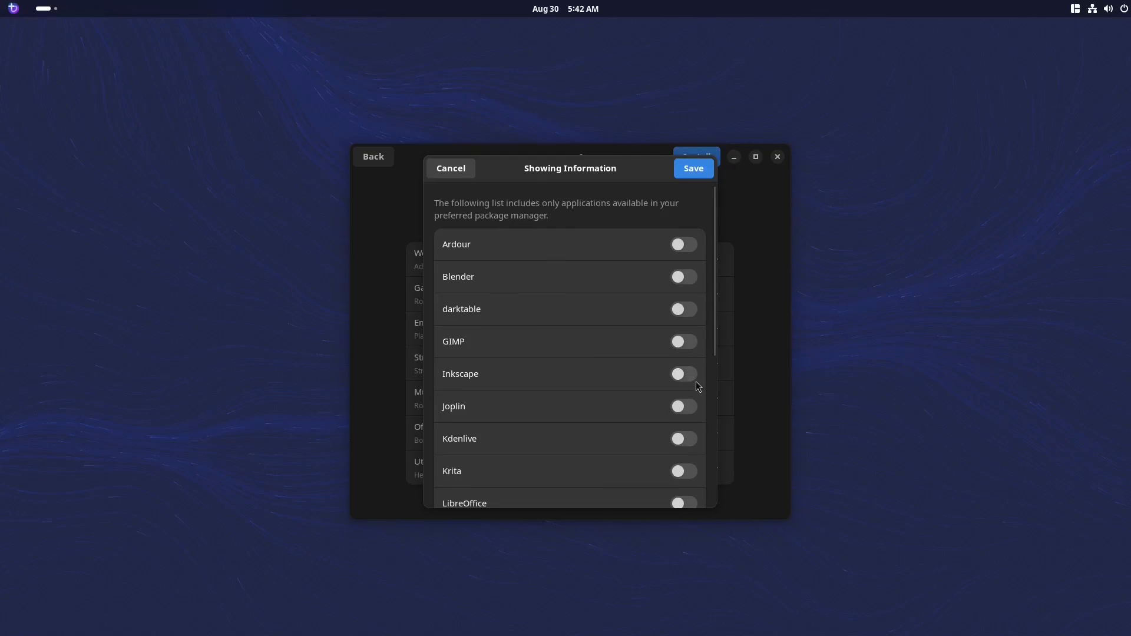
pyautogui.click(454, 169)
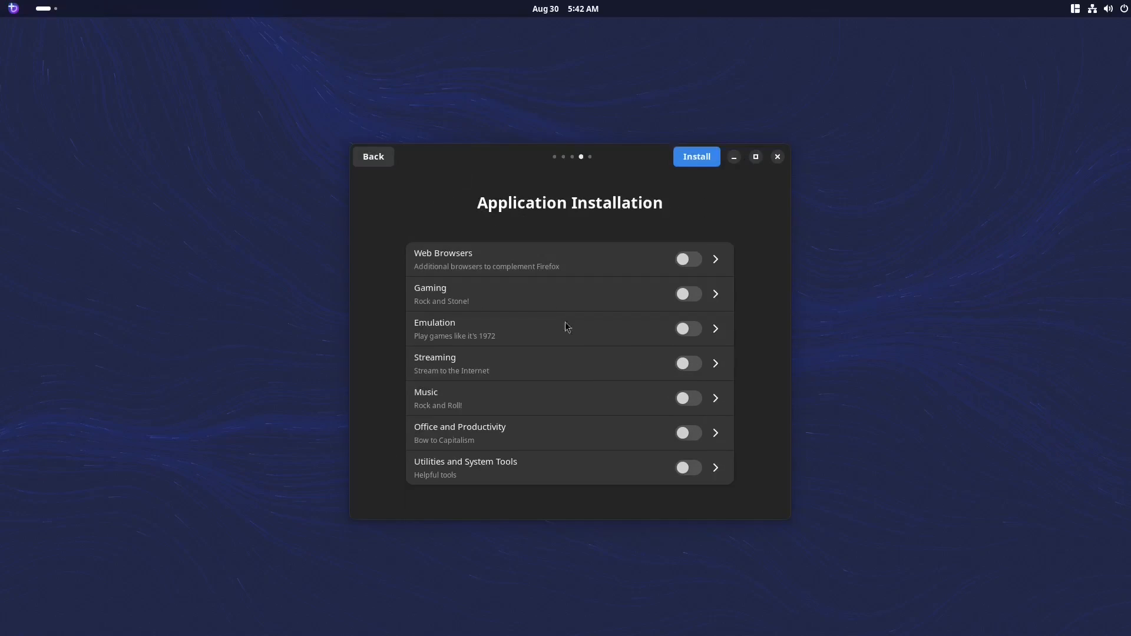
# Run the application installation, review the final page's follow-up options and finish the Bazzite setup
pyautogui.click(714, 162)
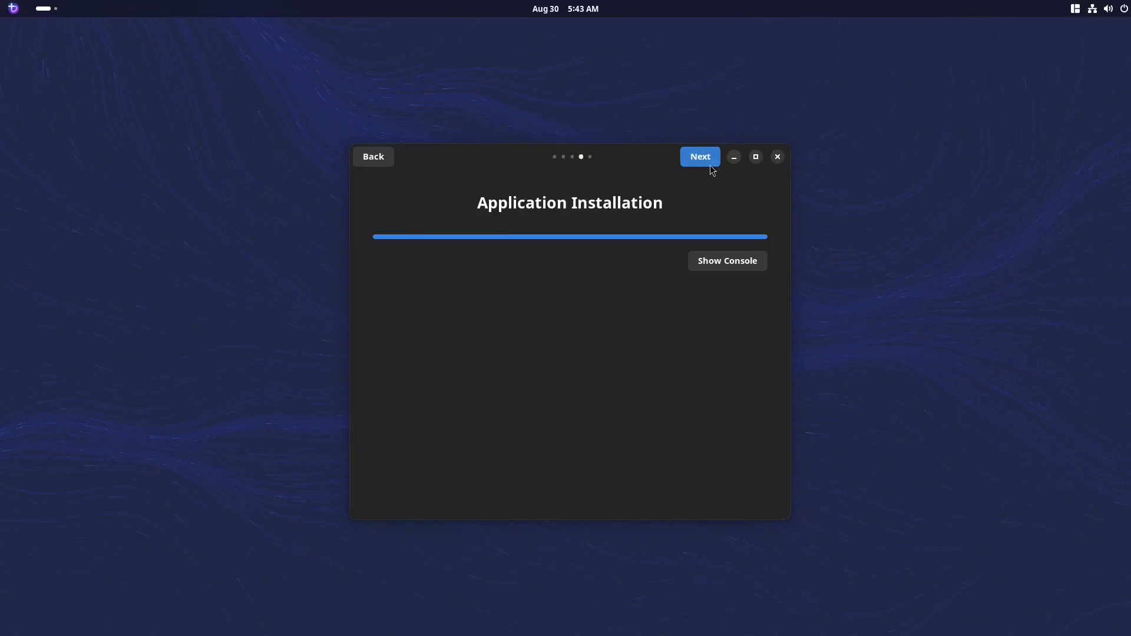
pyautogui.click(702, 160)
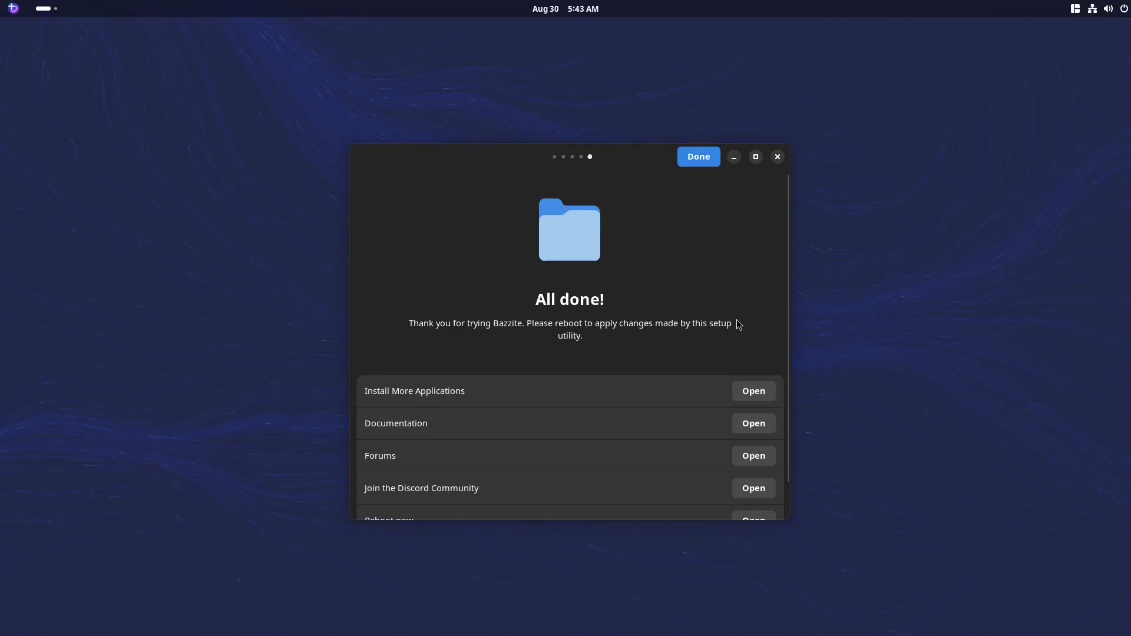
pyautogui.scroll(-1, 589, 354)
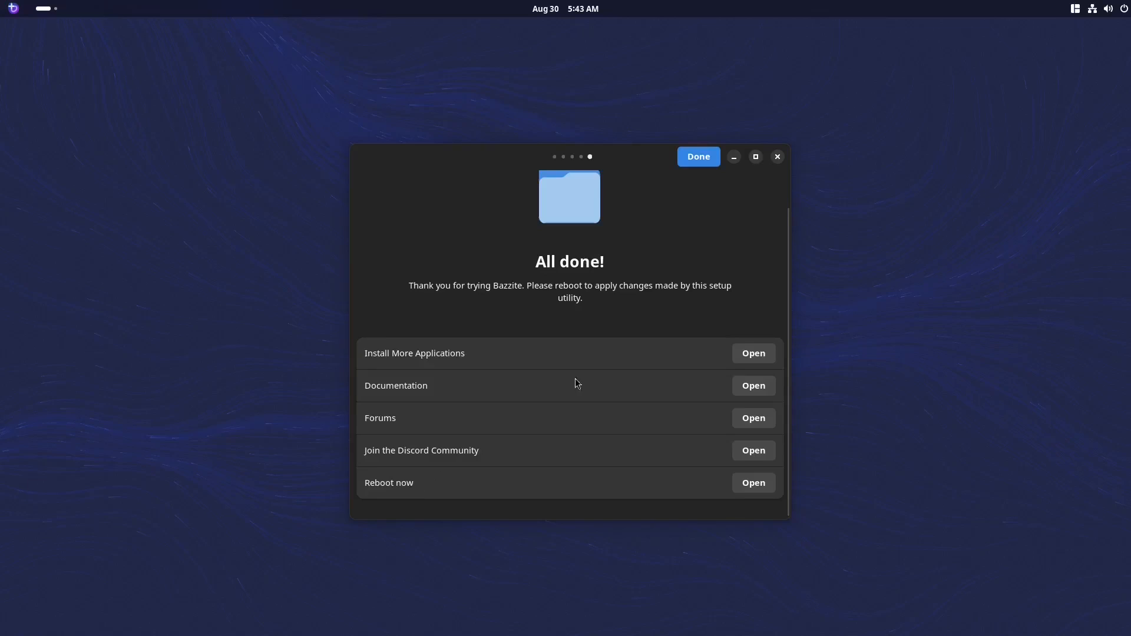
pyautogui.click(700, 158)
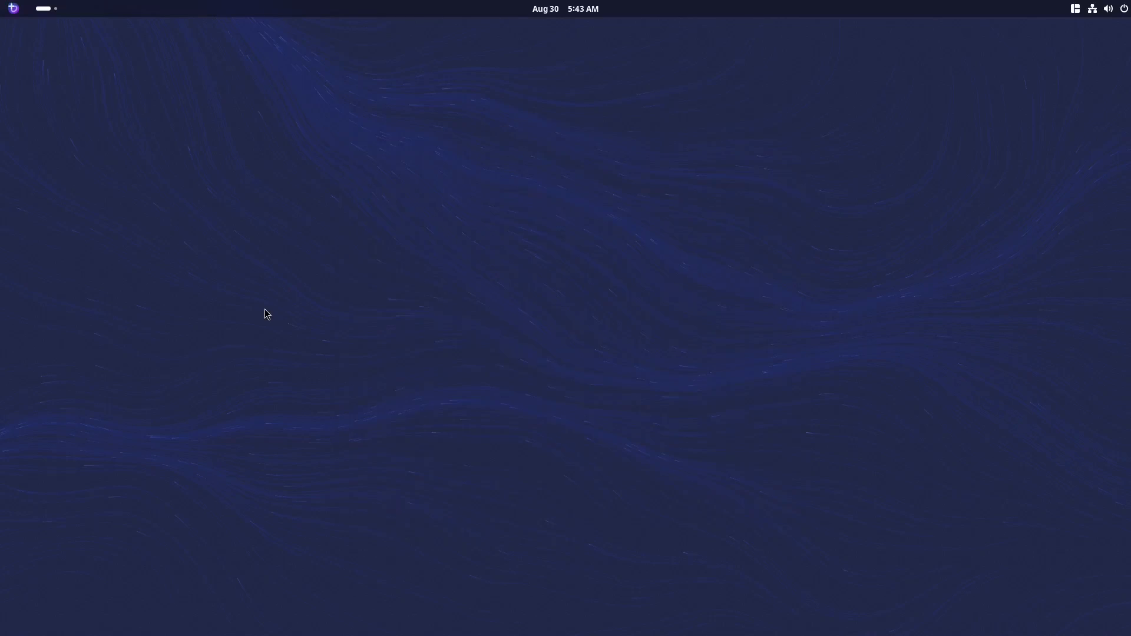
# Open the desktop's activities overview and show all installed applications
pyautogui.click(50, 11)
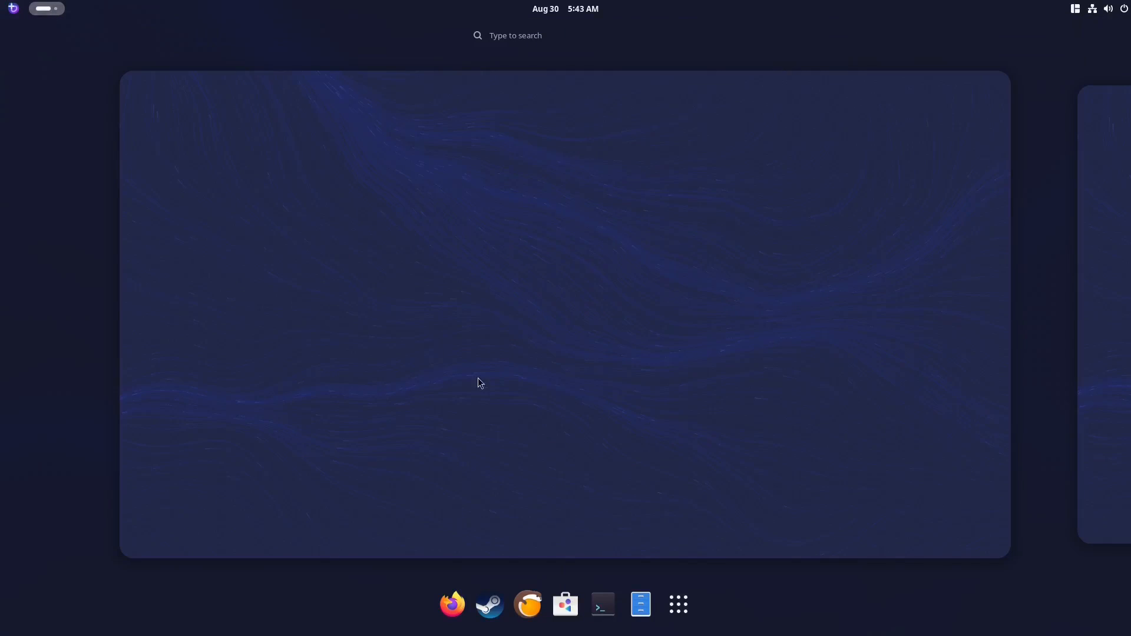
pyautogui.click(677, 604)
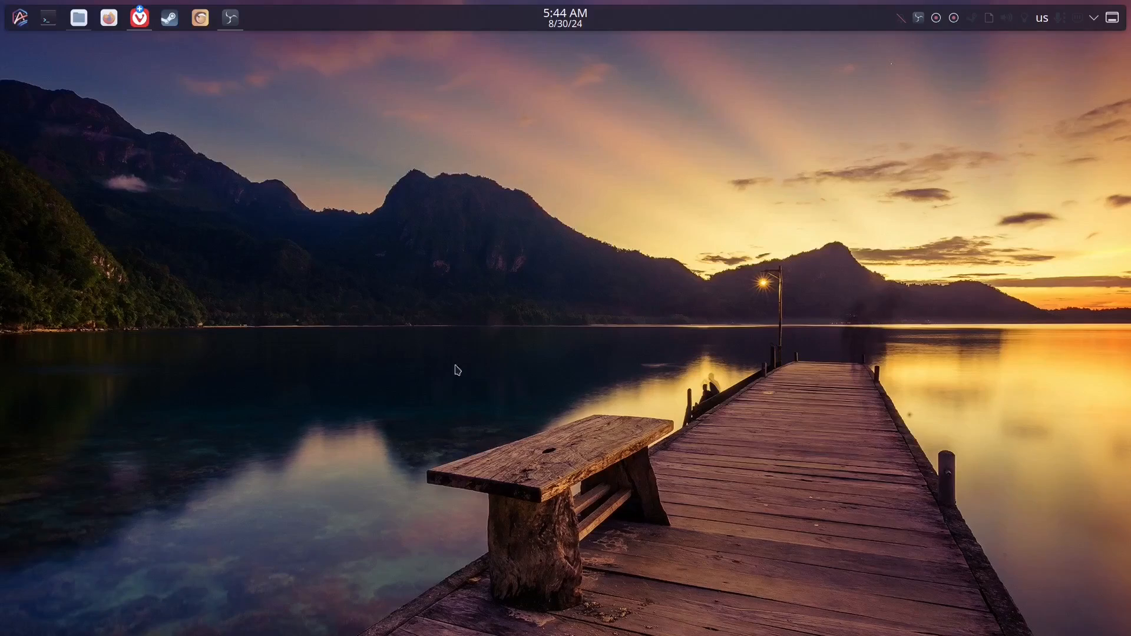
# On the KDE Plasma desktop, open the Global Theme page of System Settings and browse the downloadable global themes
pyautogui.click(20, 17)
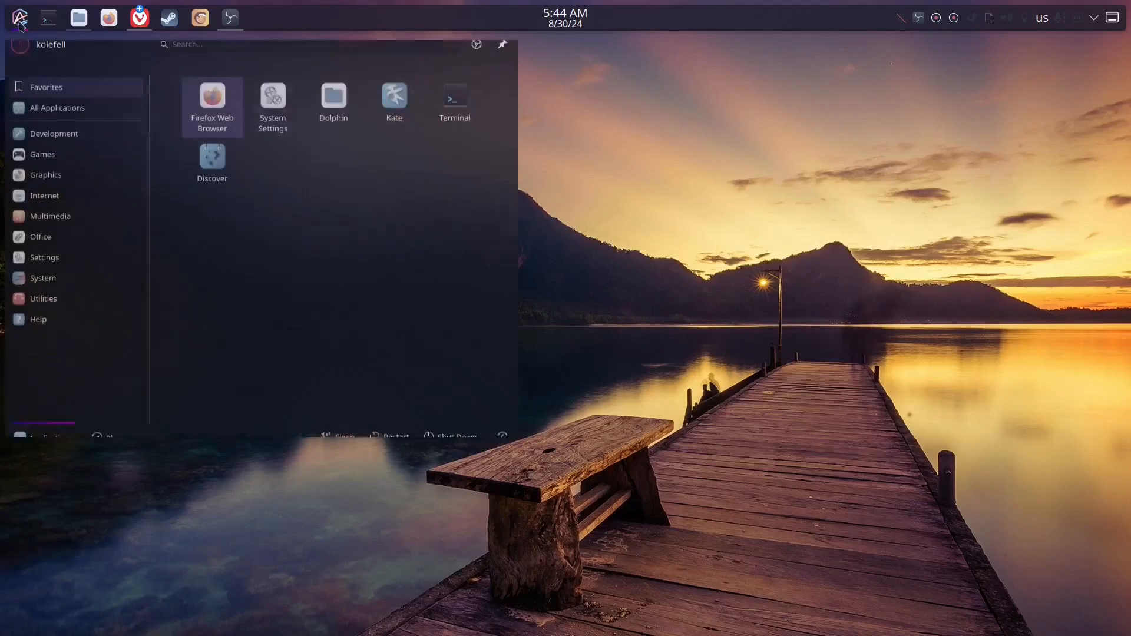
pyautogui.click(276, 129)
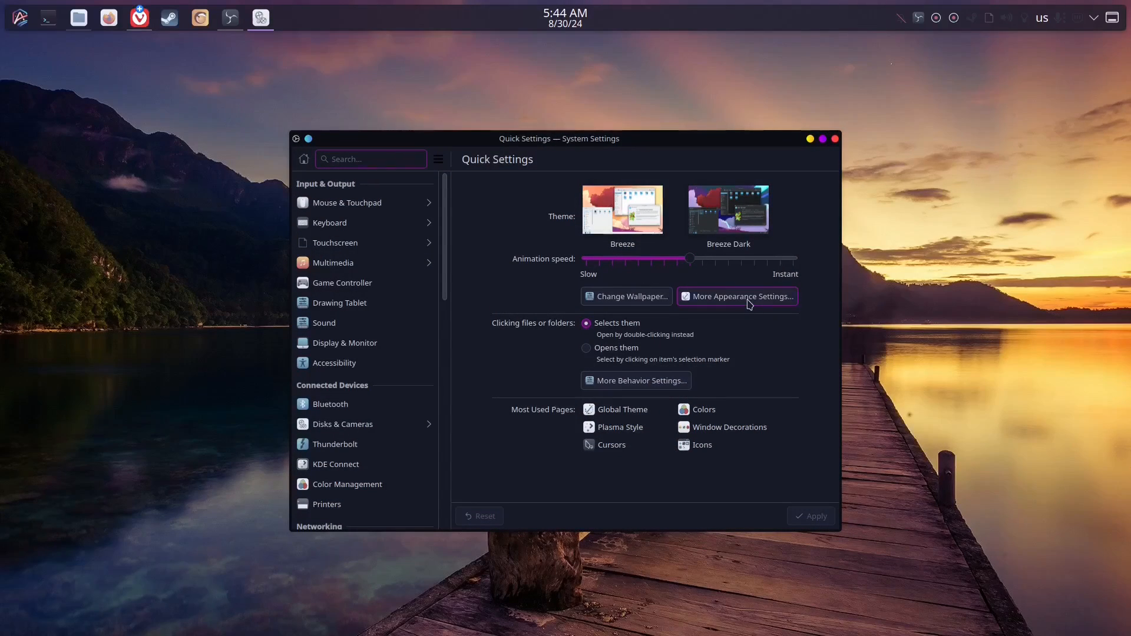
pyautogui.click(748, 298)
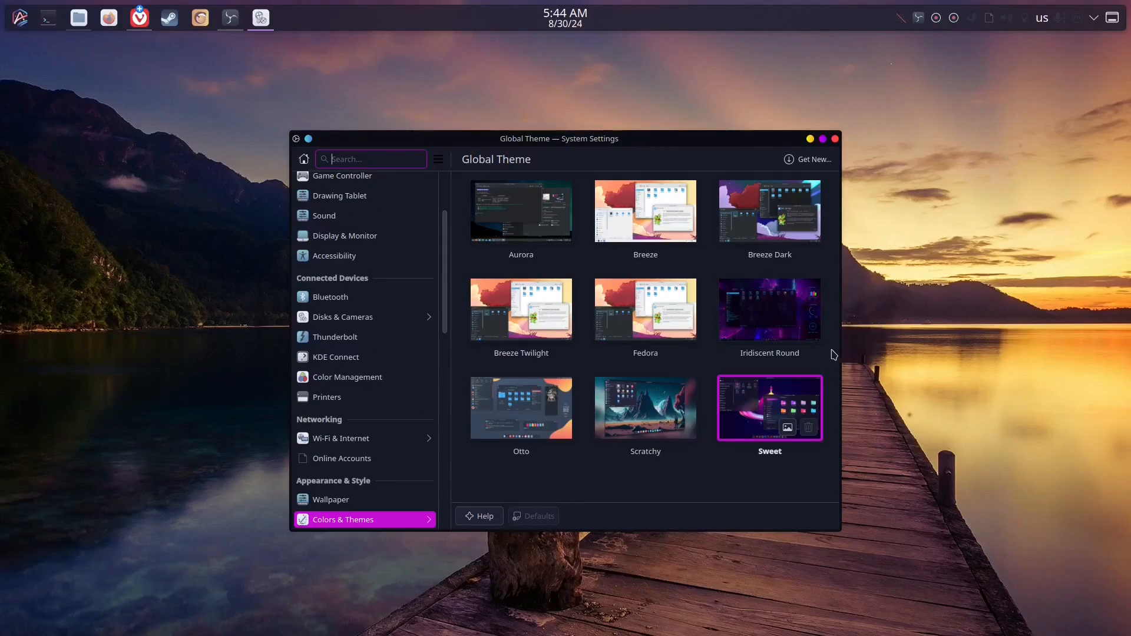
pyautogui.click(393, 519)
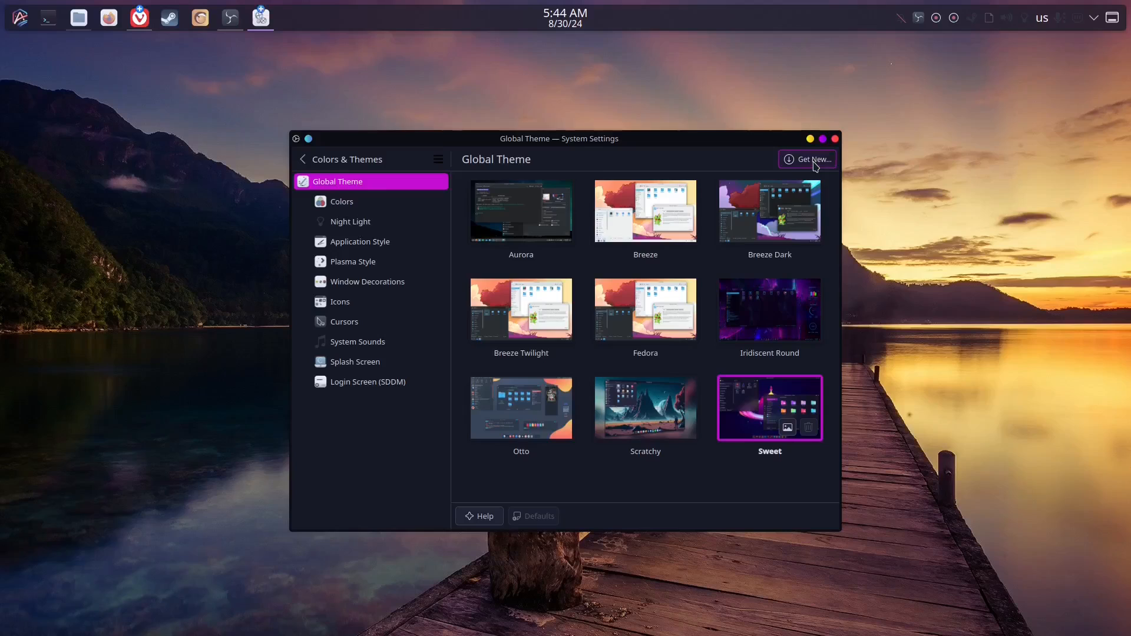
pyautogui.click(814, 160)
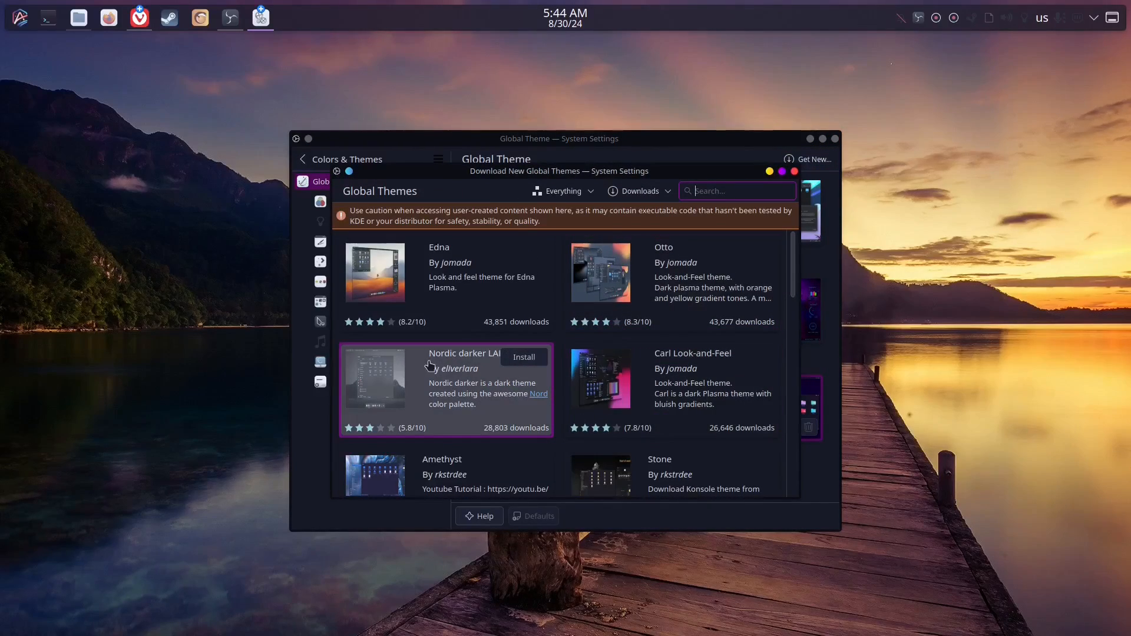
# Try to install the Nordic darker global theme, entering the account password at the authentication requests and dismissing the error dialogs
pyautogui.click(521, 359)
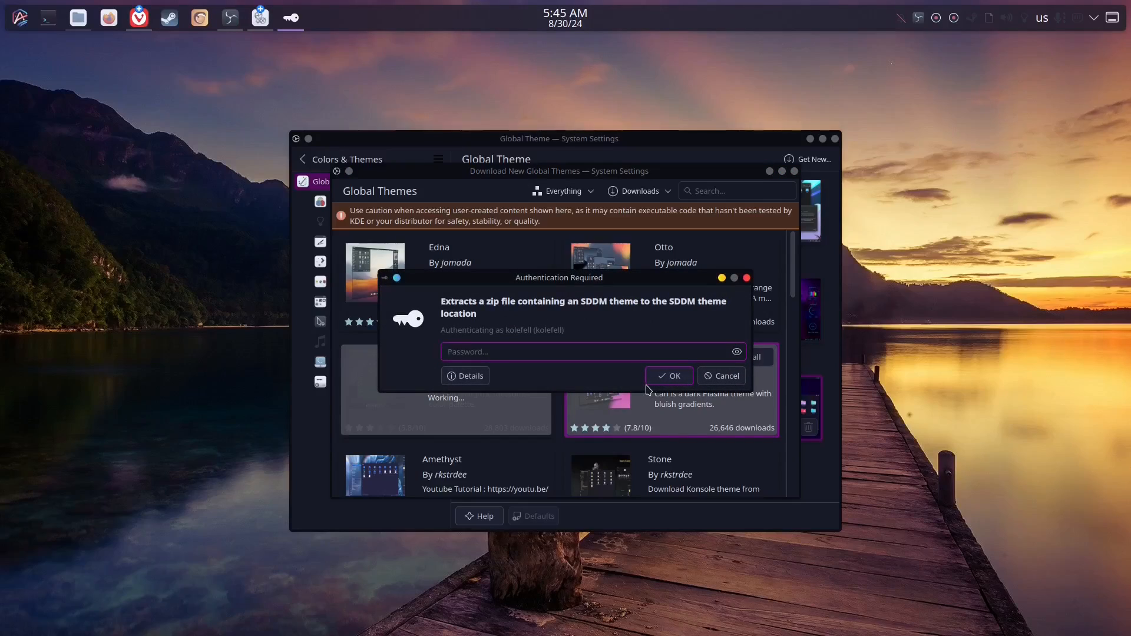
pyautogui.write('•••••••••••')
pyautogui.click(653, 380)
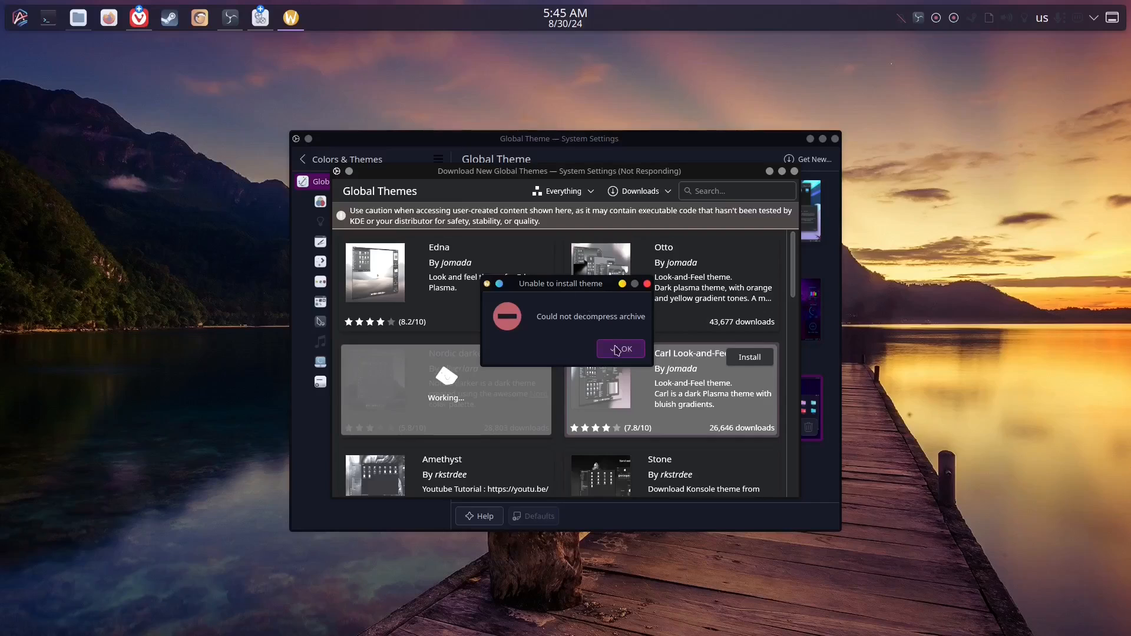
pyautogui.moveTo(647, 318); pyautogui.dragTo(573, 320)
pyautogui.click(564, 321)
pyautogui.click(620, 352)
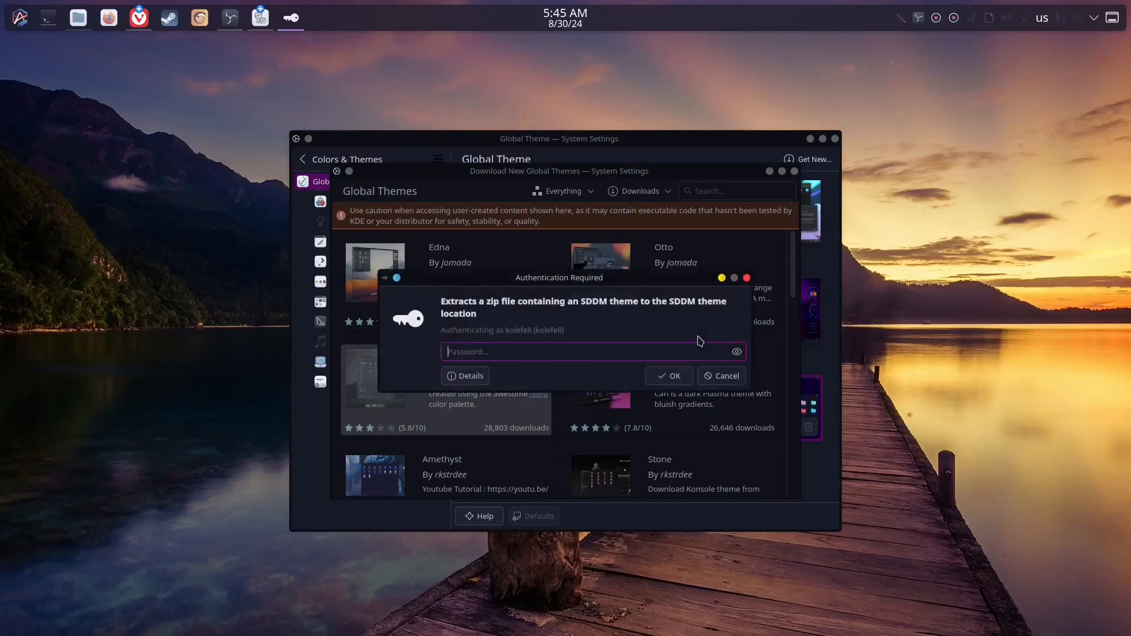
pyautogui.write('••')
pyautogui.press('Return')
pyautogui.click(620, 356)
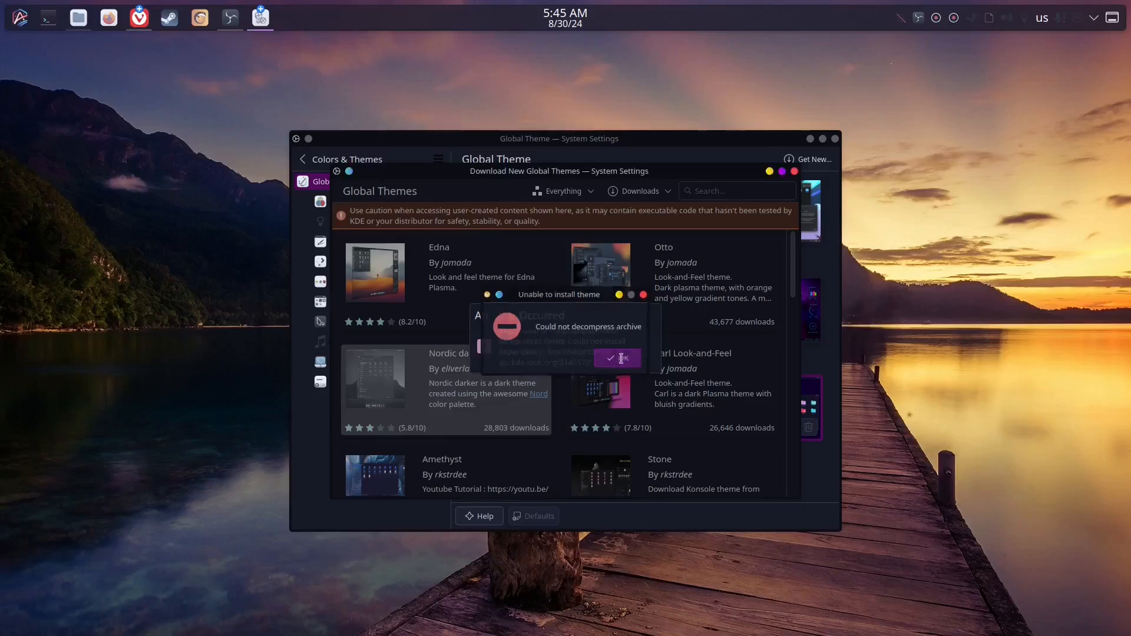
pyautogui.click(729, 380)
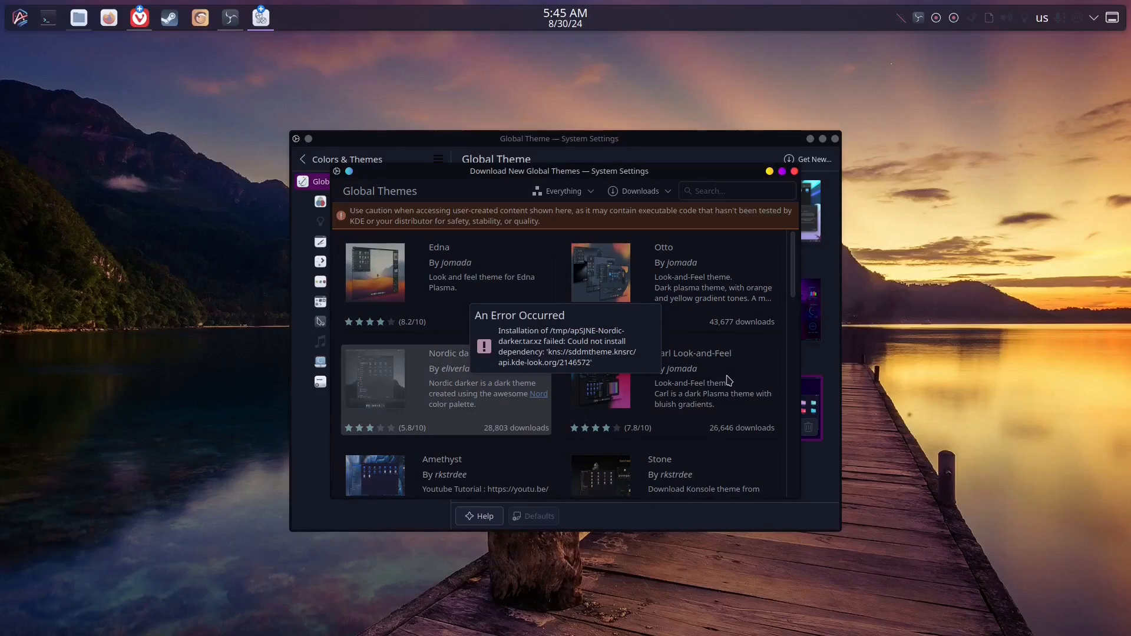
pyautogui.click(717, 346)
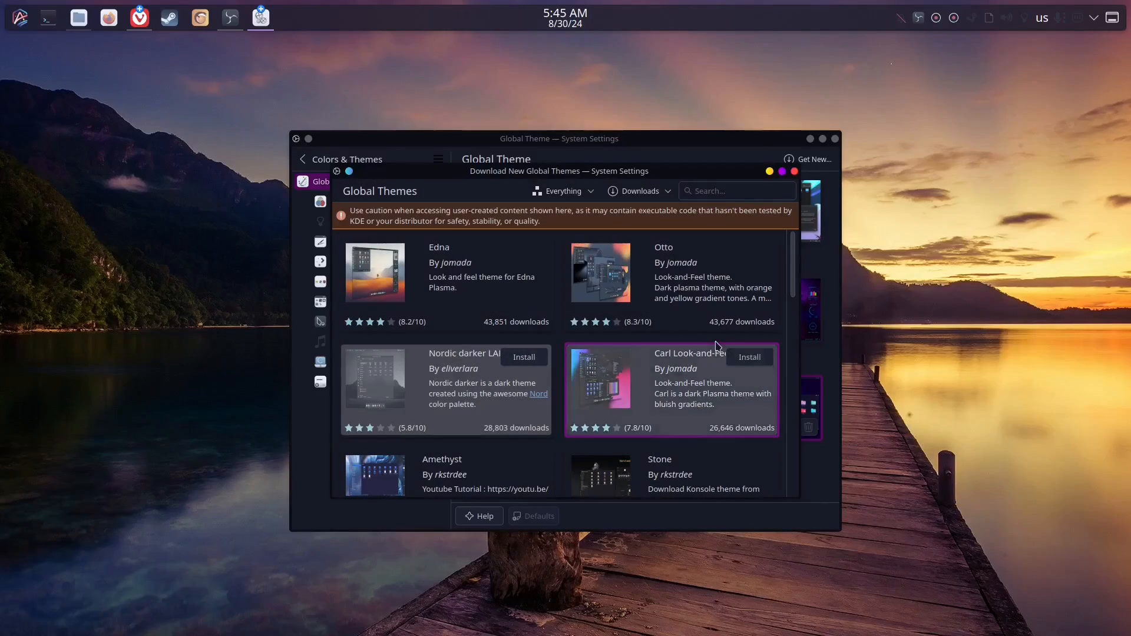
# Leave the global theme downloads, review the installed icon themes and close System Settings
pyautogui.click(794, 172)
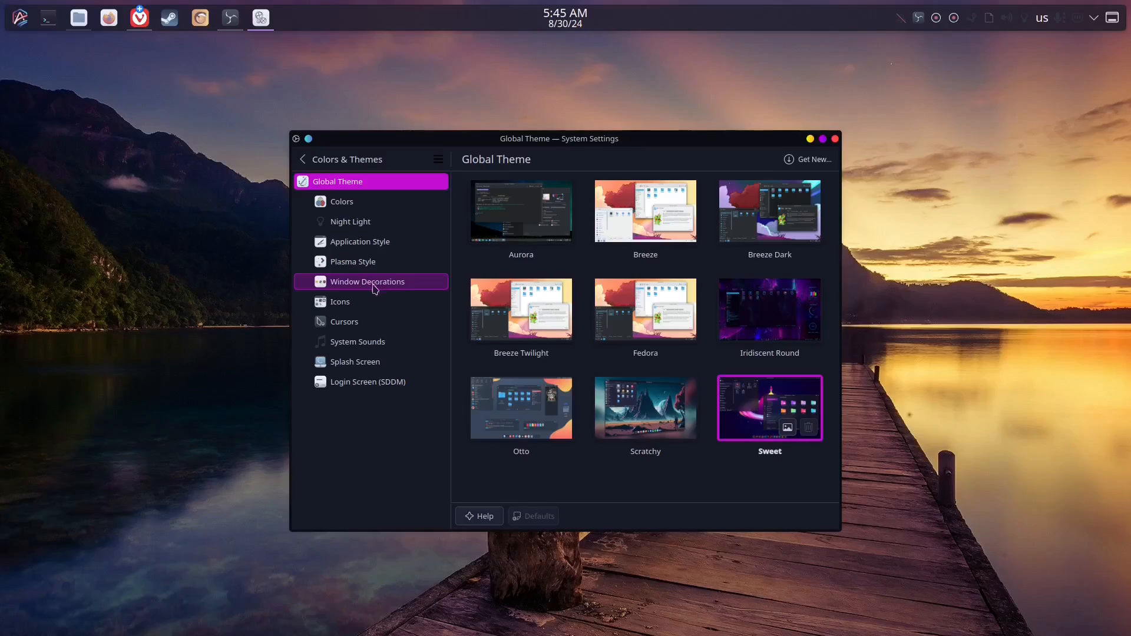
pyautogui.click(362, 304)
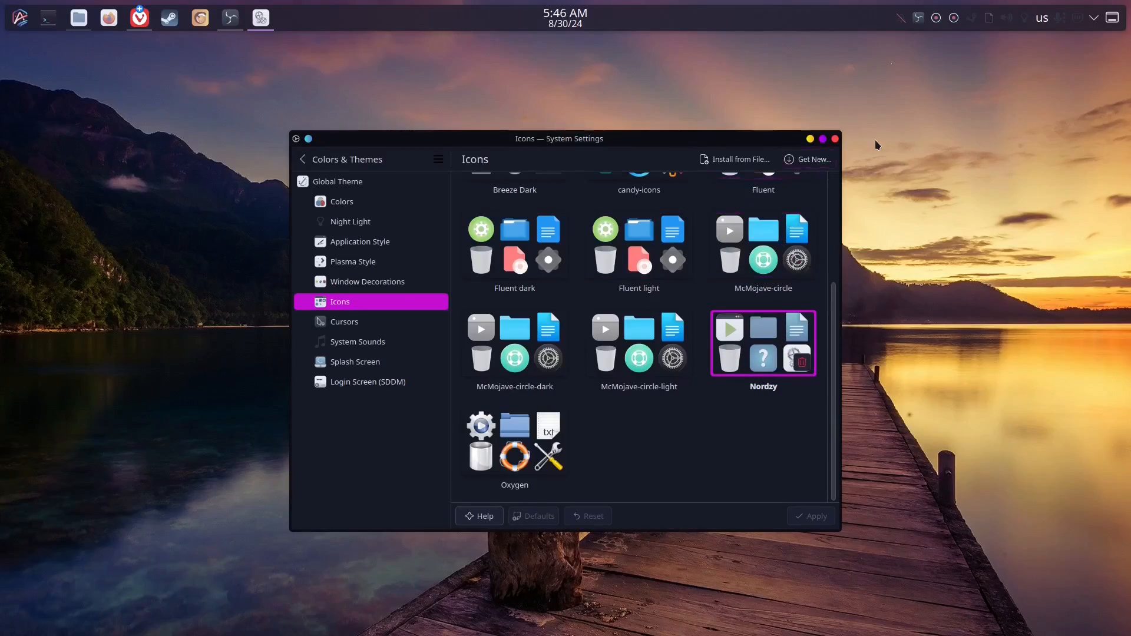
pyautogui.click(835, 139)
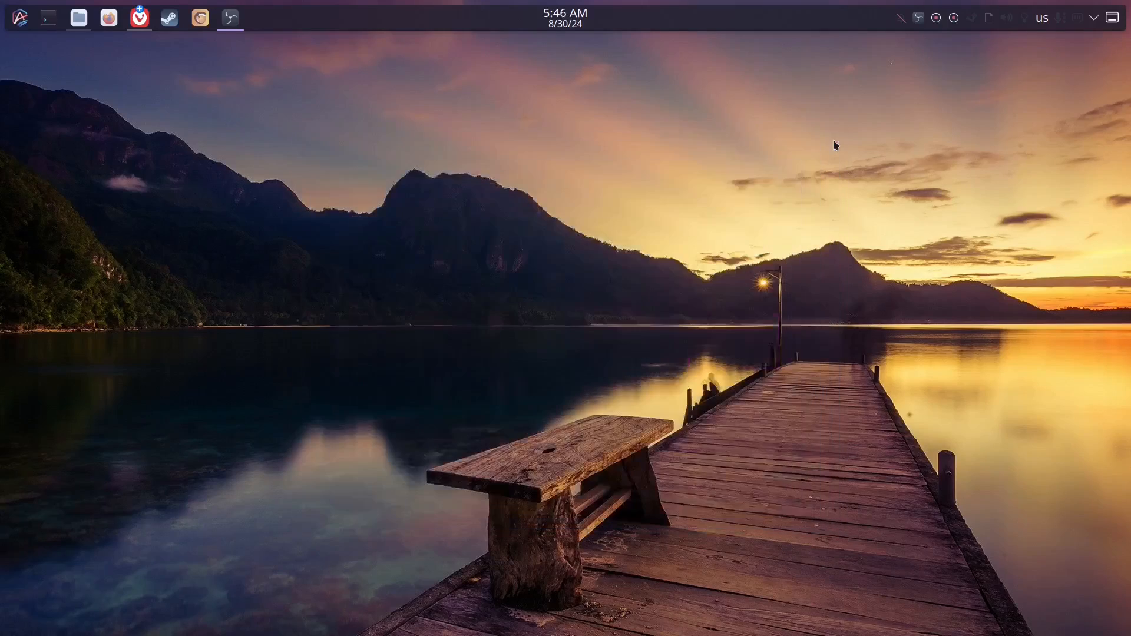
# Examine the installed applications in the launcher's Development, Games, Graphics, Internet and Office categories, and close the launcher
pyautogui.click(20, 19)
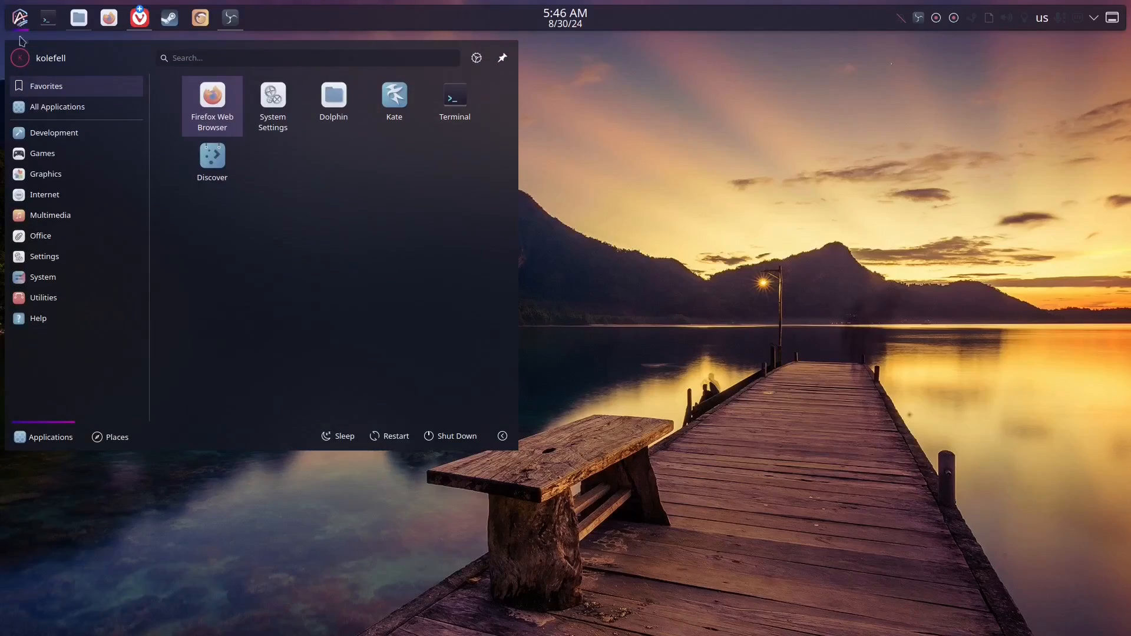
pyautogui.click(50, 132)
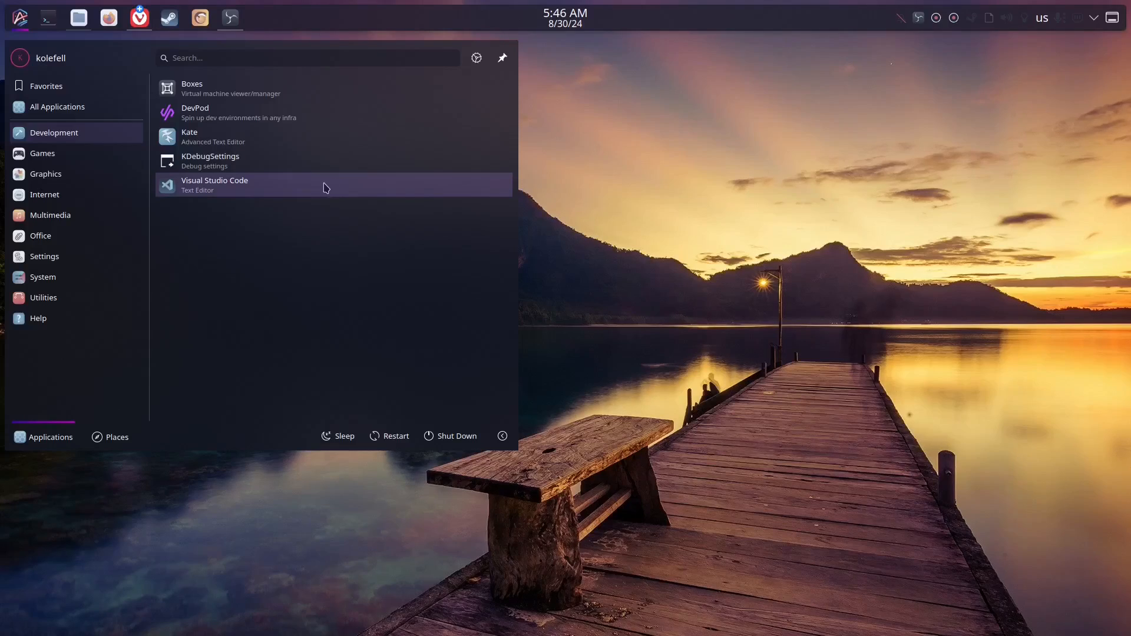
pyautogui.click(46, 160)
pyautogui.moveTo(48, 175)
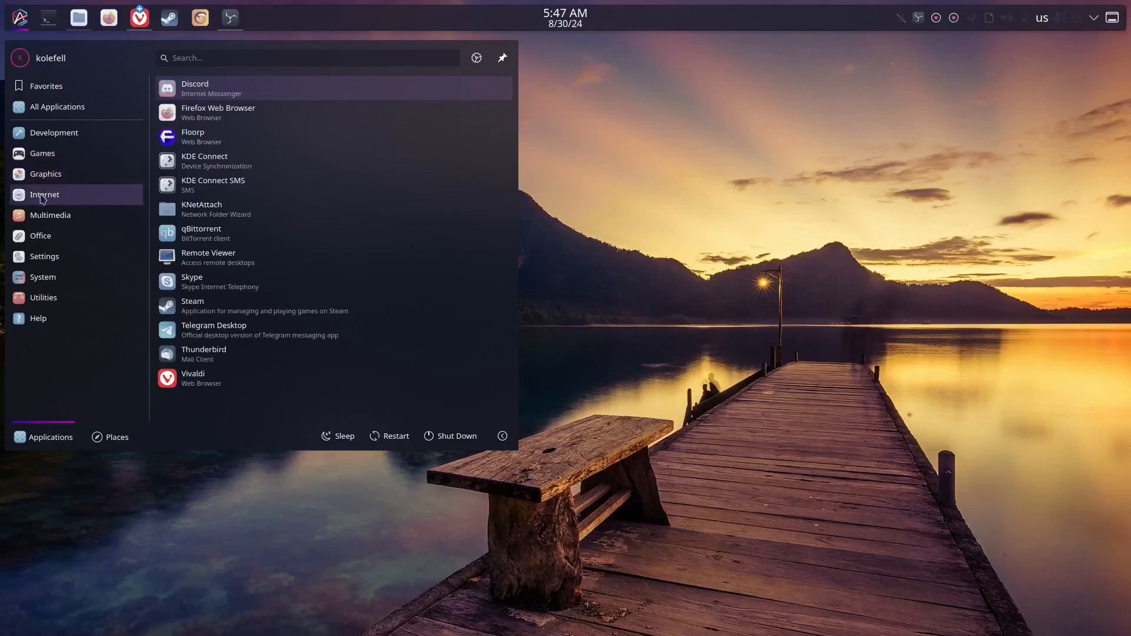
pyautogui.moveTo(49, 237)
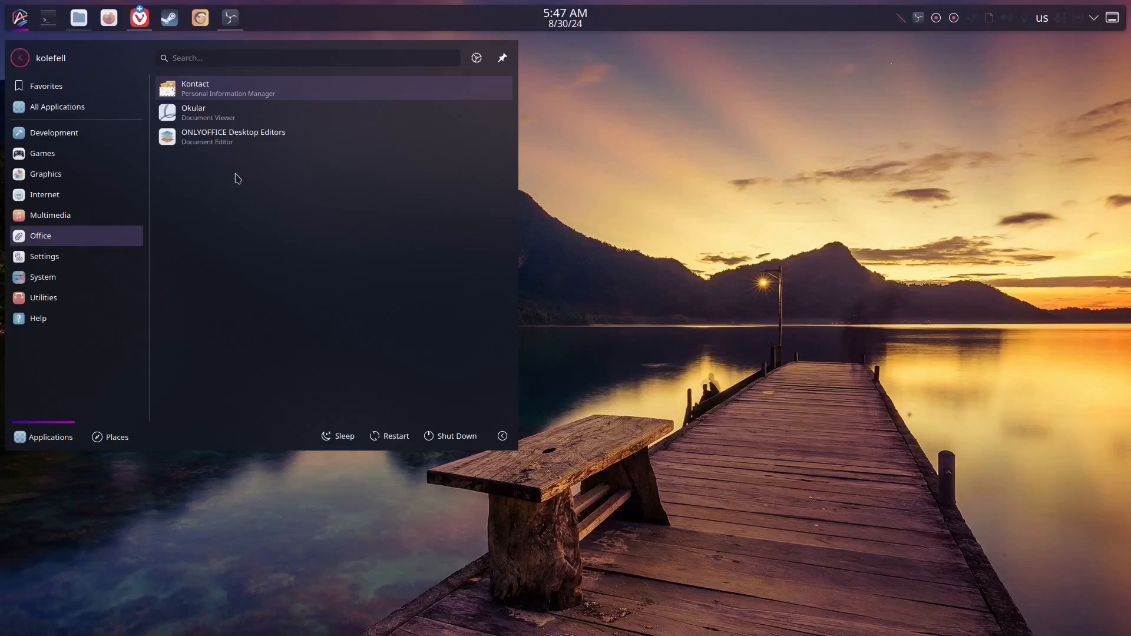
pyautogui.click(669, 259)
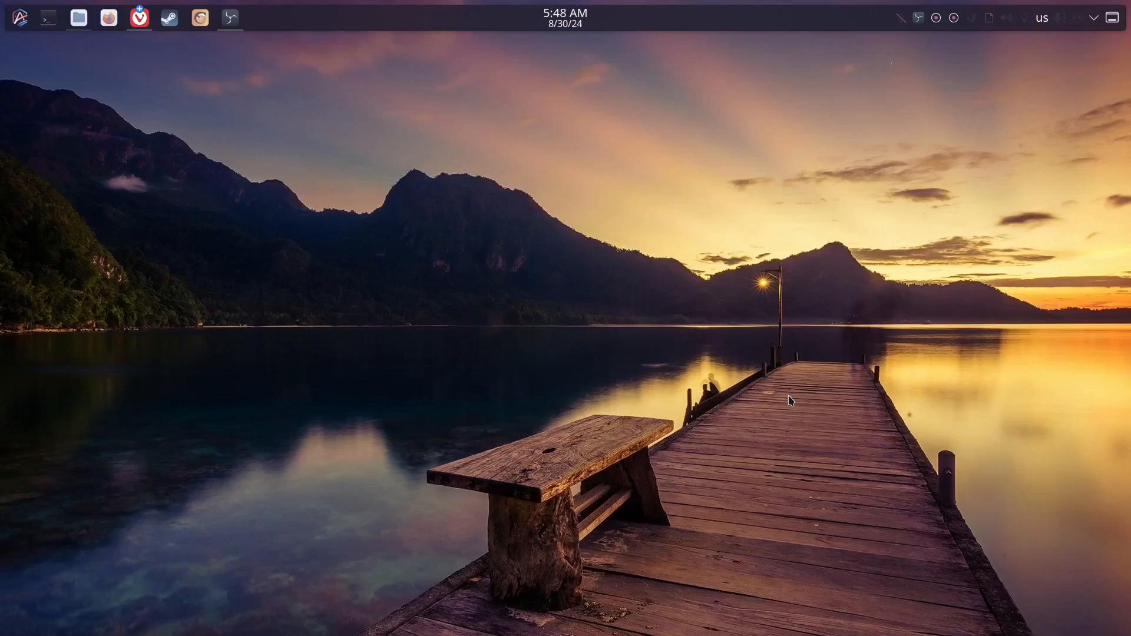
# Open a Firefox window to view its new tab page and close it again
pyautogui.click(109, 30)
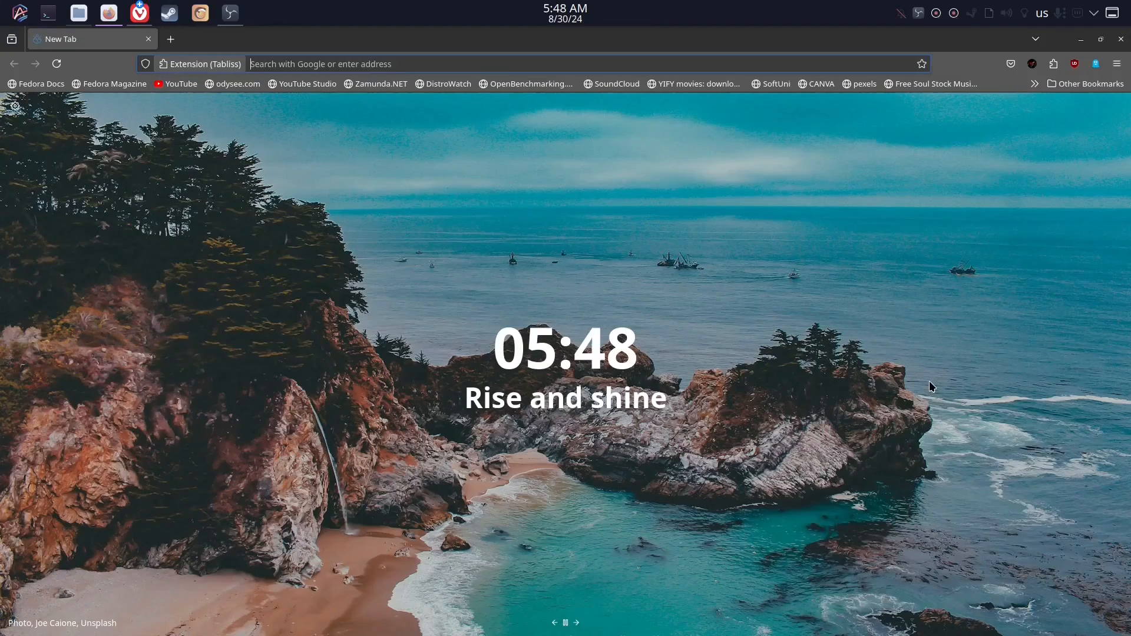
pyautogui.click(1121, 39)
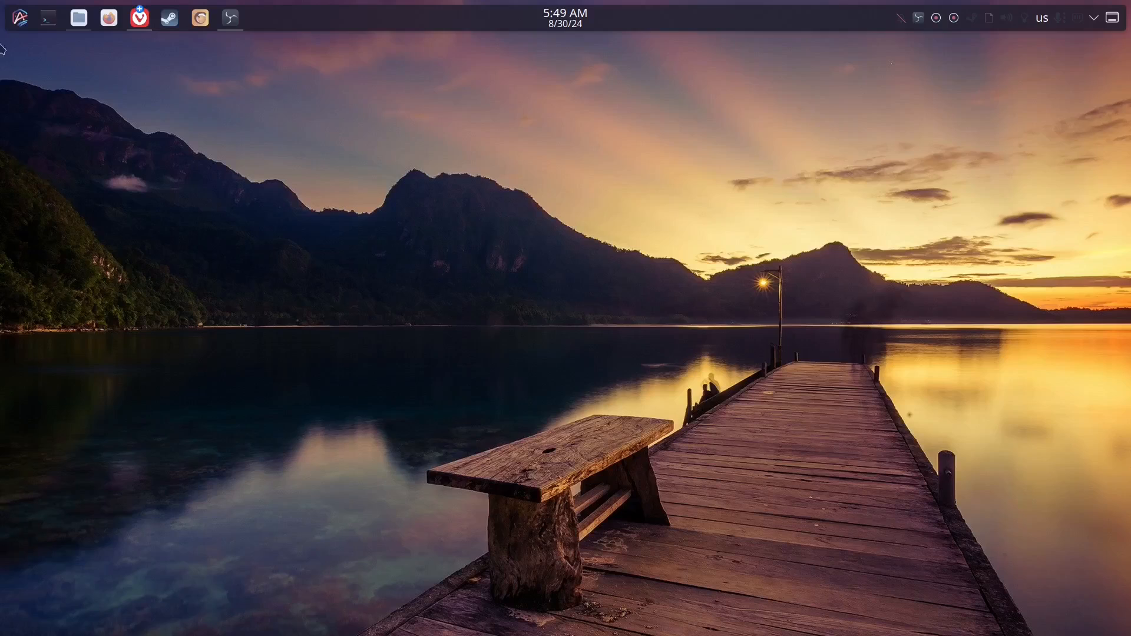
# Open Discover from the launcher's favorites, check its available updates and close the software center
pyautogui.click(20, 17)
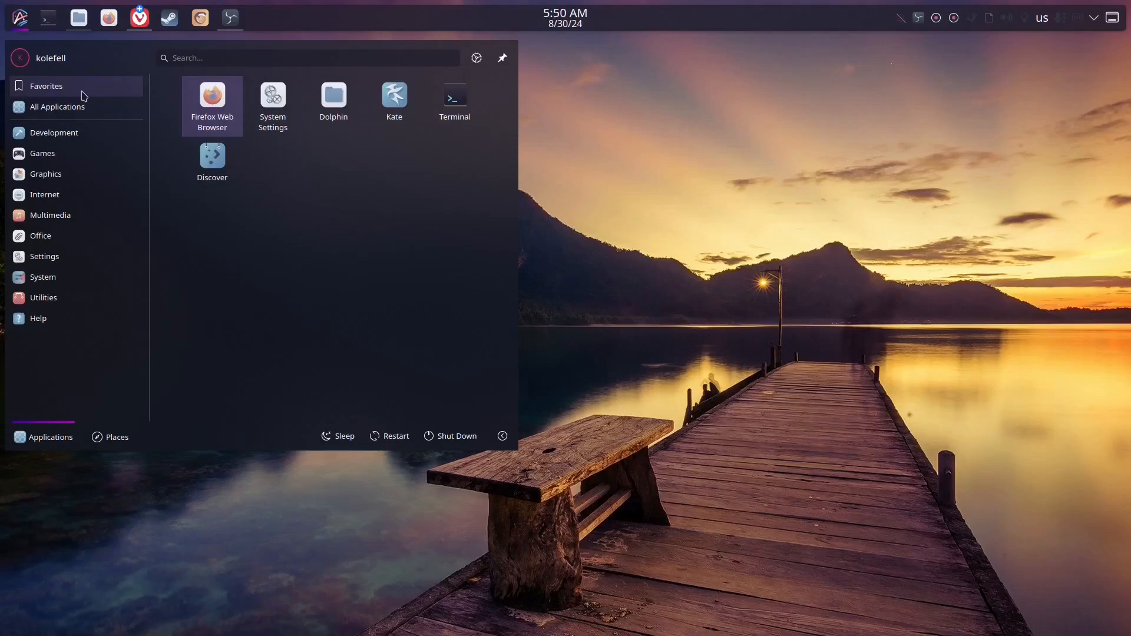
pyautogui.moveTo(89, 106)
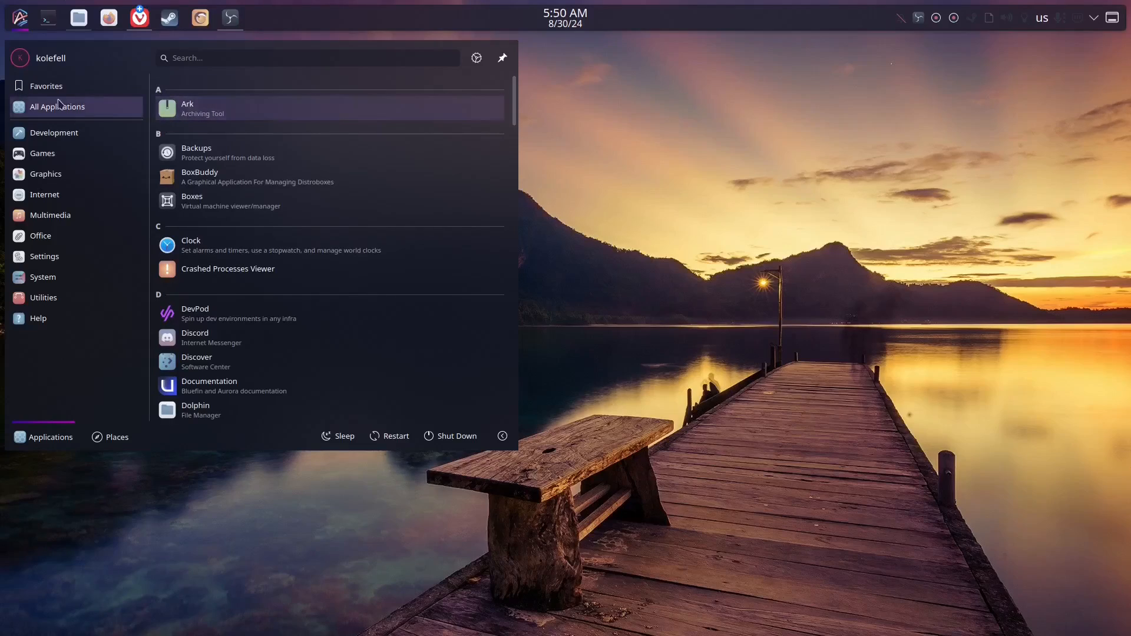
pyautogui.moveTo(46, 86)
pyautogui.click(212, 161)
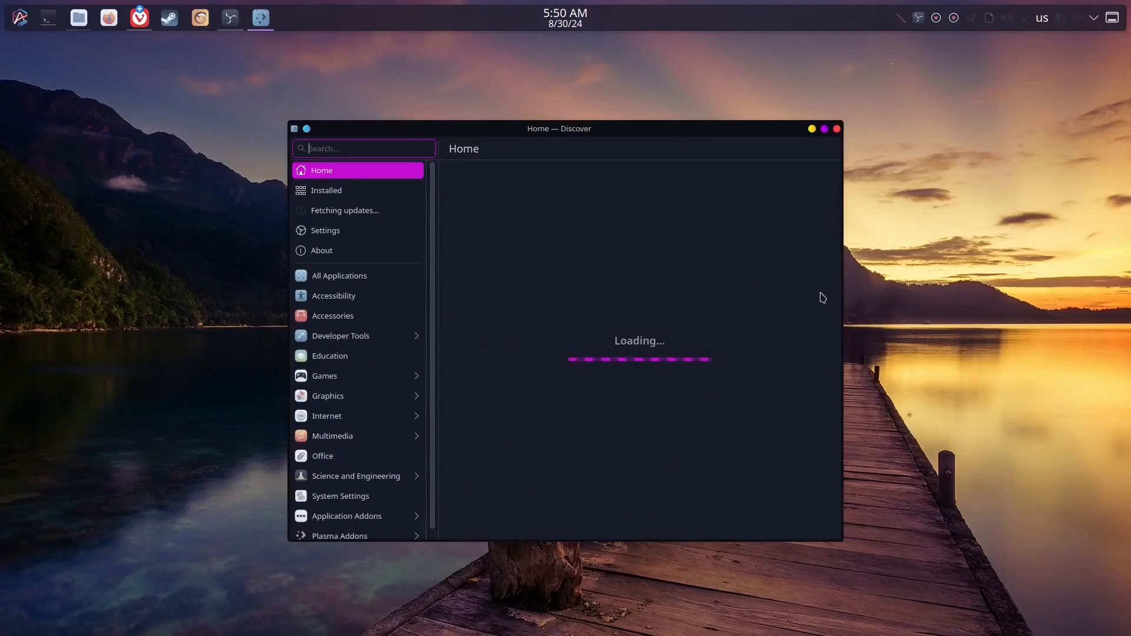
pyautogui.click(345, 211)
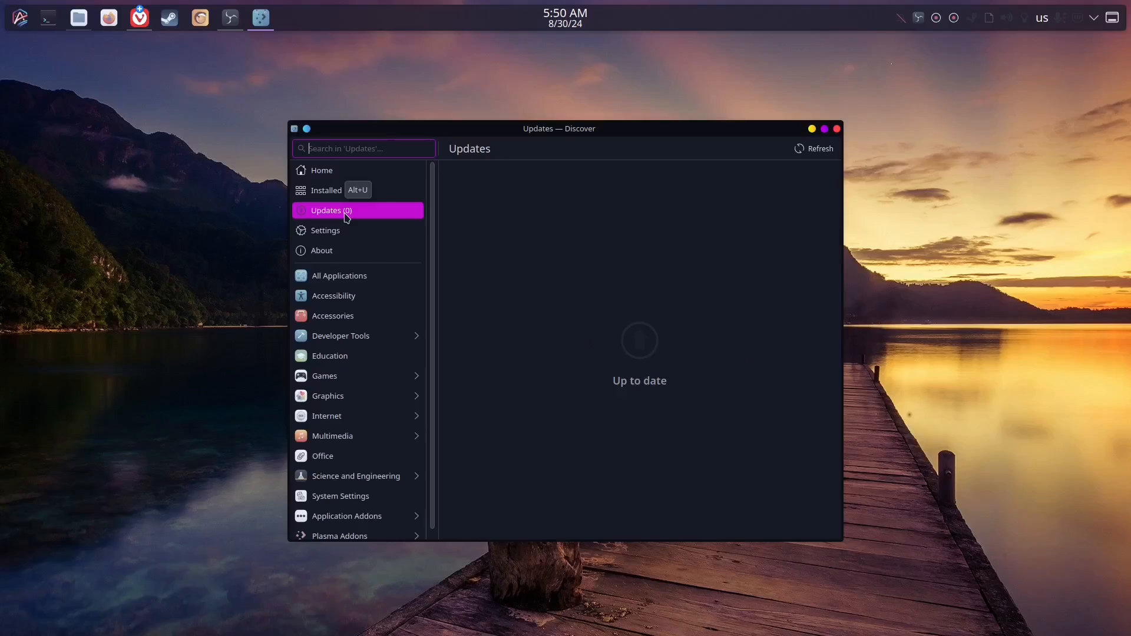
pyautogui.click(836, 128)
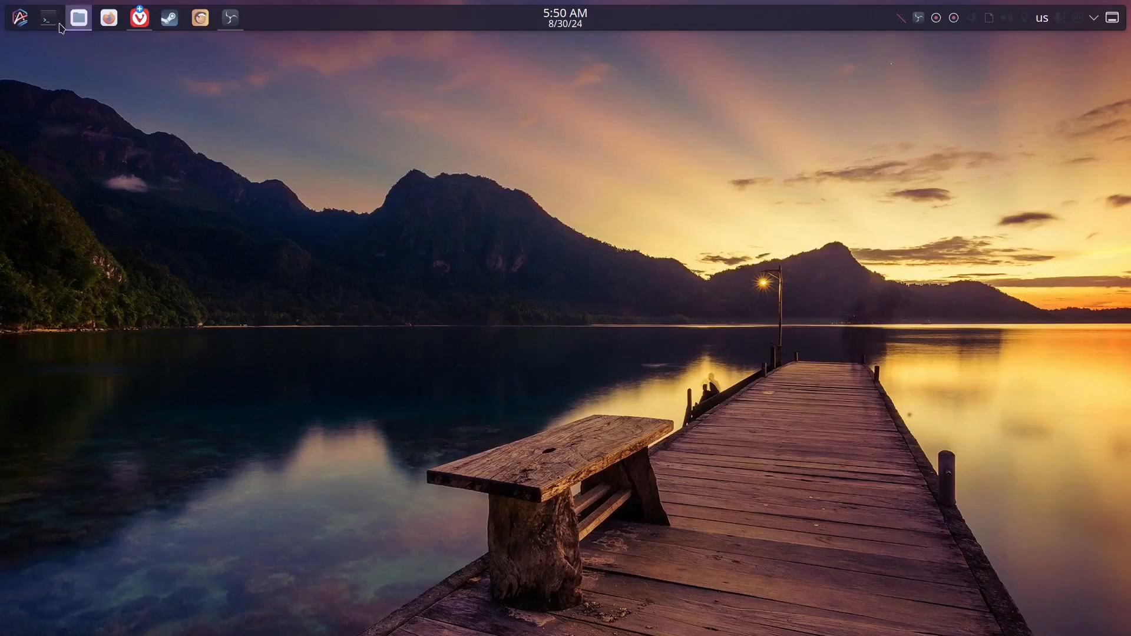
# Search the launcher for "upda", run System Update and quit the updater at its summary
pyautogui.click(19, 23)
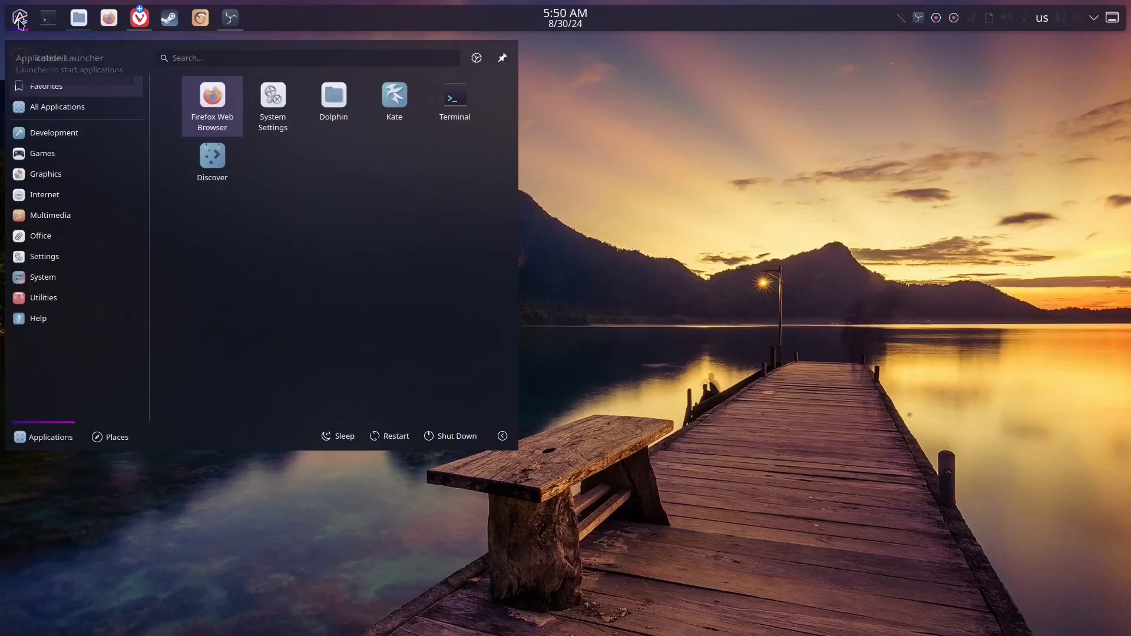
pyautogui.write('upda')
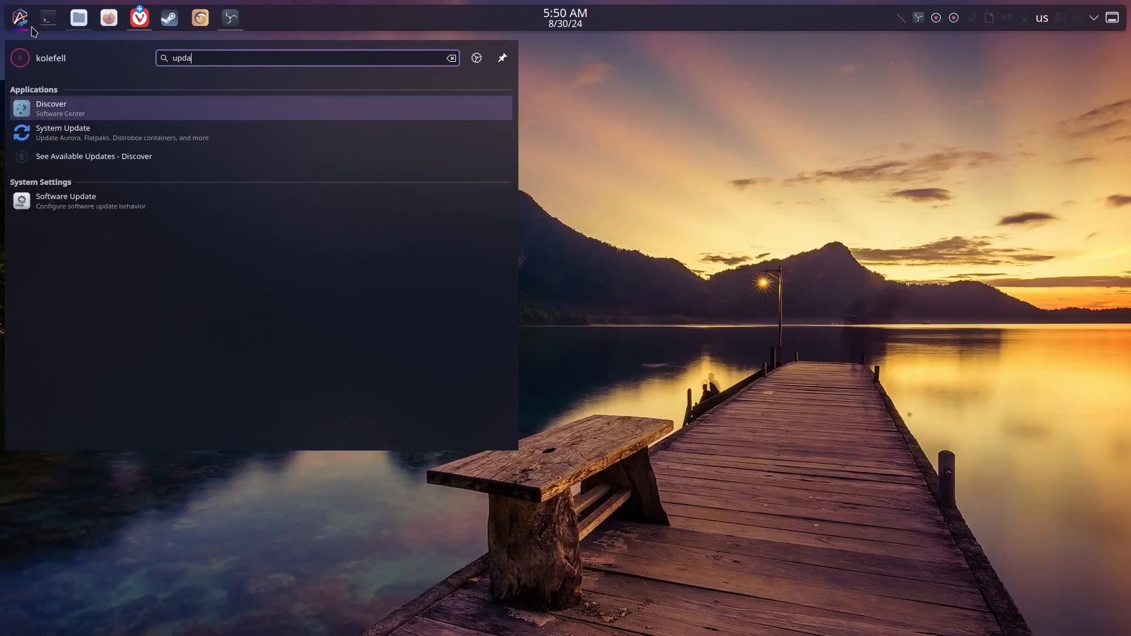
pyautogui.click(99, 139)
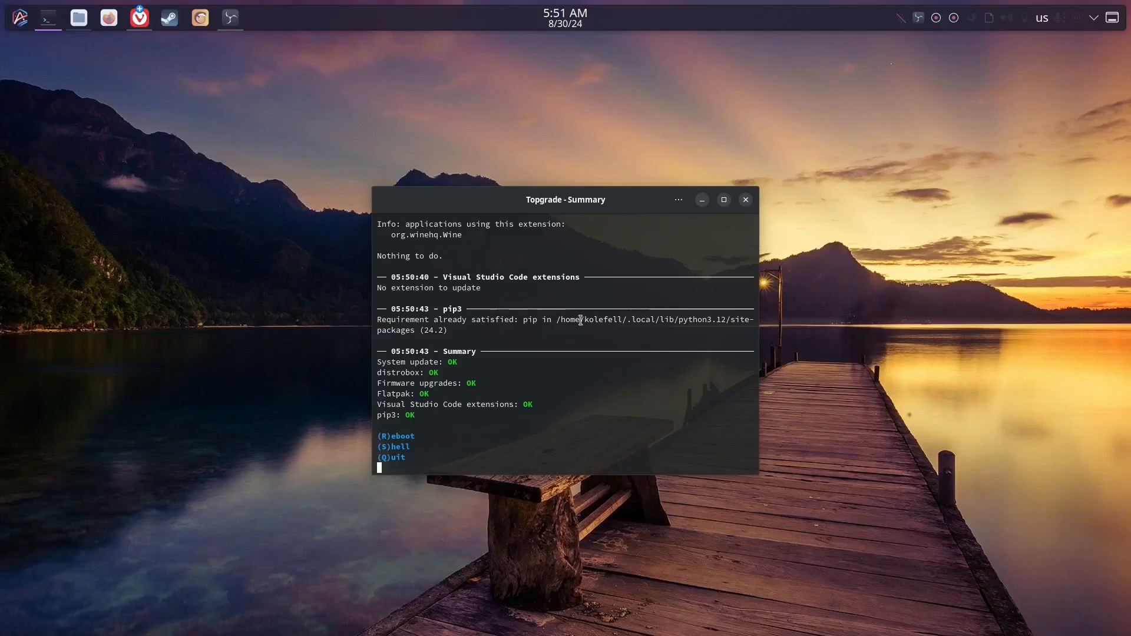
pyautogui.press('q')
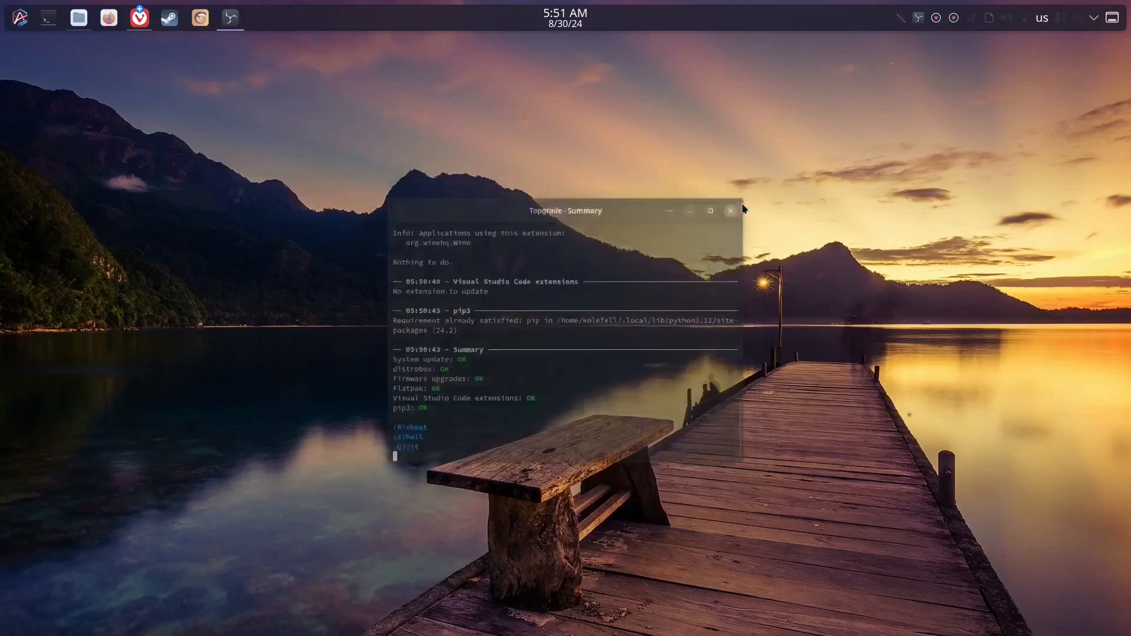
# Show the kernel release with uname -r in an enlarged terminal window, highlight the output and close the terminal
pyautogui.click(50, 19)
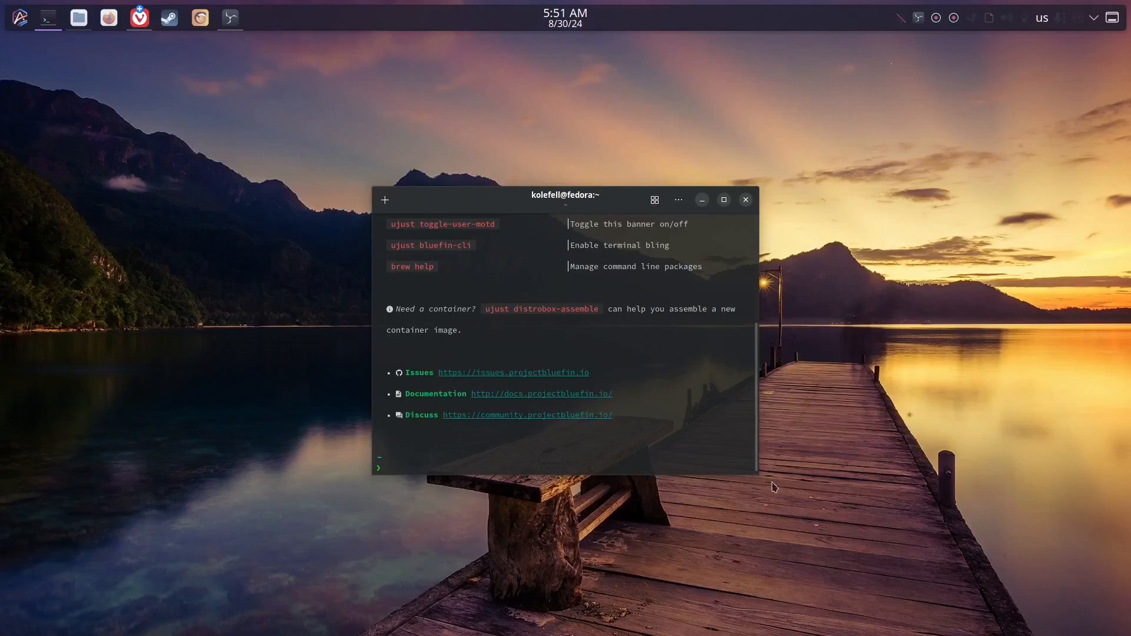
pyautogui.moveTo(758, 475); pyautogui.dragTo(936, 538)
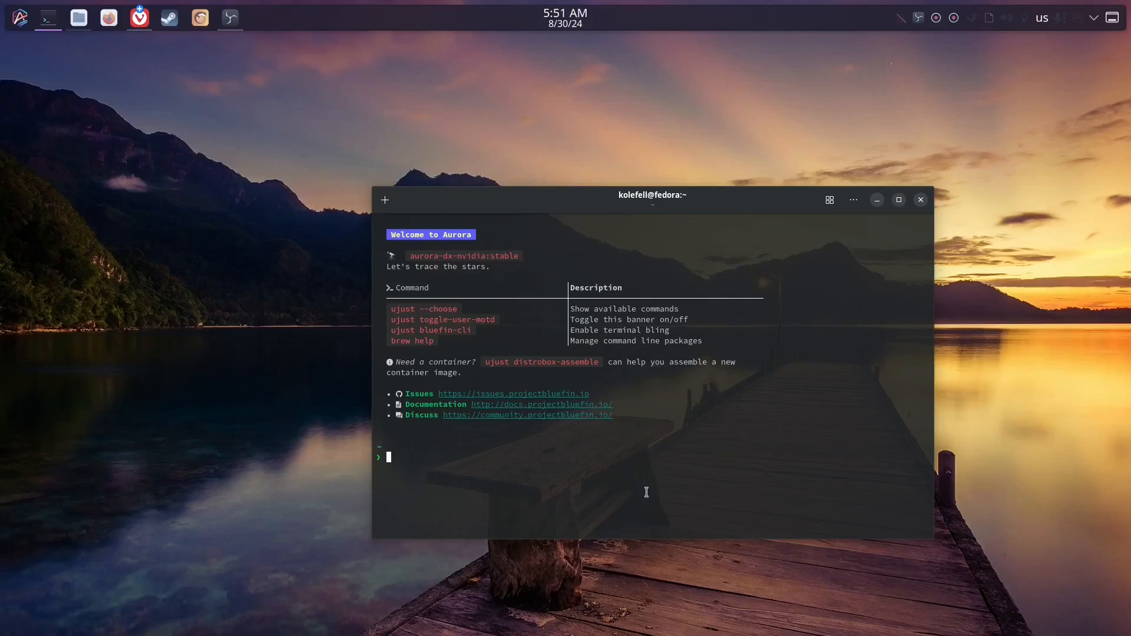
pyautogui.write('uname -r')
pyautogui.press('Return')
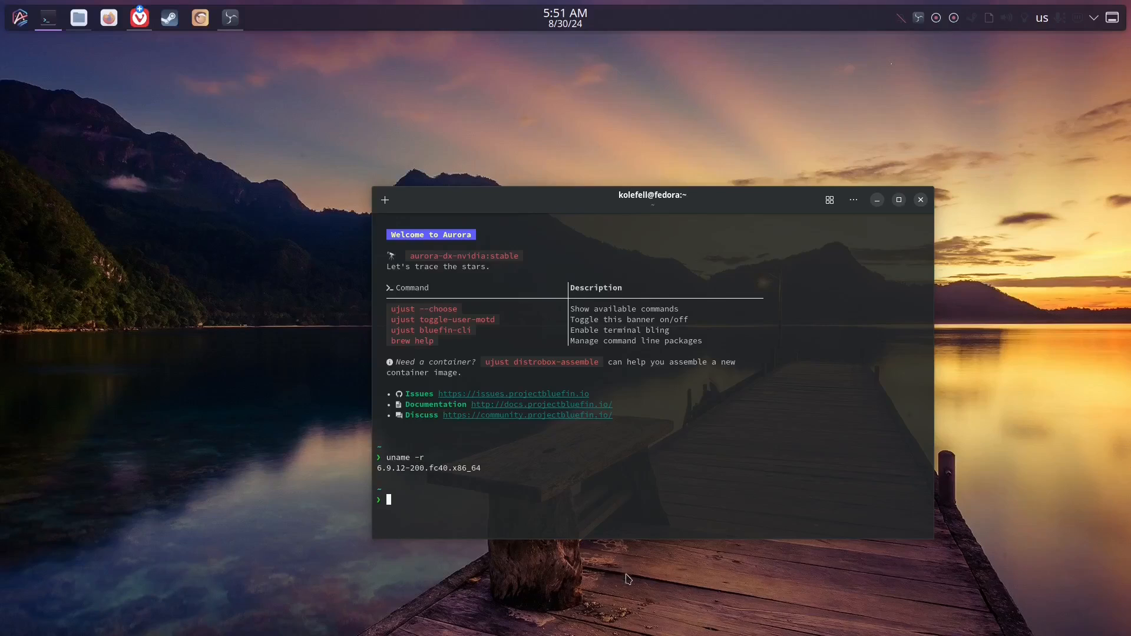
pyautogui.moveTo(377, 468); pyautogui.dragTo(522, 493)
pyautogui.click(524, 493)
pyautogui.moveTo(379, 467); pyautogui.dragTo(394, 468)
pyautogui.click(435, 502)
pyautogui.hotkey('alt', 'F4')
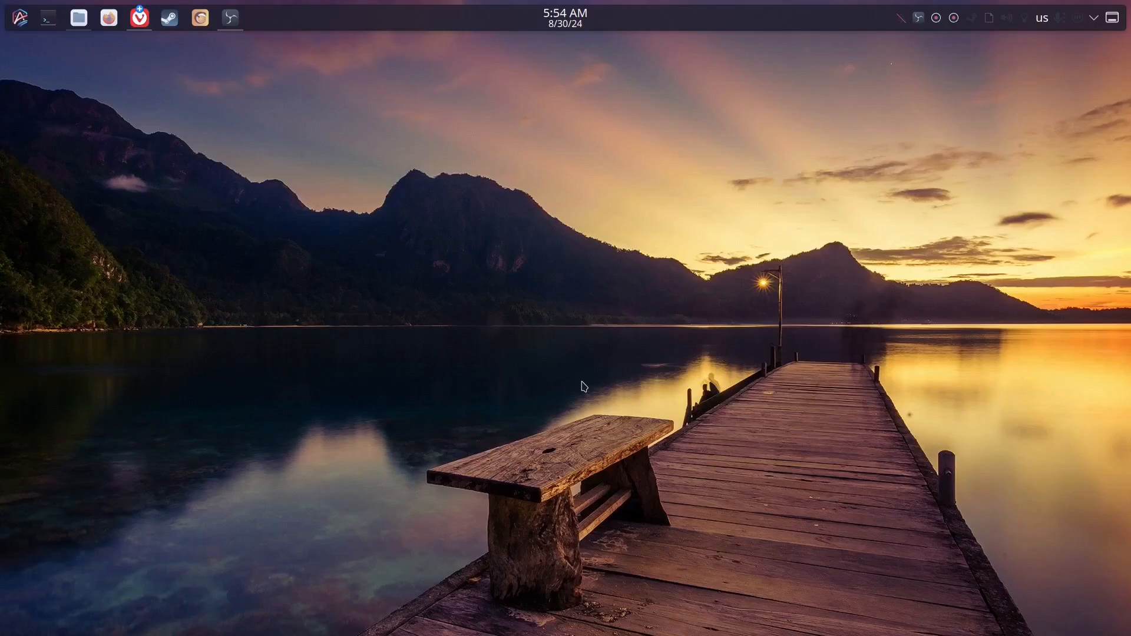
# Open VLC's page in Discover and install it from Flathub
pyautogui.click(19, 26)
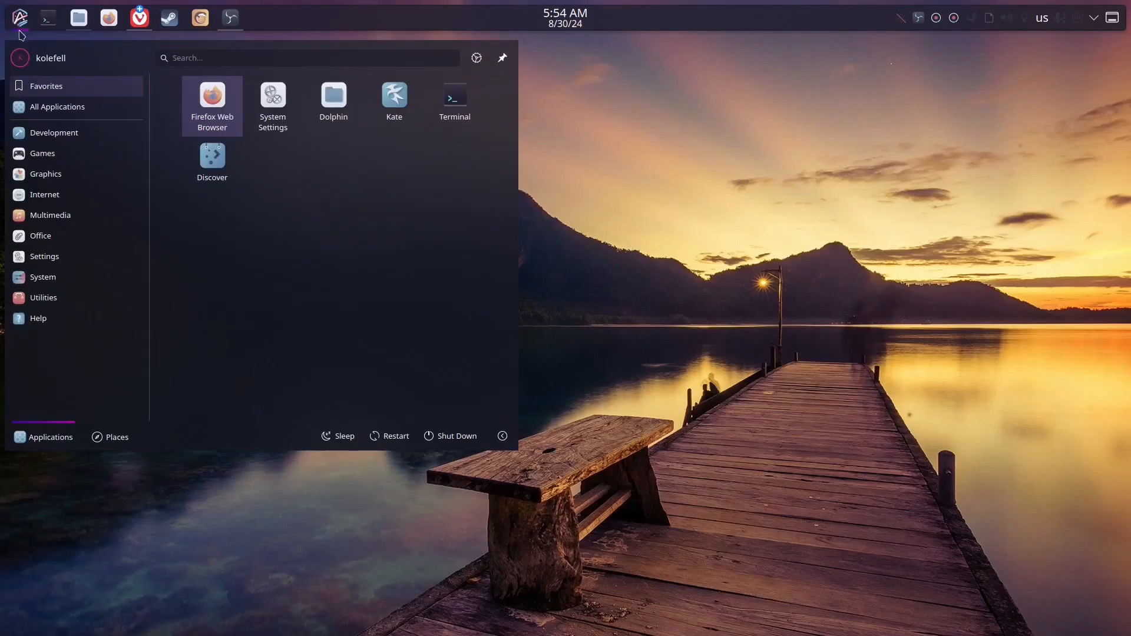
pyautogui.click(212, 158)
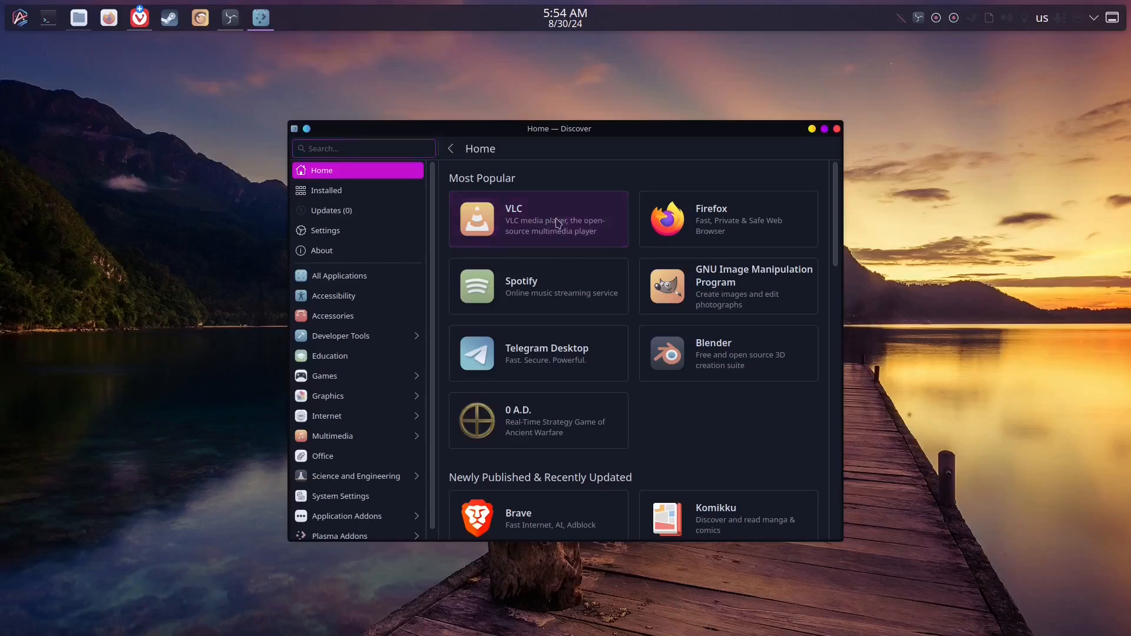
pyautogui.click(549, 225)
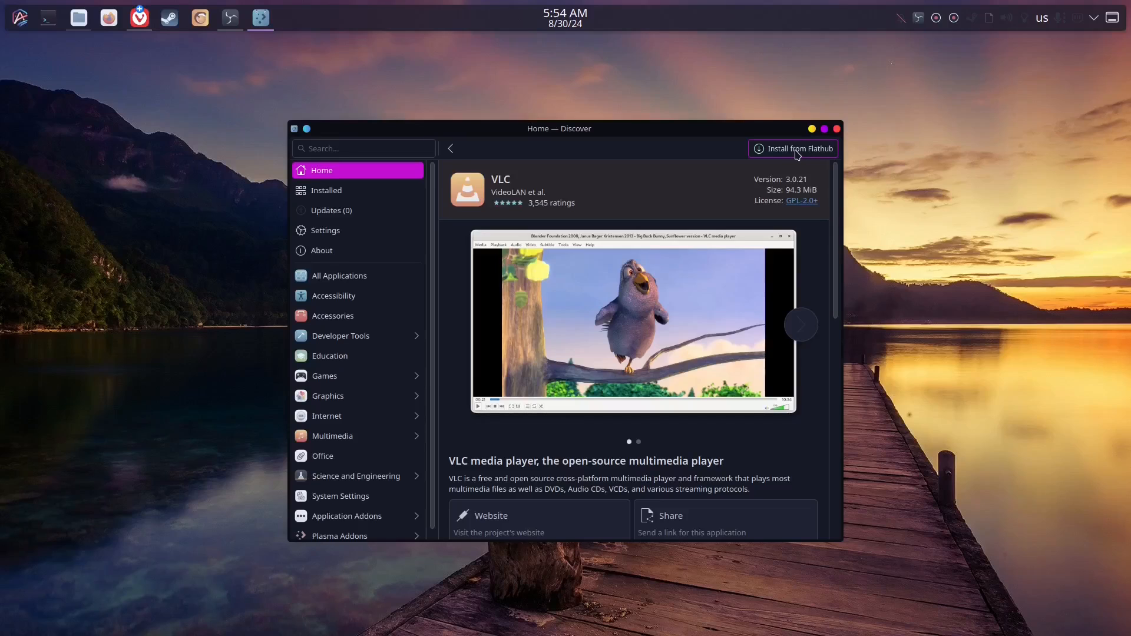
pyautogui.click(797, 152)
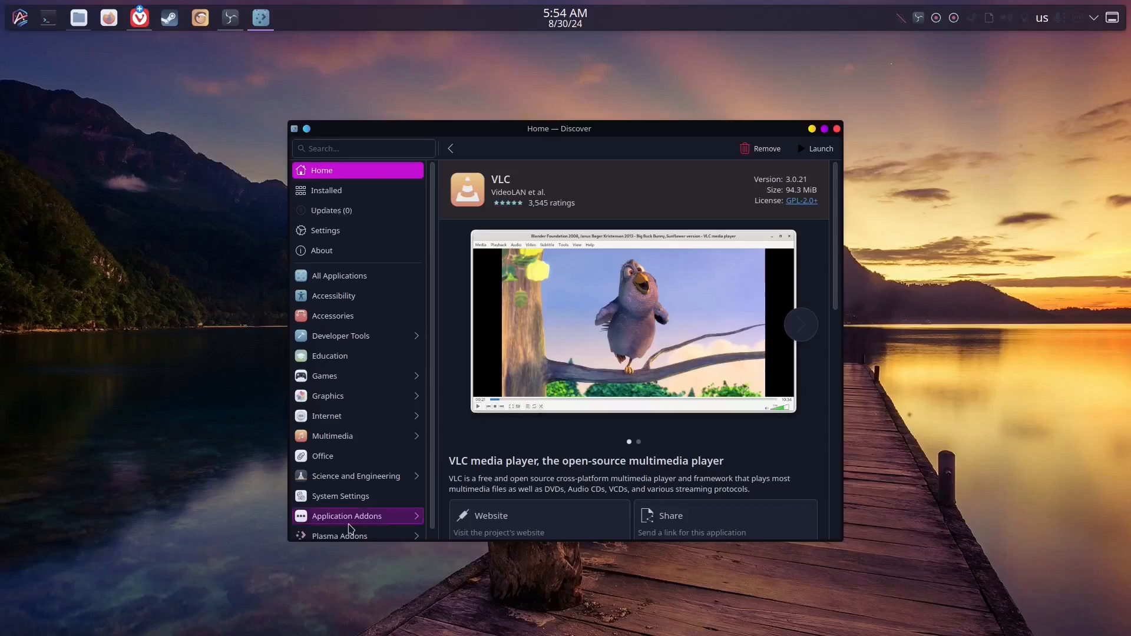
# Launch VLC and accept its privacy policy with metadata network access allowed
pyautogui.click(816, 149)
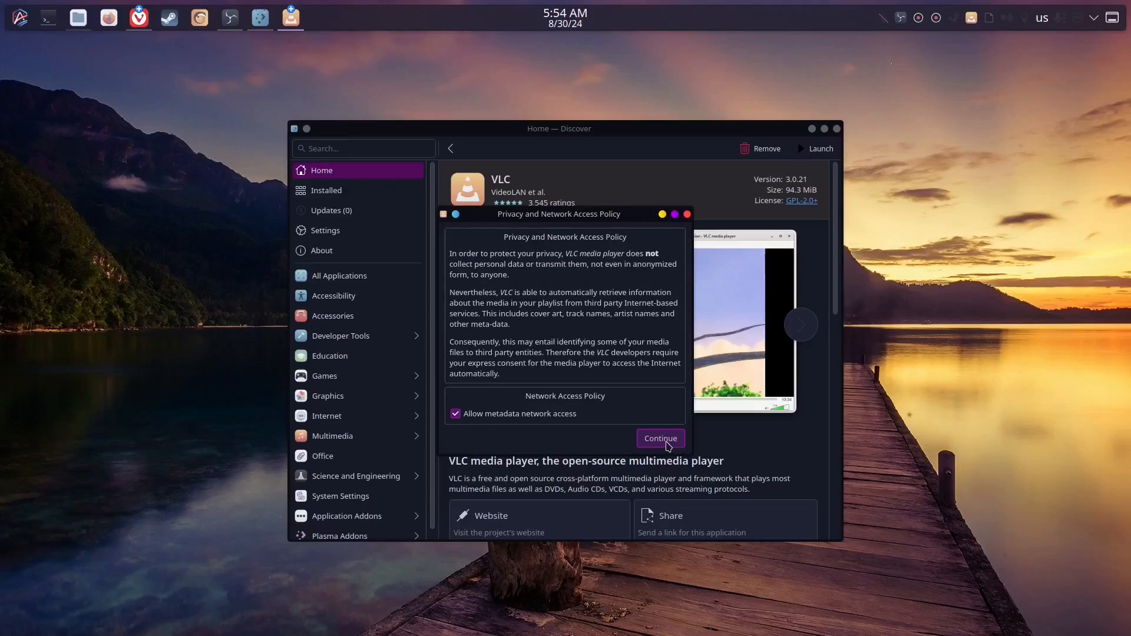
pyautogui.click(665, 440)
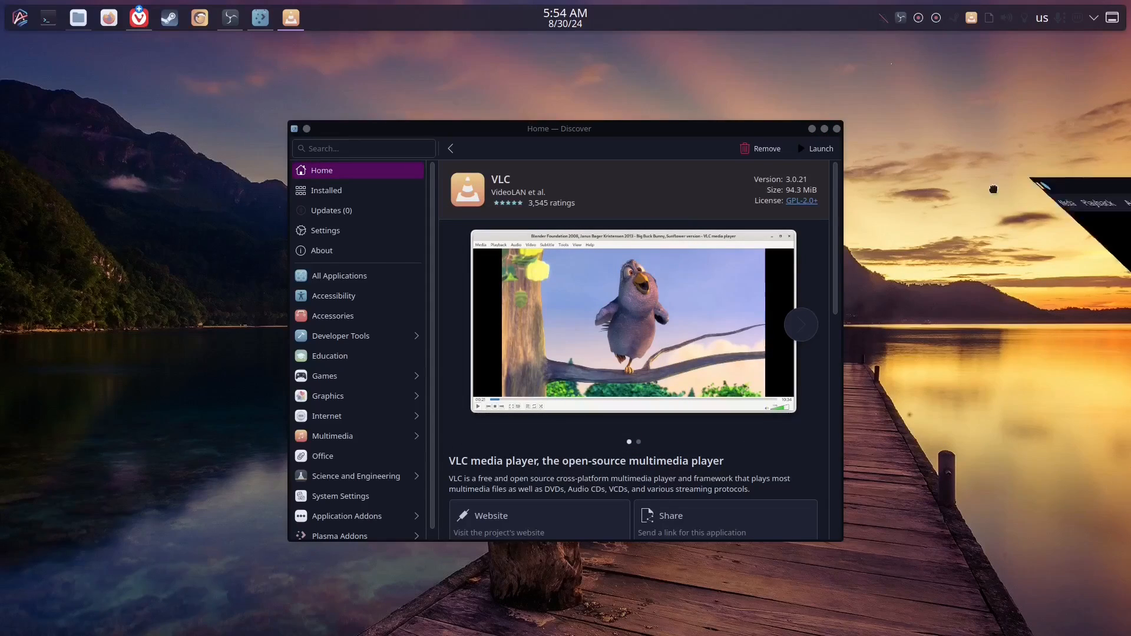
# Move the VLC player window over Discover and close it
pyautogui.moveTo(561, 180); pyautogui.dragTo(666, 178)
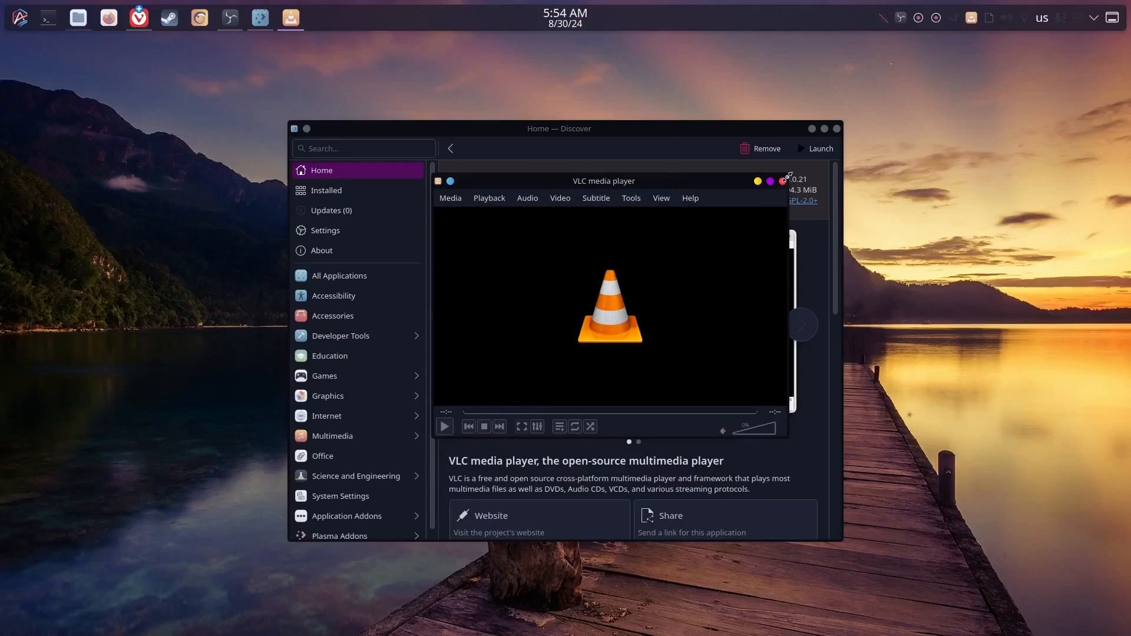
pyautogui.click(782, 181)
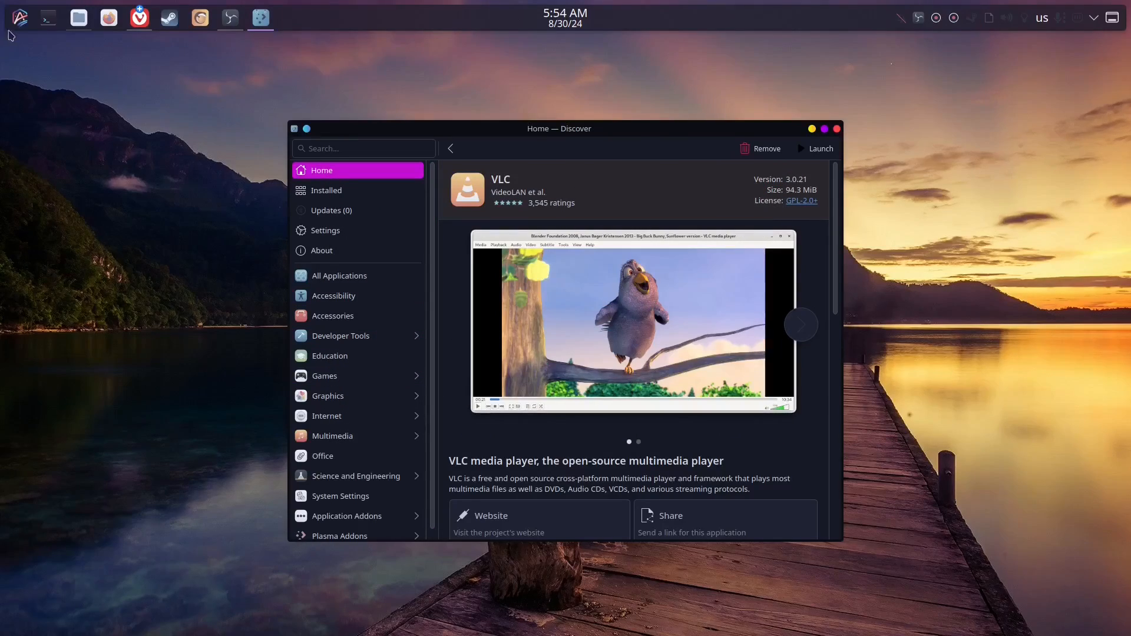
# Look up VLC media player in the launcher's Multimedia category and close Discover
pyautogui.click(20, 17)
pyautogui.moveTo(55, 218)
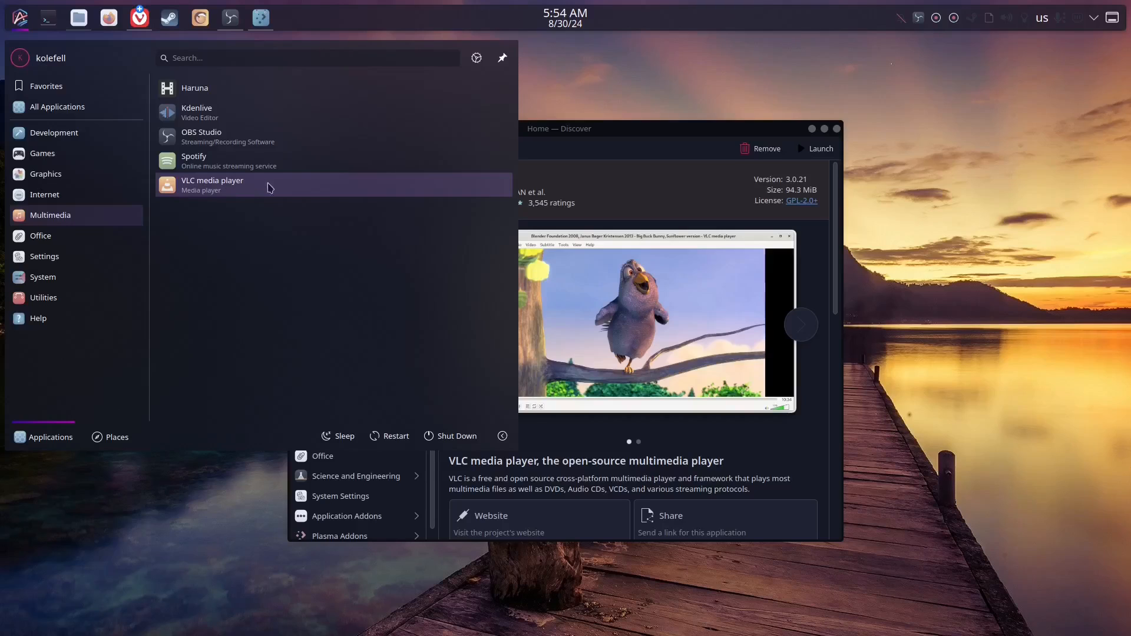
pyautogui.click(740, 66)
pyautogui.click(836, 129)
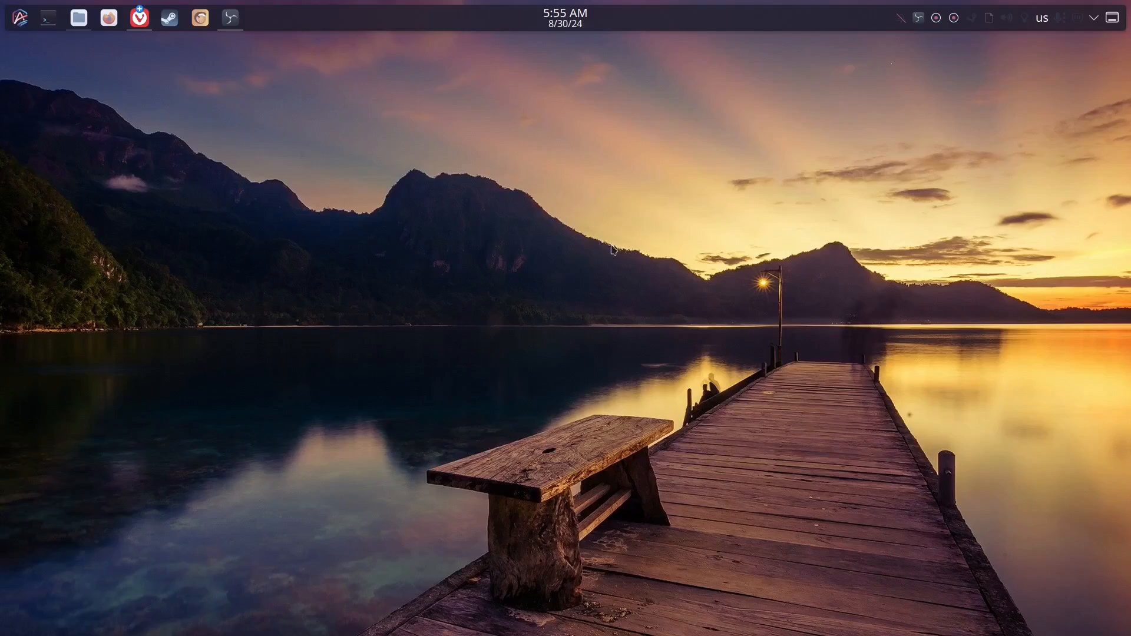
# Launch BoxBuddy from the launcher's Utilities category
pyautogui.click(21, 18)
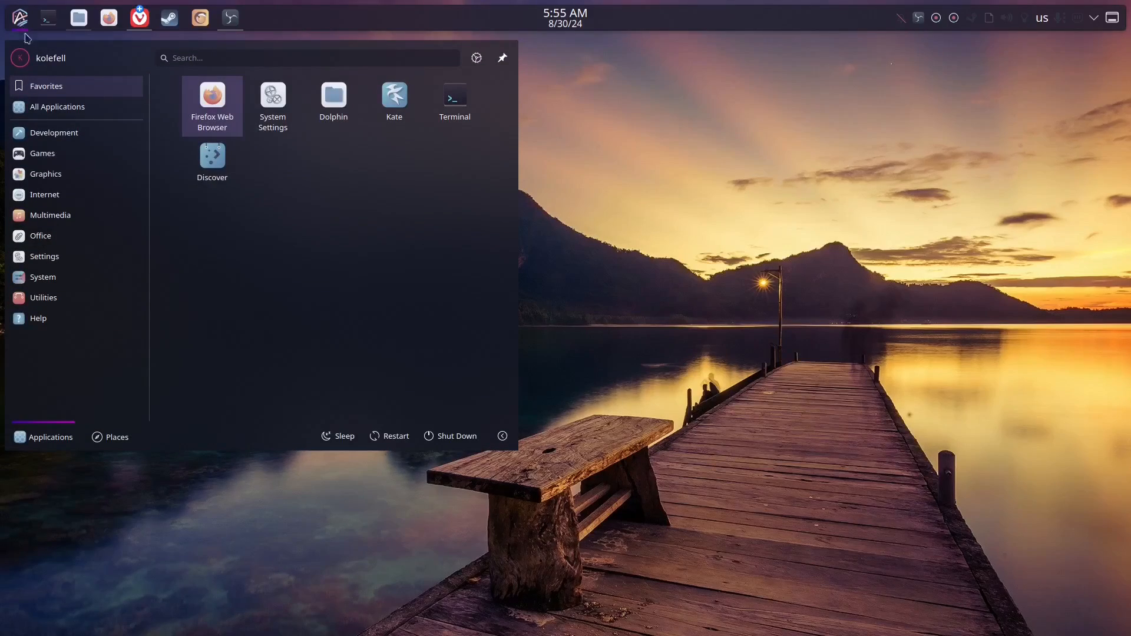
pyautogui.moveTo(43, 297)
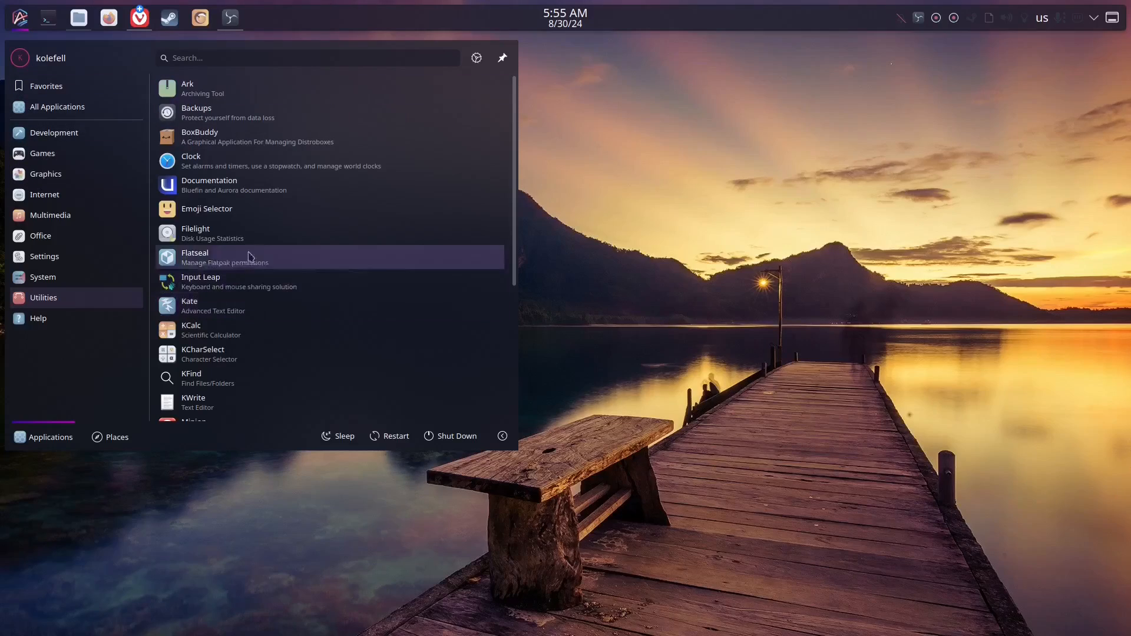
pyautogui.click(244, 137)
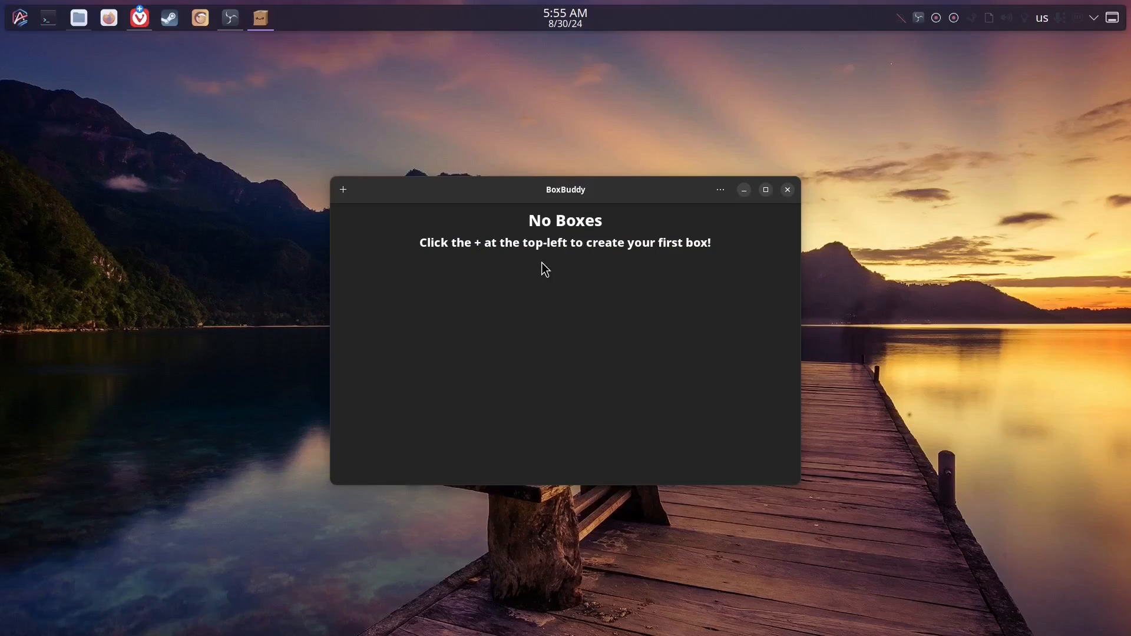
# Create a new Distrobox named "Arch linux" from the arch - quay.io/toolbx/arch-toolbox:latest image
pyautogui.click(344, 190)
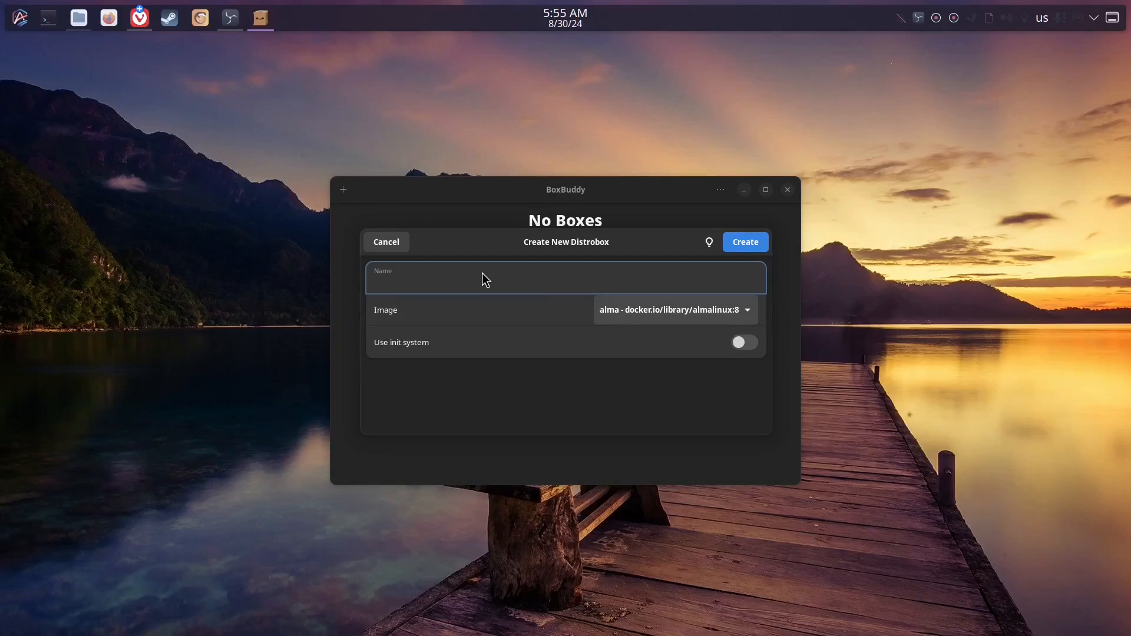
pyautogui.write('Arch linux')
pyautogui.click(709, 306)
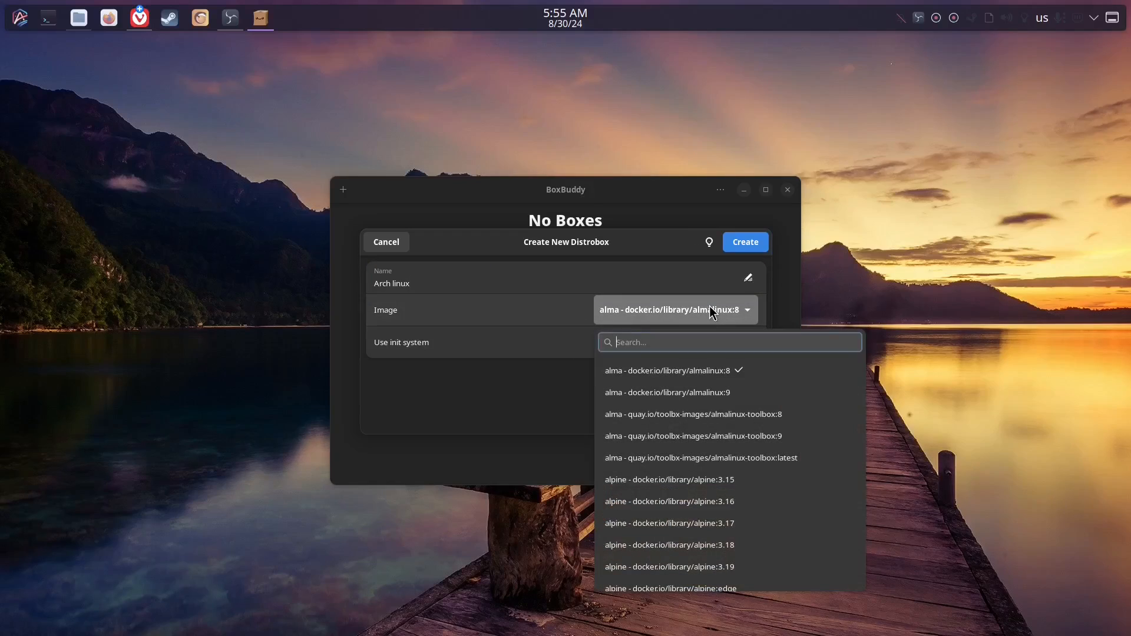
pyautogui.scroll(-10, 724, 438)
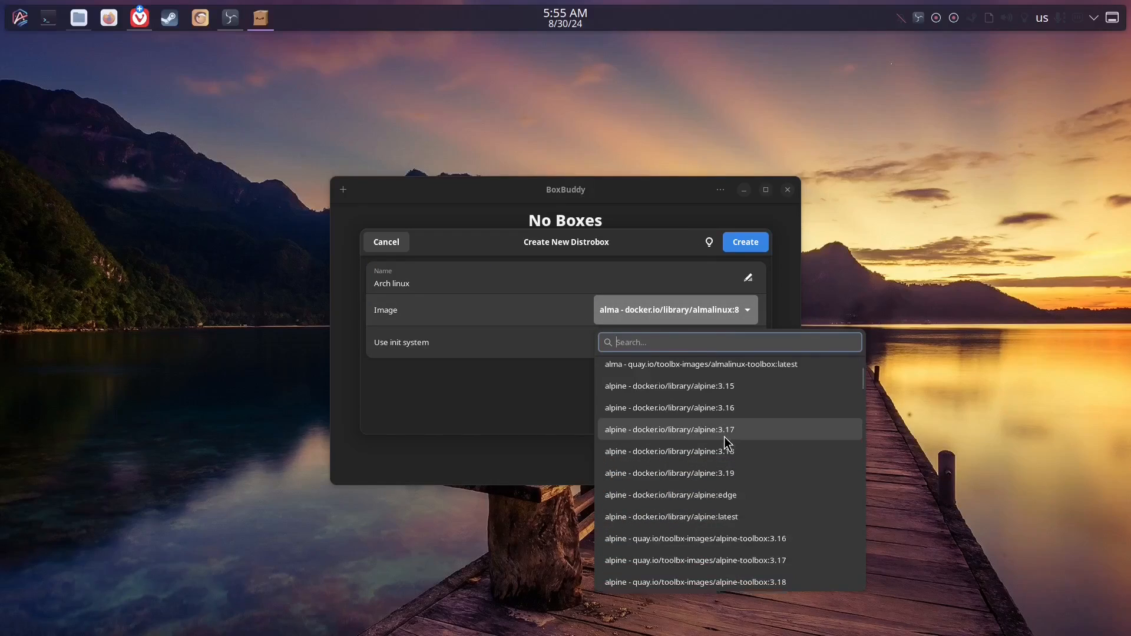
pyautogui.scroll(-4, 724, 439)
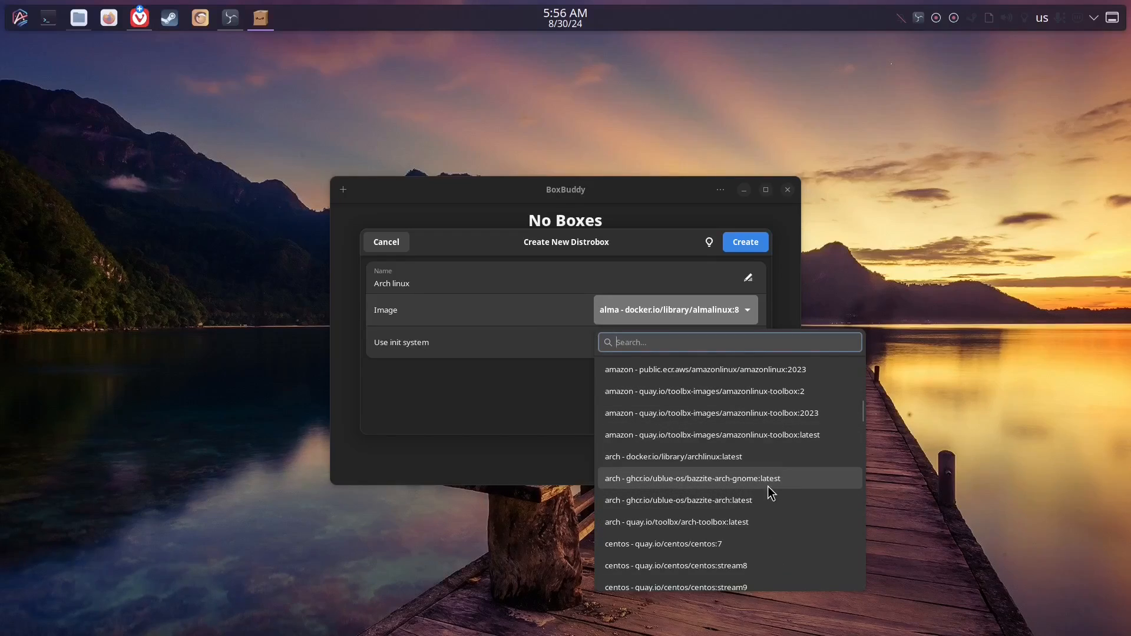
pyautogui.click(748, 523)
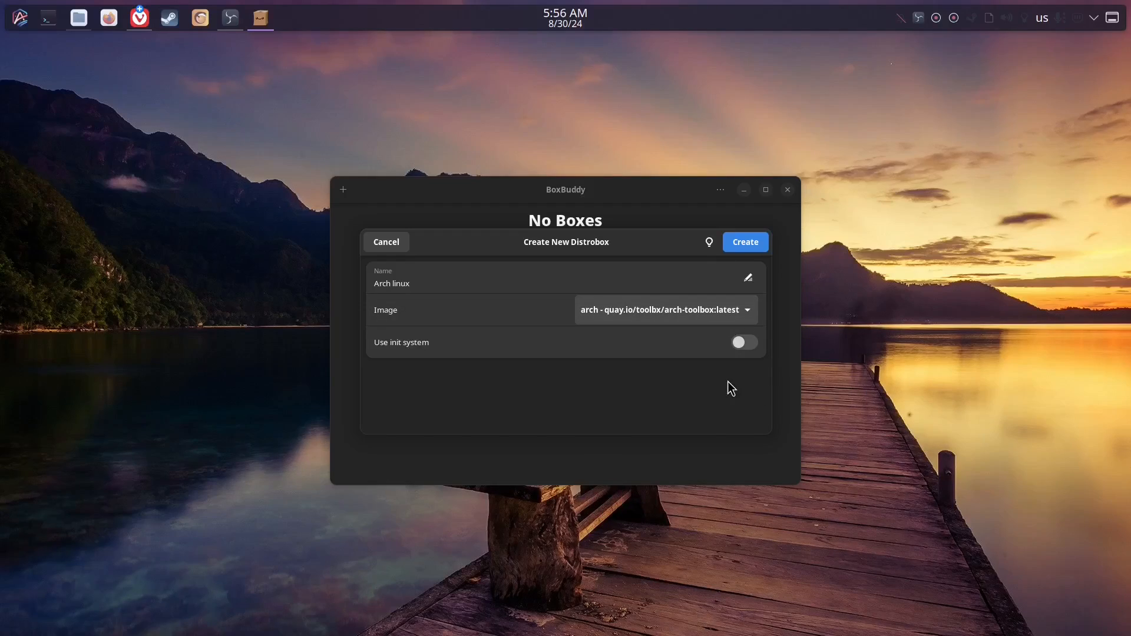
pyautogui.click(749, 248)
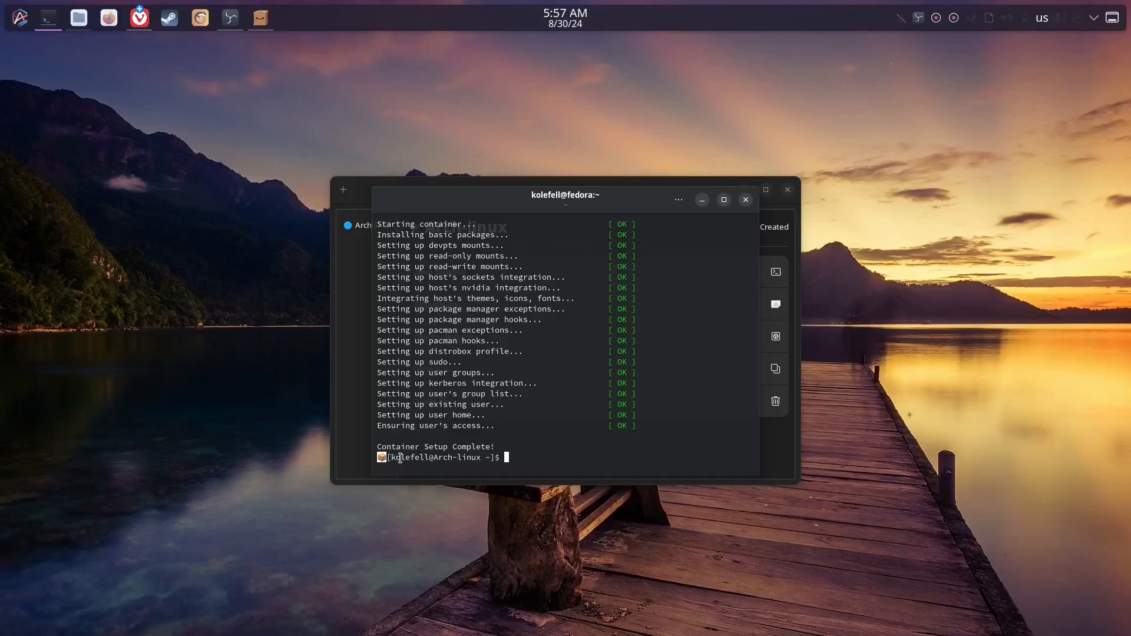
# Point out the container's prompt in the terminal and close both the terminal and BoxBuddy
pyautogui.moveTo(390, 457)
pyautogui.mouseDown()
pyautogui.moveTo(426, 457)
pyautogui.moveTo(387, 457)
pyautogui.mouseUp()
pyautogui.click(746, 200)
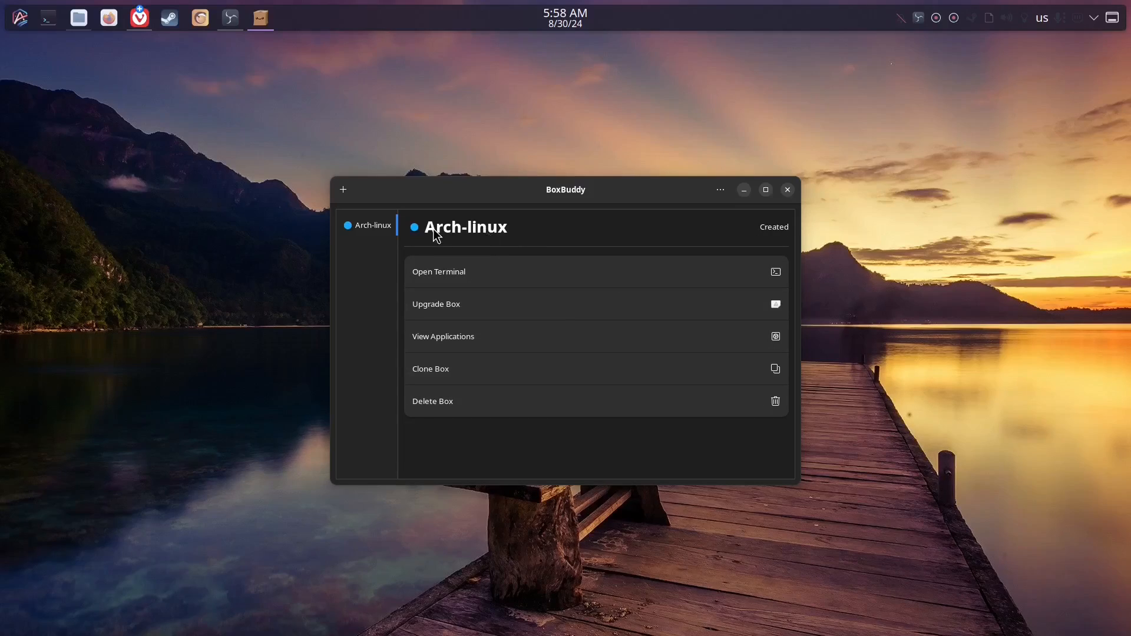
pyautogui.click(787, 190)
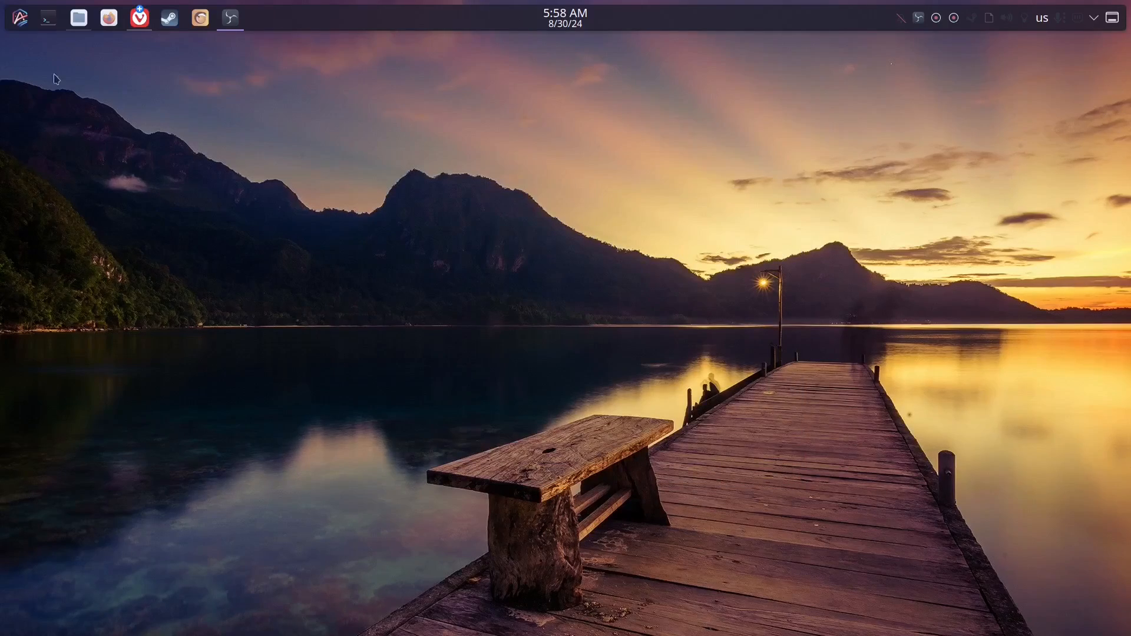
# Search the launcher for "arch" and open the Arch-linux container terminal
pyautogui.click(21, 16)
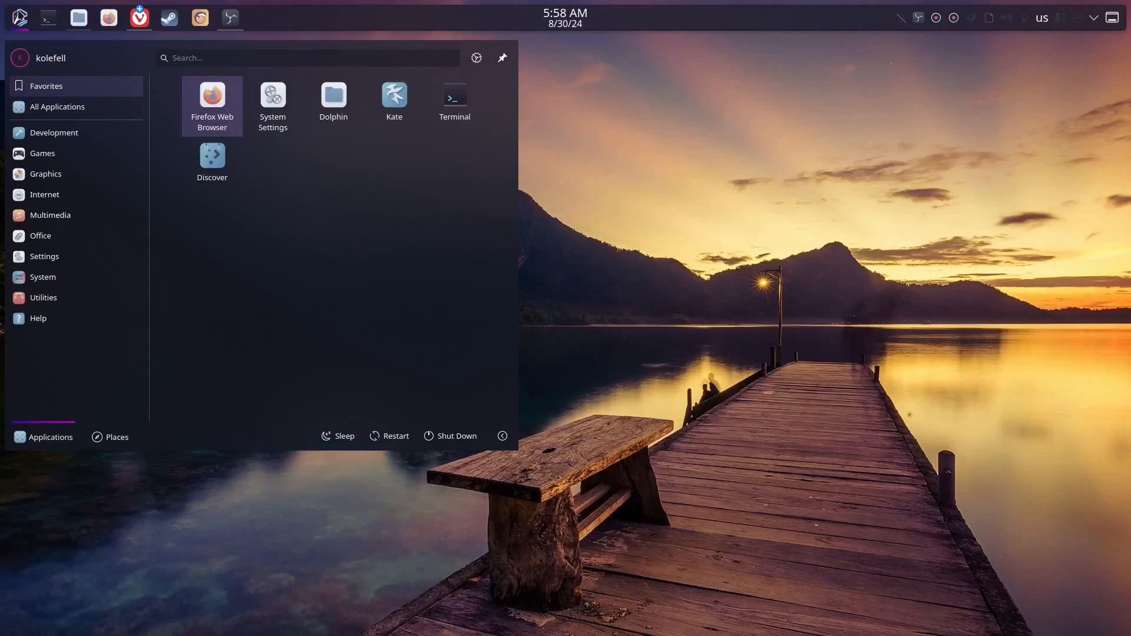
pyautogui.click(105, 155)
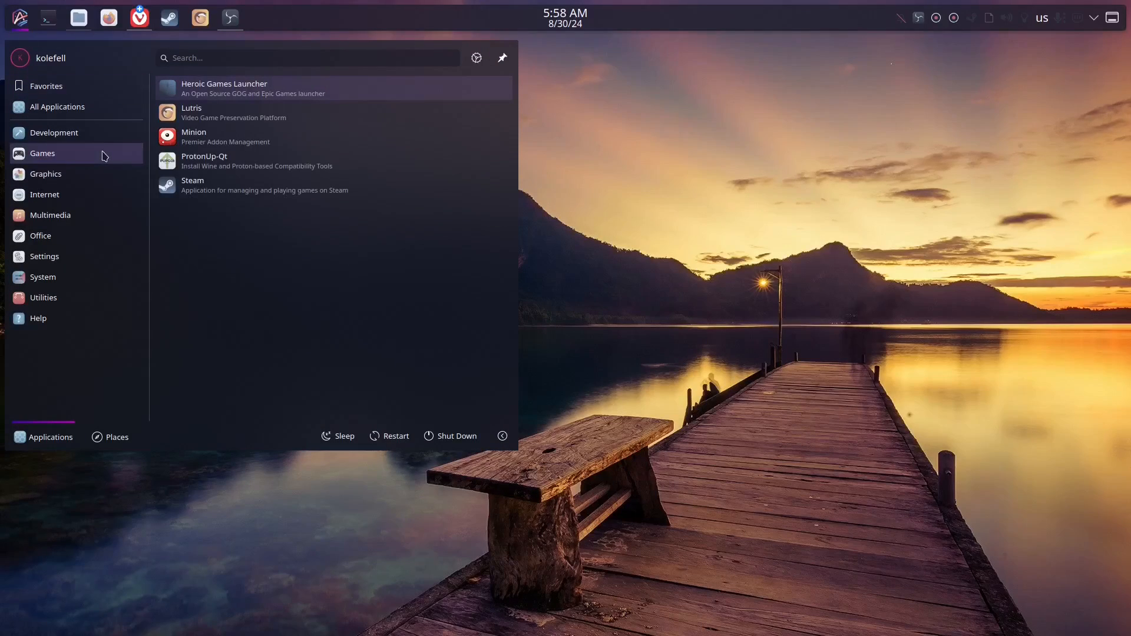
pyautogui.write('arc')
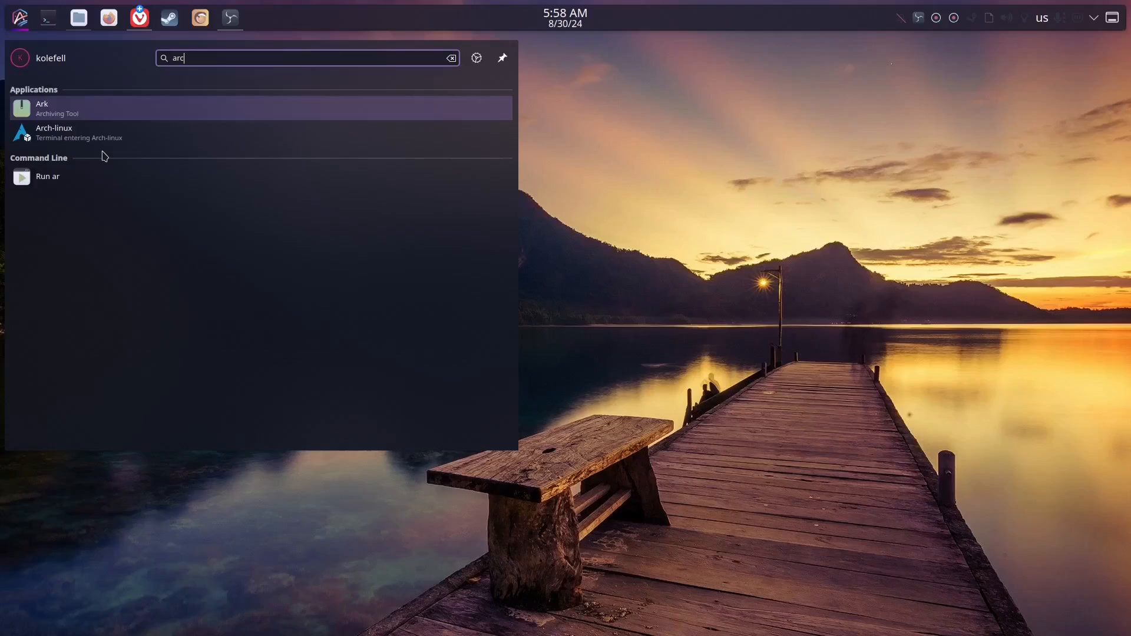
pyautogui.write('h')
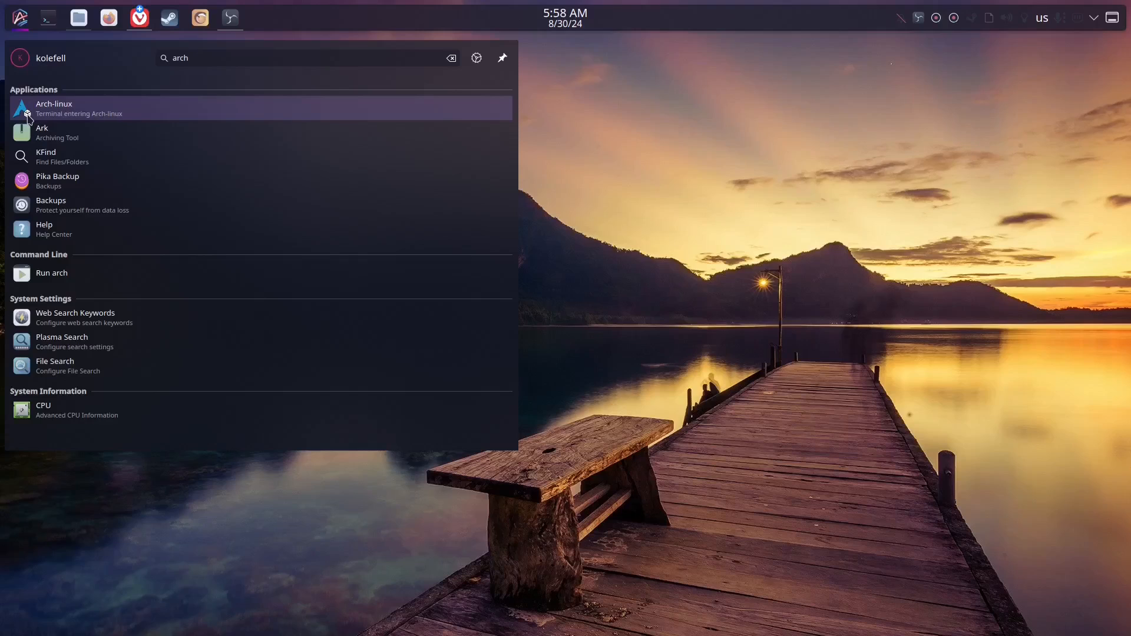
pyautogui.click(69, 117)
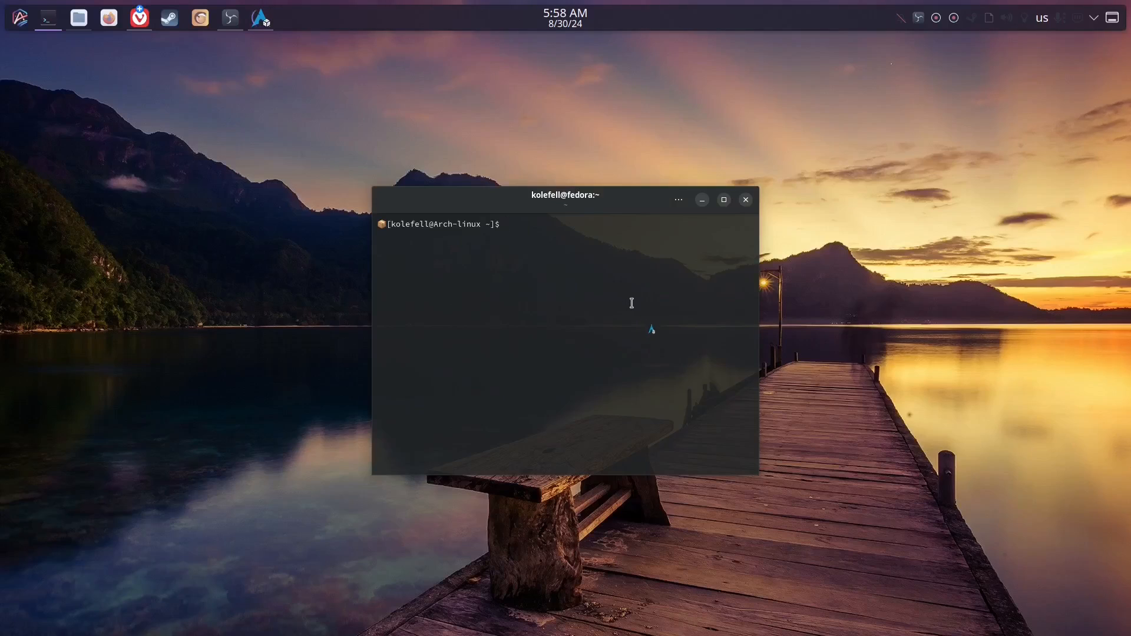
# Upgrade the Arch container's packages with sudo pacman -Syuu, accepting the installation
pyautogui.write('sudo pacman -Syuu')
pyautogui.press('Return')
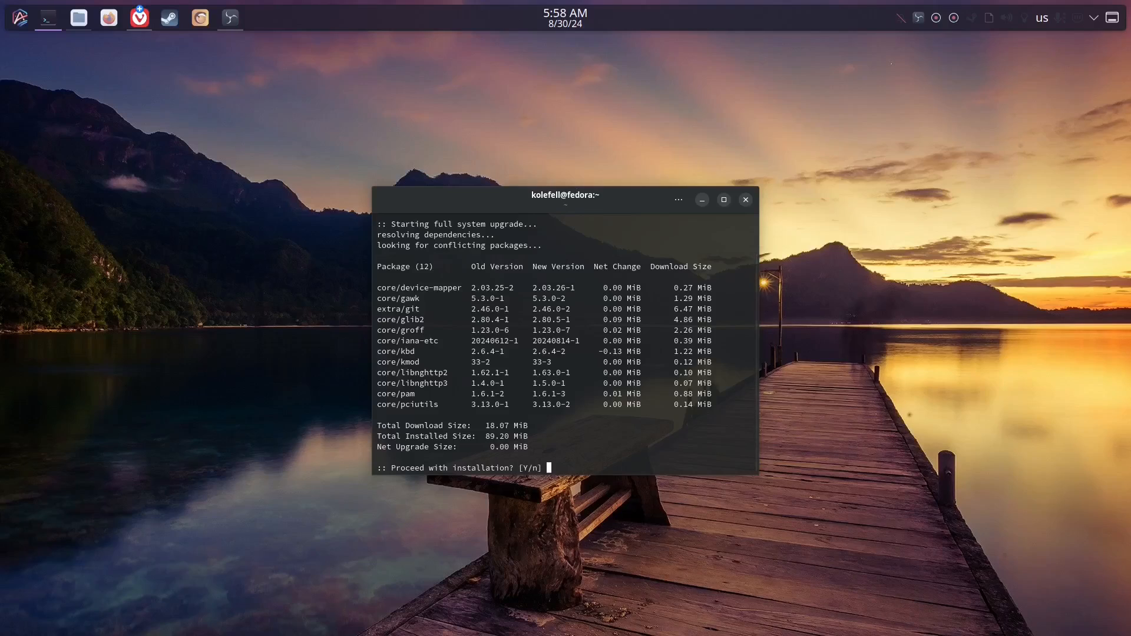
pyautogui.press('Return')
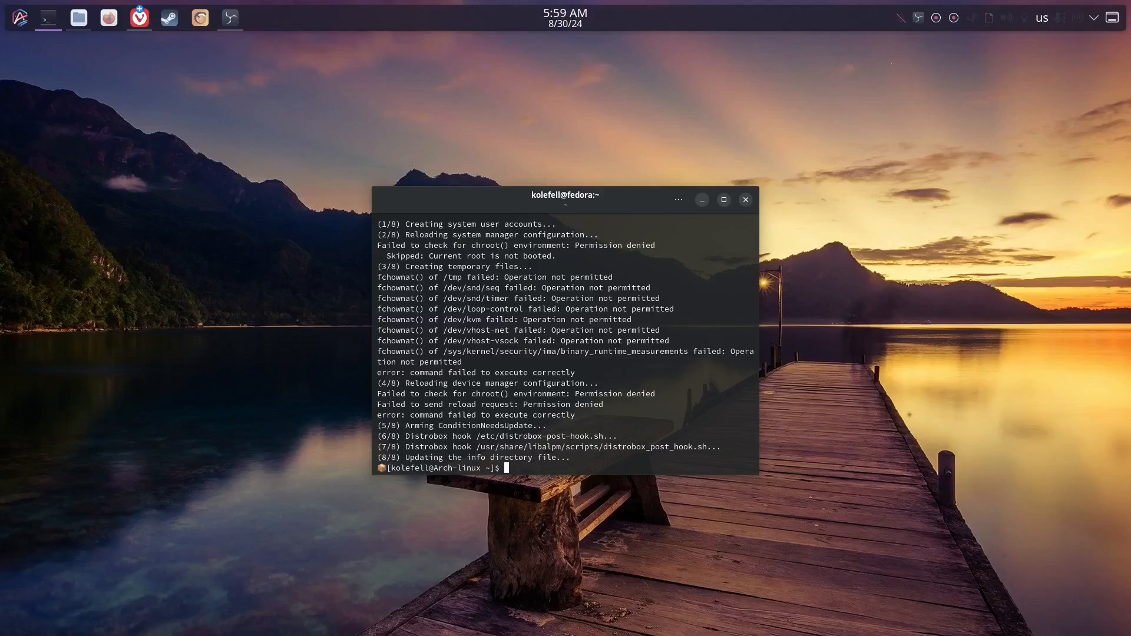
# Install htop in the Arch container with sudo pacman -S htop, accepting the installation
pyautogui.write('sudo pacman -S htop')
pyautogui.press('Return')
pyautogui.press('Return')
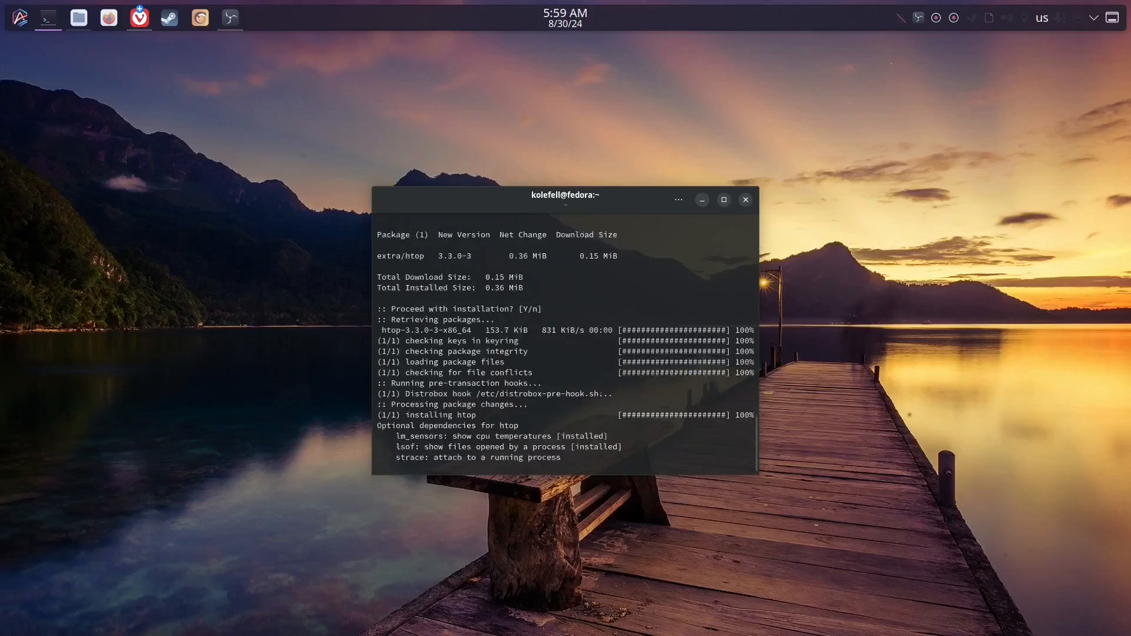
# Run htop in the Arch container and quit it
pyautogui.write('clear')
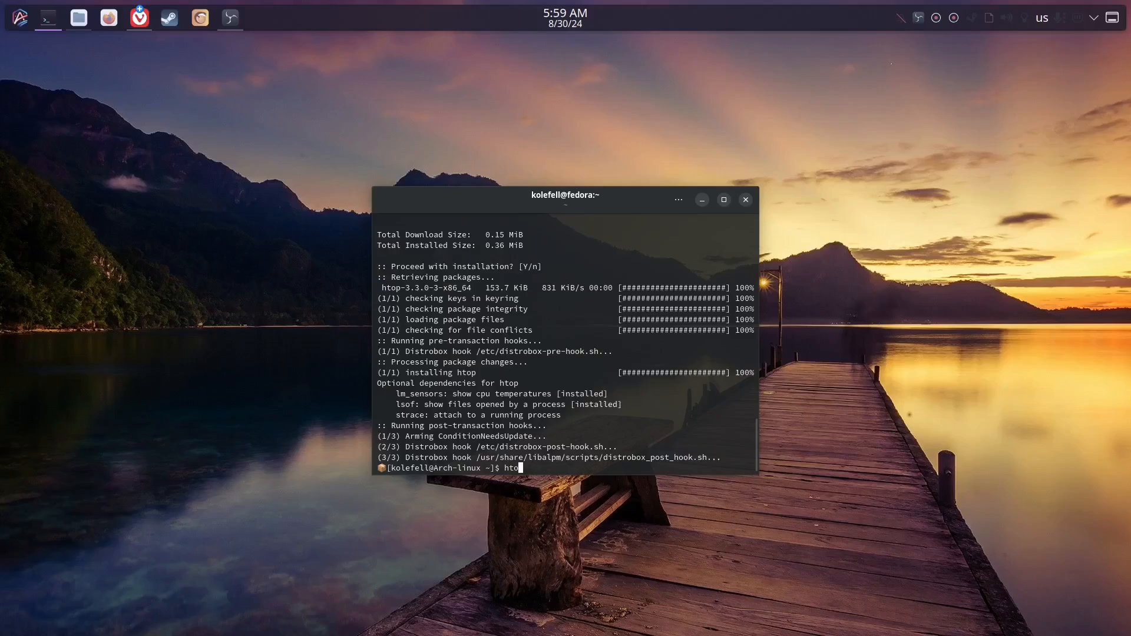
pyautogui.press('Return')
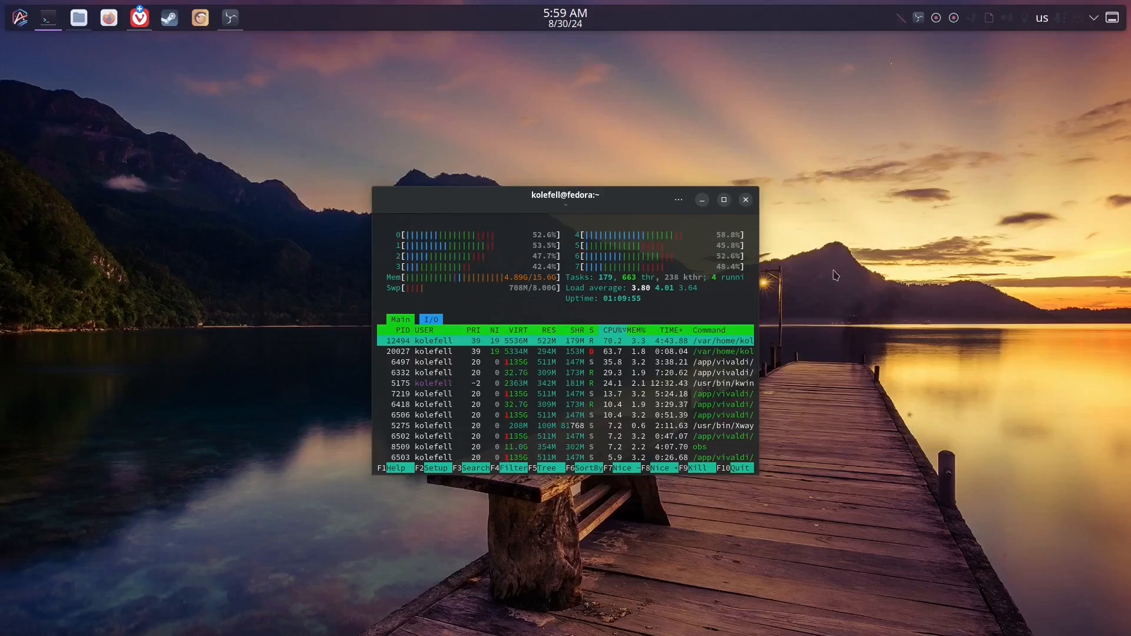
pyautogui.press('q')
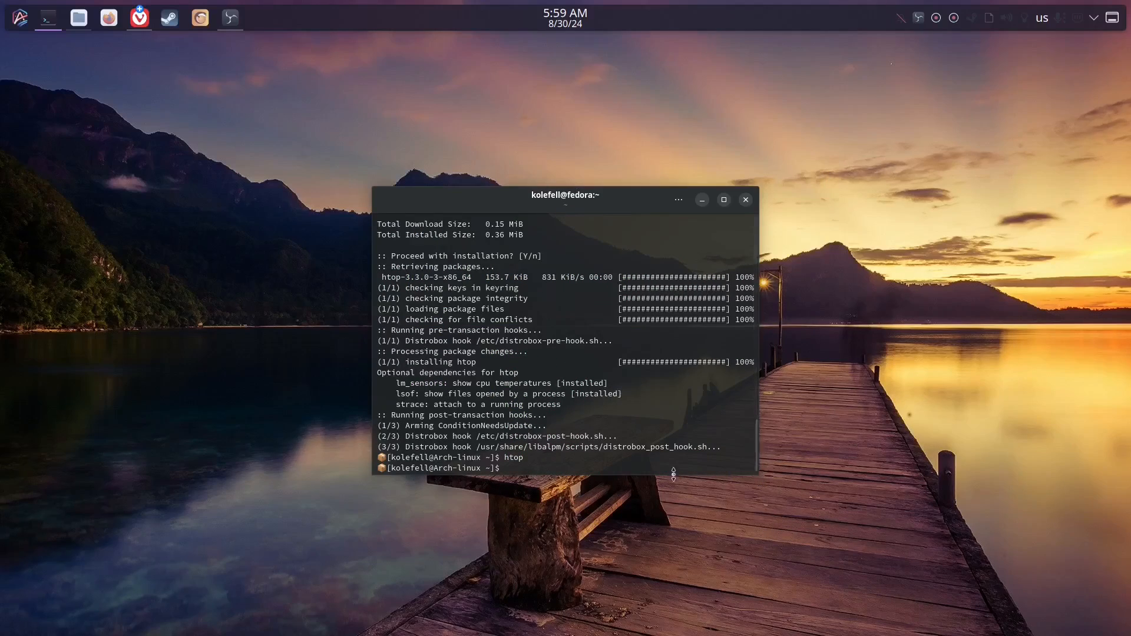
# Rerun htop, view its process list in an enlarged, repositioned terminal window, and close the terminal
pyautogui.press('Up')
pyautogui.press('Return')
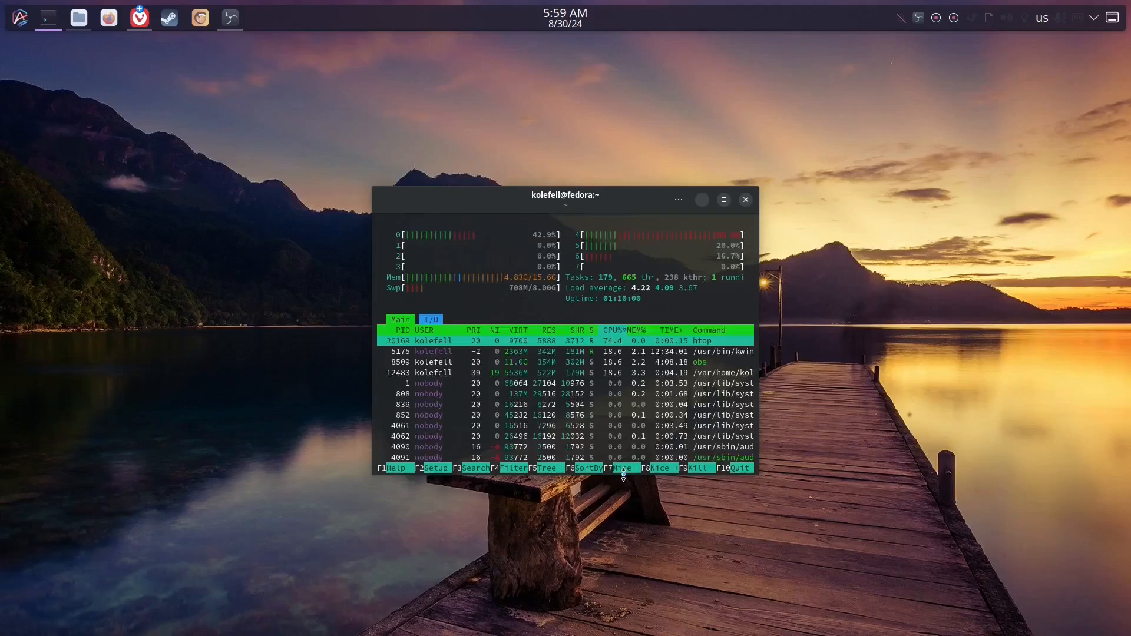
pyautogui.moveTo(758, 475); pyautogui.dragTo(929, 572)
pyautogui.moveTo(641, 201); pyautogui.dragTo(514, 132)
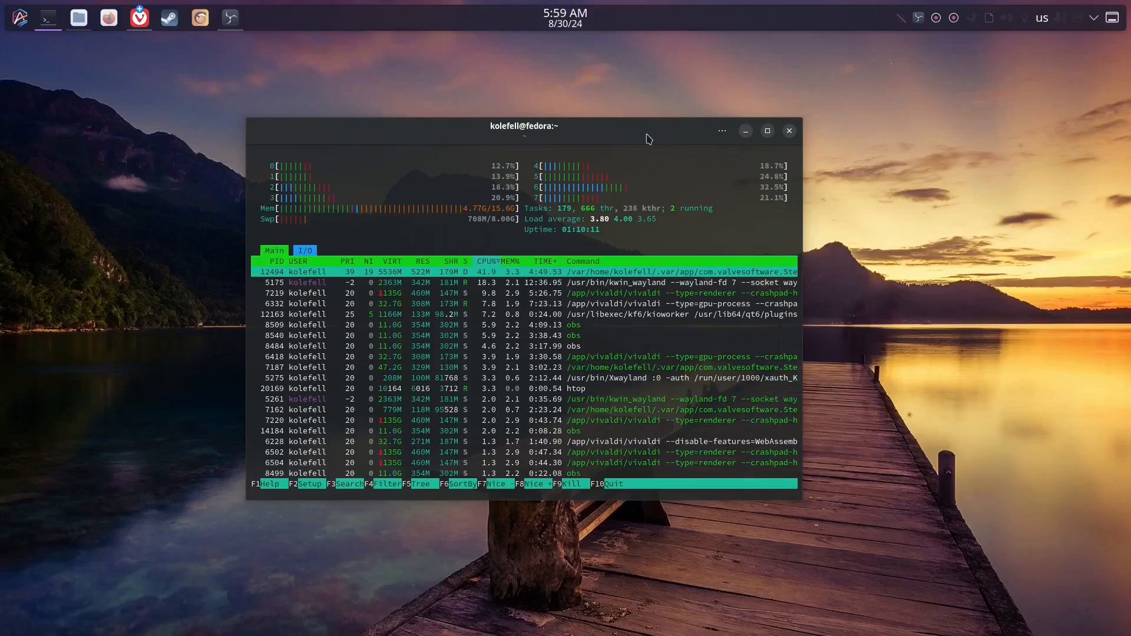
pyautogui.moveTo(648, 133); pyautogui.dragTo(782, 128)
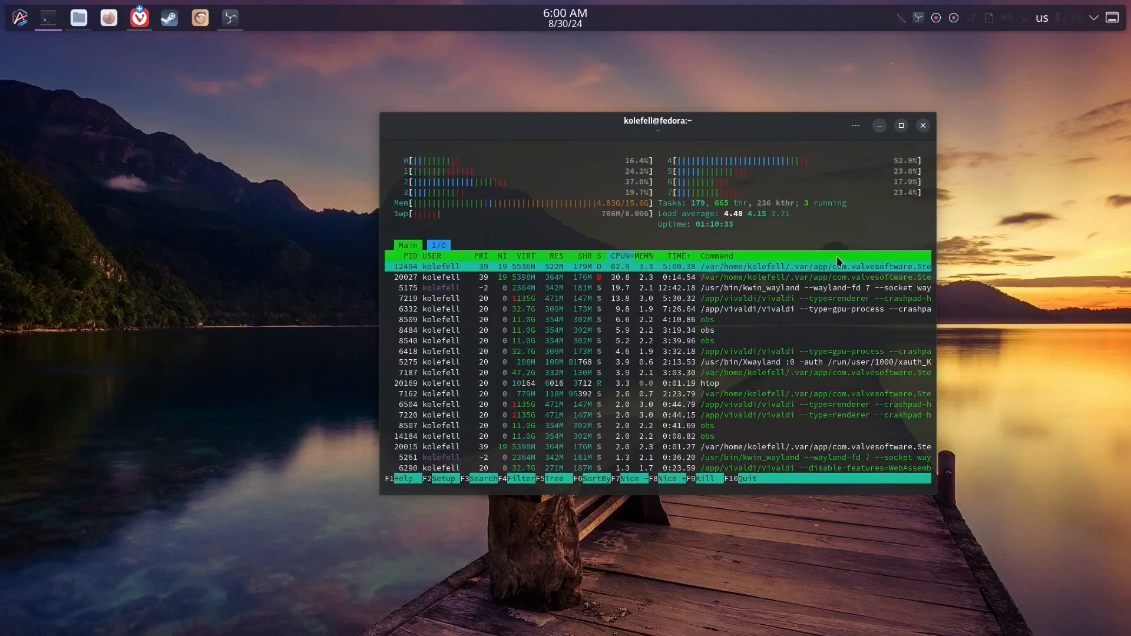
pyautogui.click(923, 127)
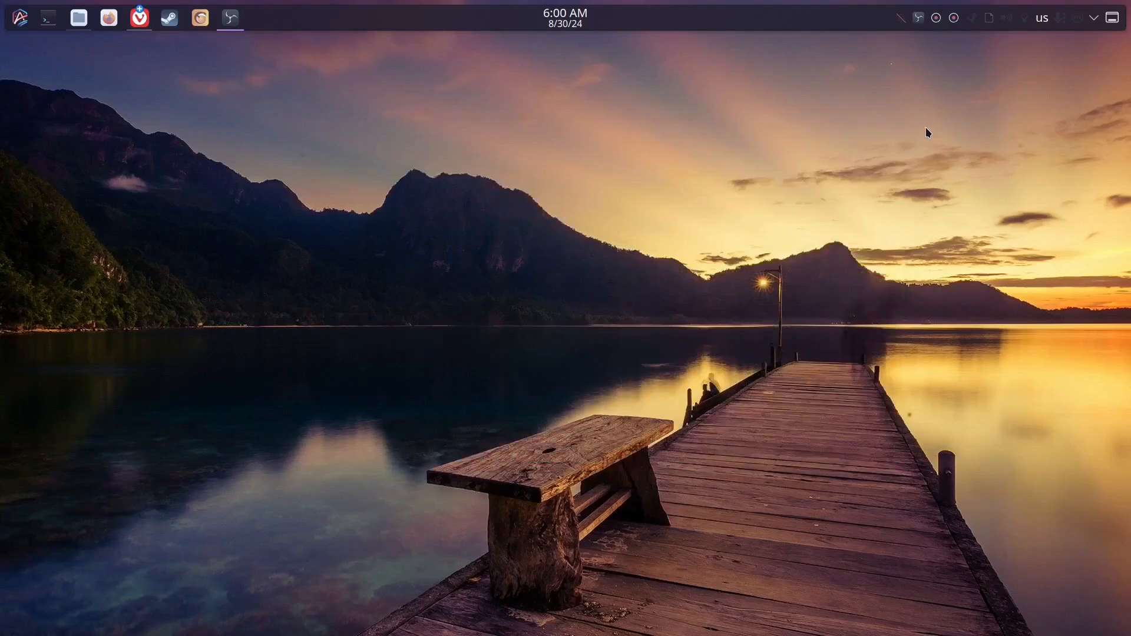
# Open a host terminal, enlarge and reposition its window, and examine the Aurora welcome banner, highlighting the ujust --choose command
pyautogui.click(48, 22)
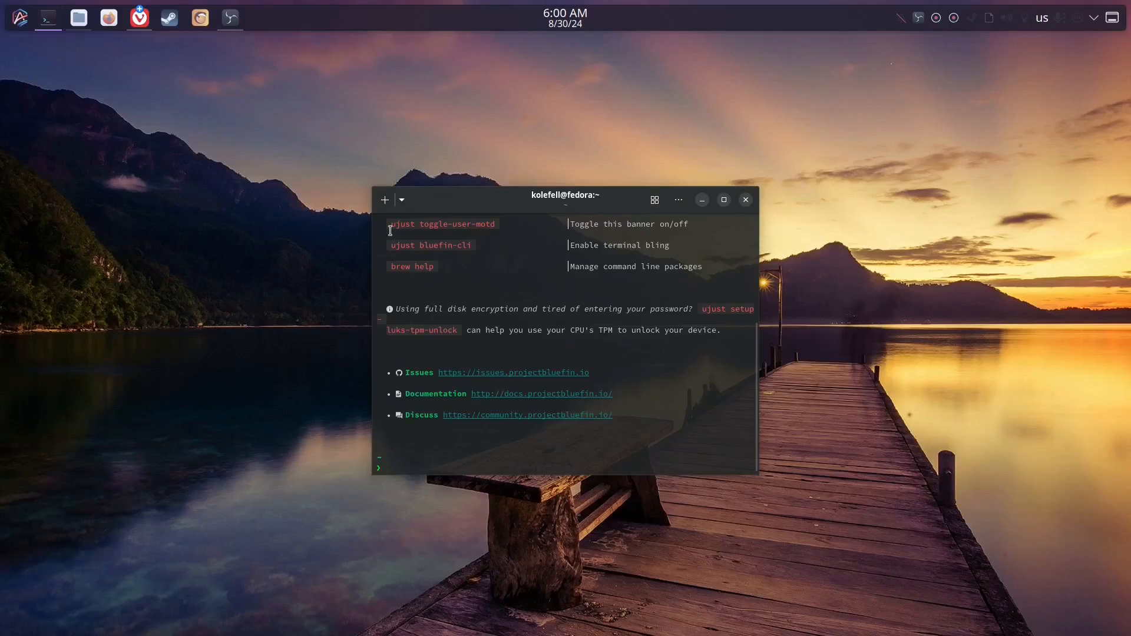
pyautogui.scroll(1, 449, 250)
pyautogui.scroll(3, 448, 250)
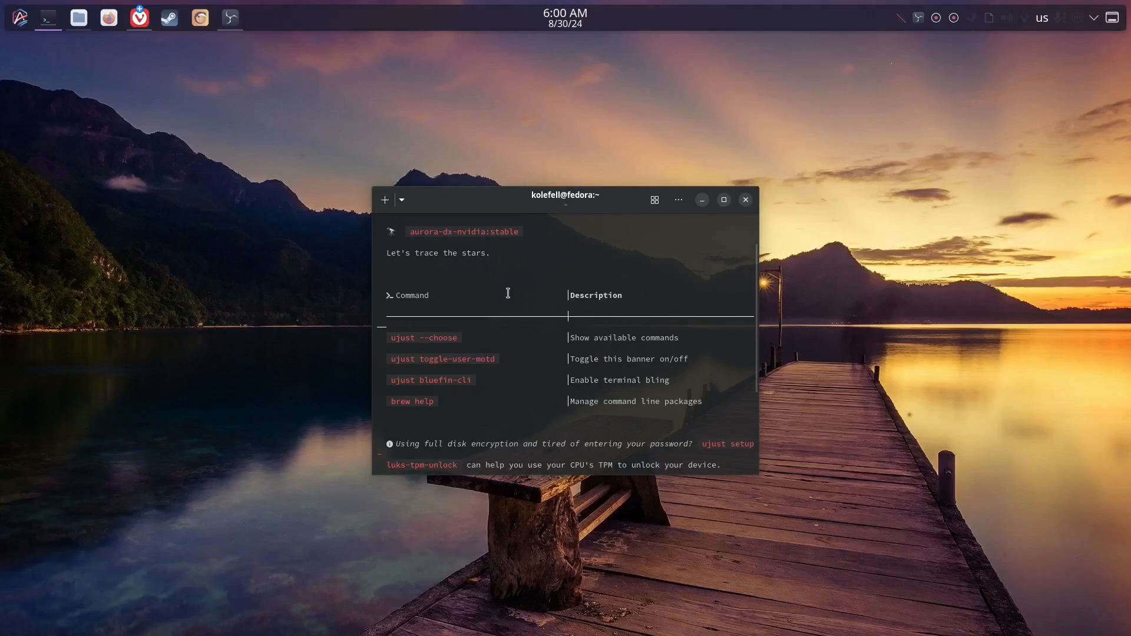
pyautogui.scroll(-2, 508, 293)
pyautogui.scroll(4, 544, 346)
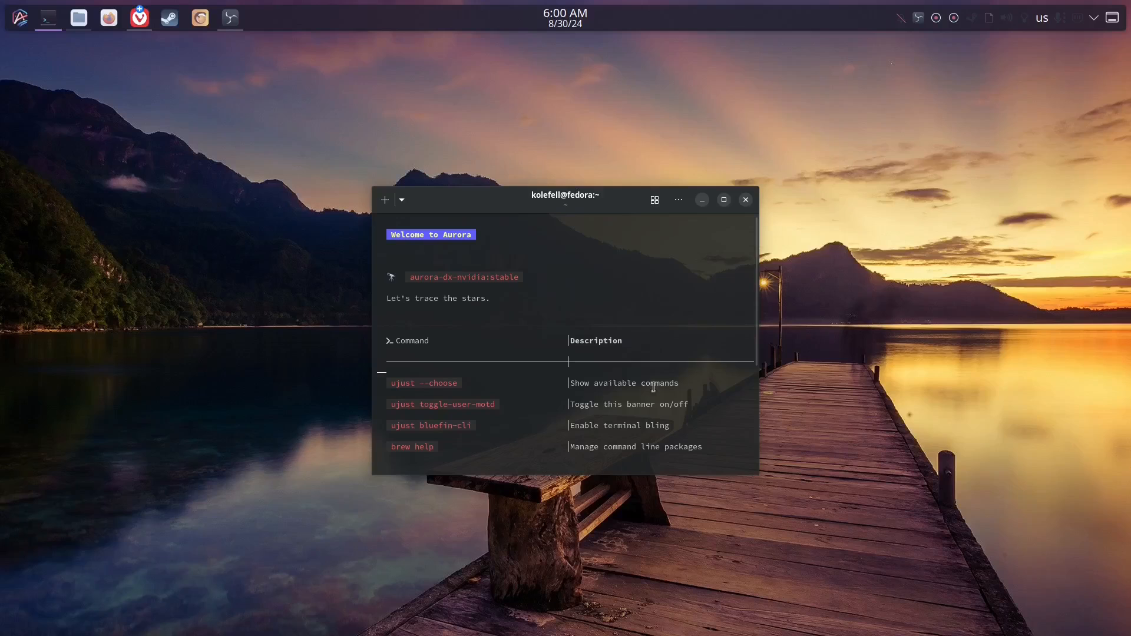
pyautogui.moveTo(758, 475); pyautogui.dragTo(1064, 604)
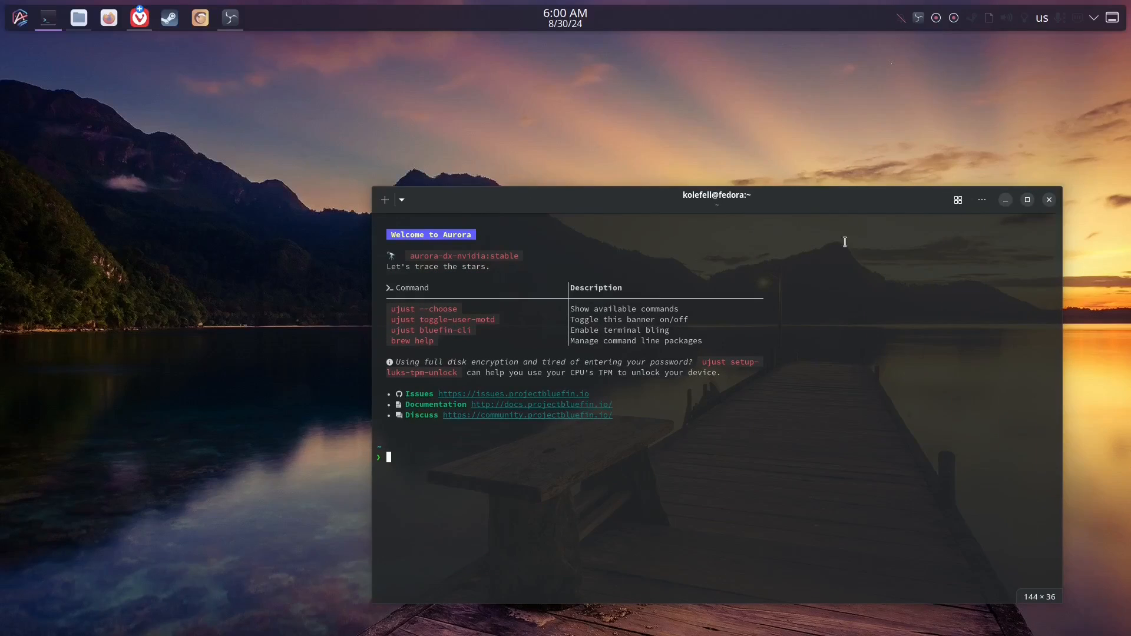
pyautogui.moveTo(775, 198); pyautogui.dragTo(666, 144)
pyautogui.moveTo(284, 255); pyautogui.dragTo(320, 257)
pyautogui.click(304, 394)
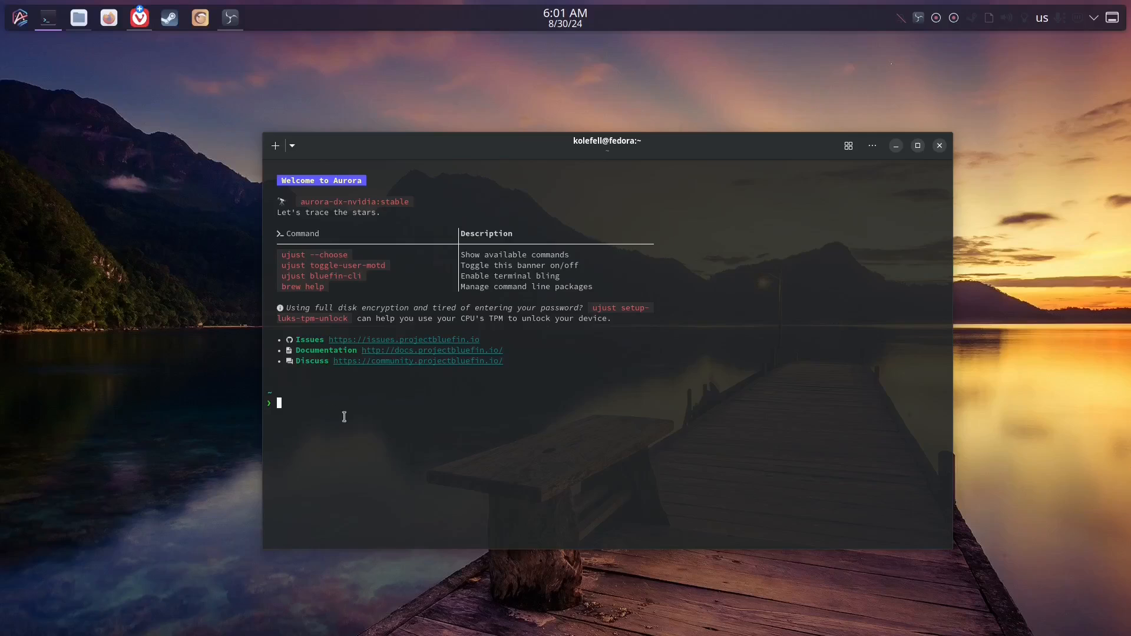
# Open the command chooser with ujust --choose and preview recipes such as check-idle-power-draw, changelogs and clean-system
pyautogui.write('ujust --choose')
pyautogui.press('Return')
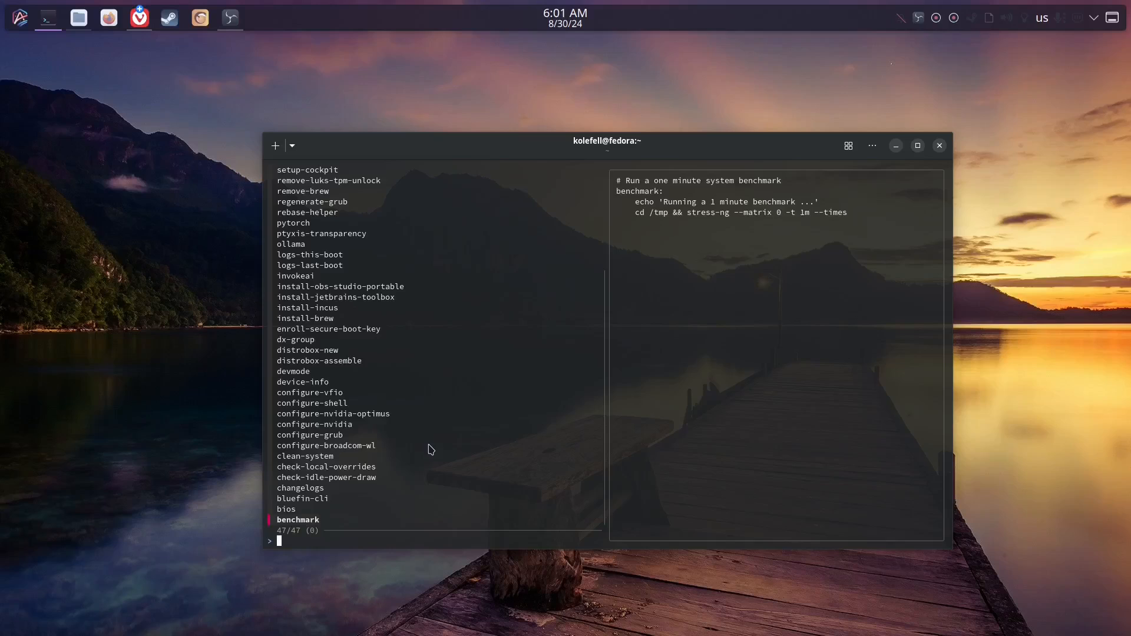
pyautogui.press('Up')
pyautogui.press('Up')
pyautogui.press('Up')
pyautogui.press('Up')
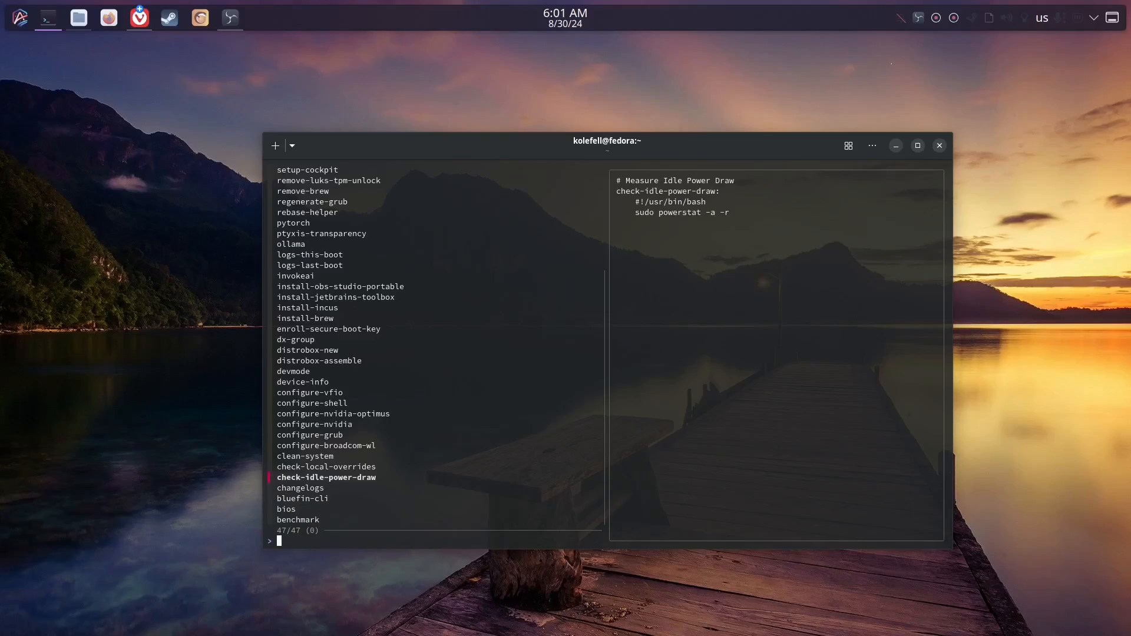
pyautogui.press('Down')
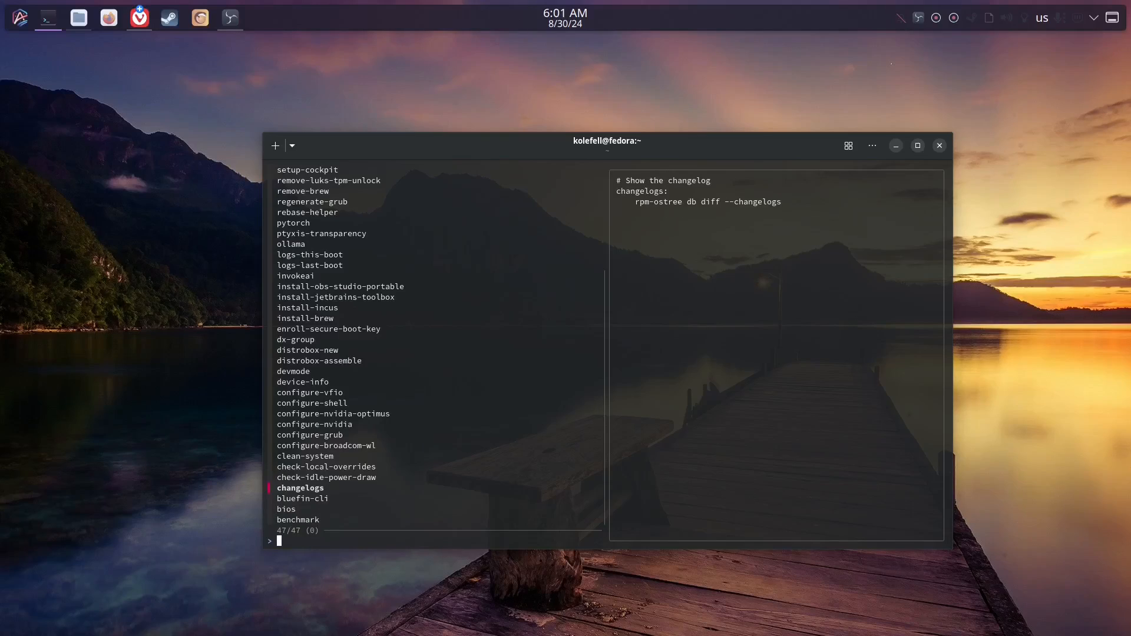
pyautogui.press('Up')
pyautogui.press('Up')
pyautogui.press('Up')
pyautogui.press('Up')
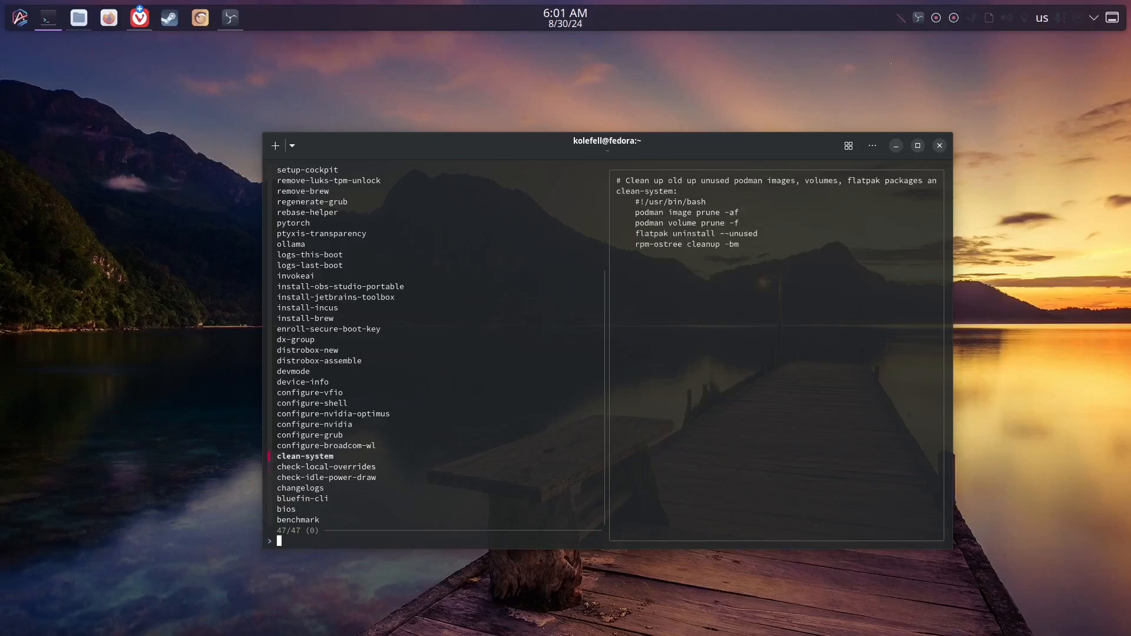
# Find and run the Topgrade system update from the ujust list, quit it at the summary, and review the output
pyautogui.press('Up')
pyautogui.press('Up')
pyautogui.press('Up')
pyautogui.press('Up')
pyautogui.press('Up')
pyautogui.press('Up')
pyautogui.press('Up')
pyautogui.press('Up')
pyautogui.press('Up')
pyautogui.press('Up')
pyautogui.press('Up')
pyautogui.press('Up')
pyautogui.press('Up')
pyautogui.press('Up')
pyautogui.press('Up')
pyautogui.press('Up')
pyautogui.press('Up')
pyautogui.press('Up')
pyautogui.press('Up')
pyautogui.press('Up')
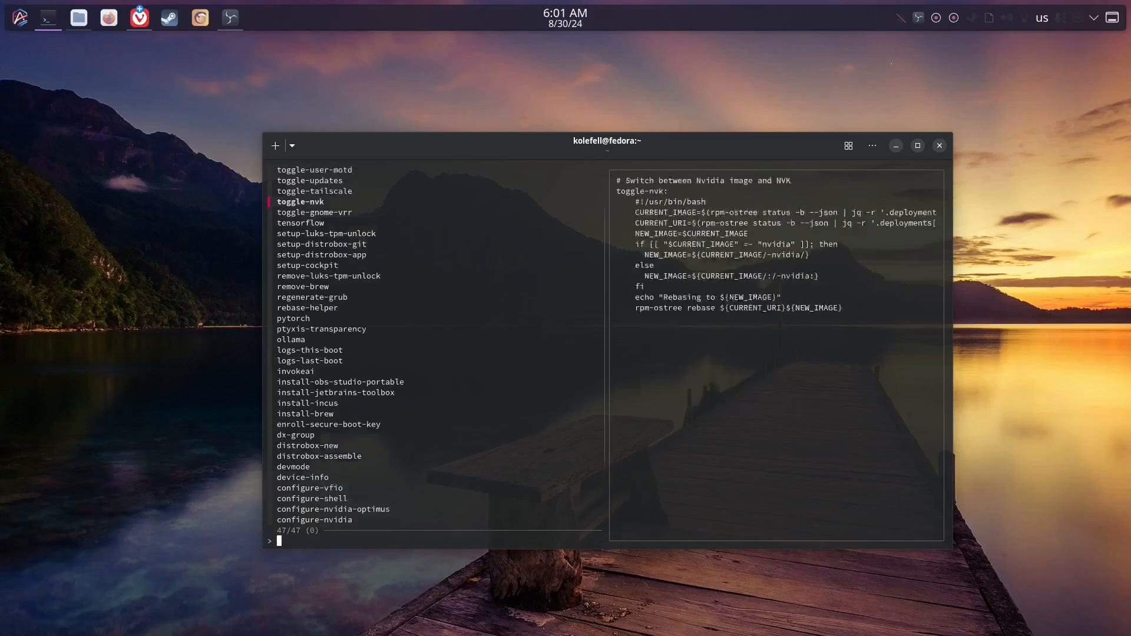
pyautogui.press('Down')
pyautogui.press('Return')
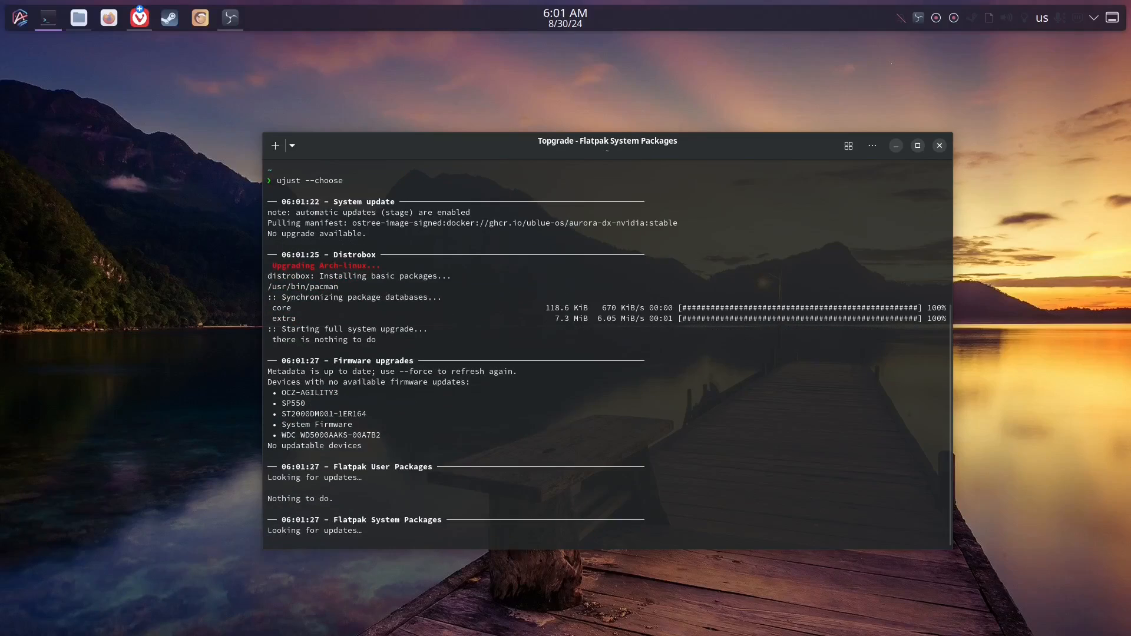
pyautogui.scroll(1, 347, 291)
pyautogui.moveTo(272, 291); pyautogui.dragTo(404, 290)
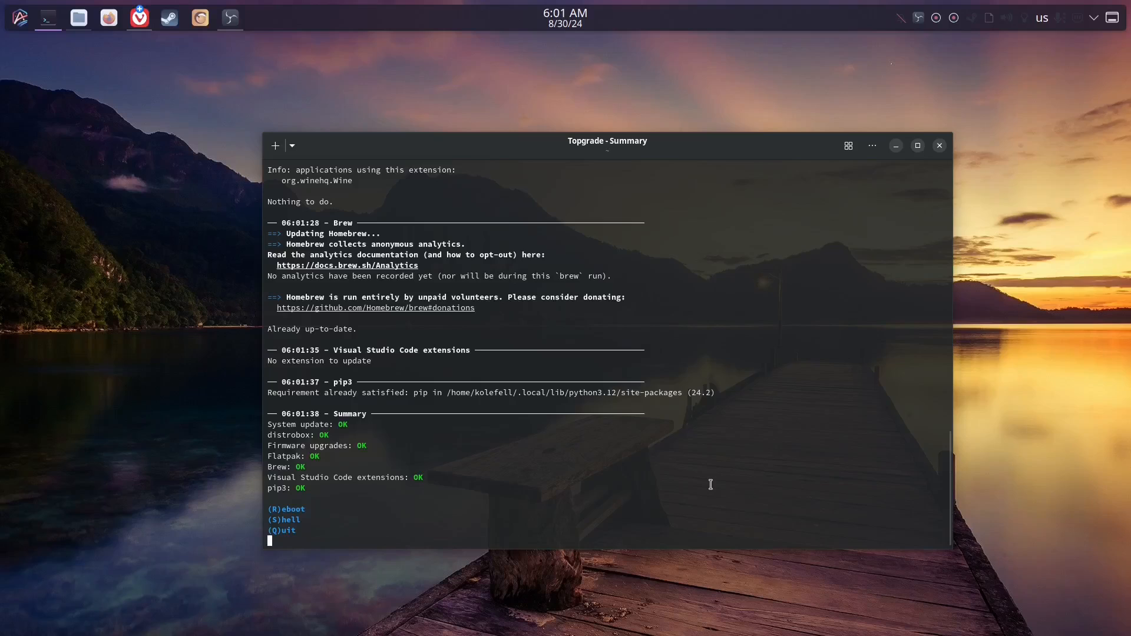
pyautogui.press('q')
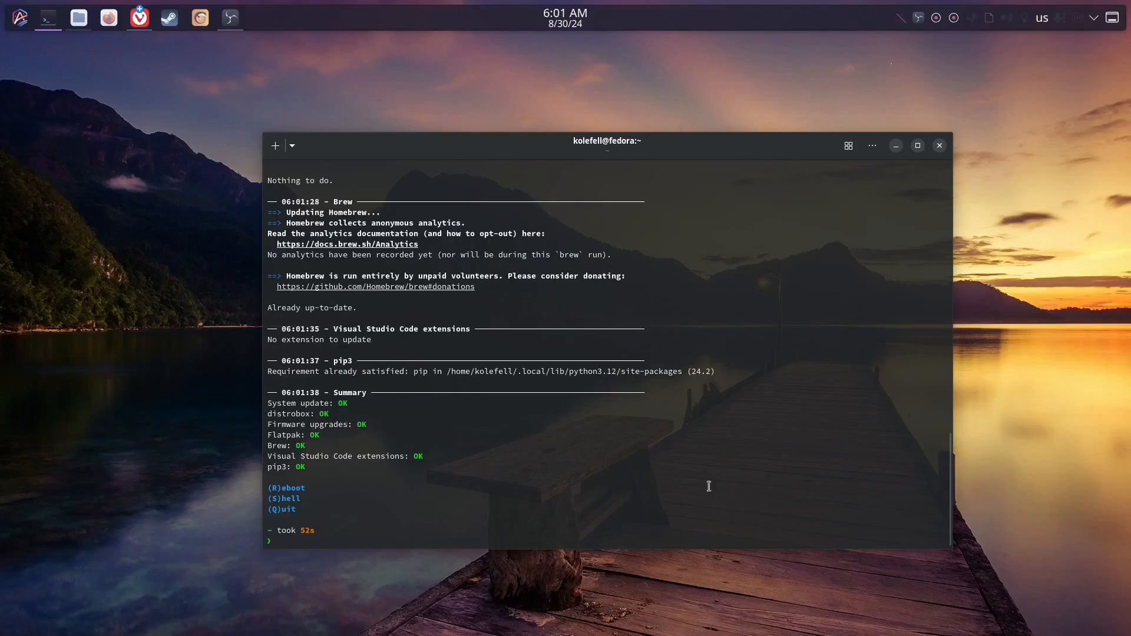
pyautogui.scroll(4, 646, 504)
pyautogui.scroll(-4, 646, 501)
# Install htop on the host through Homebrew with brew install htop and highlight the command's elapsed time
pyautogui.write('brew install htop')
pyautogui.press('Return')
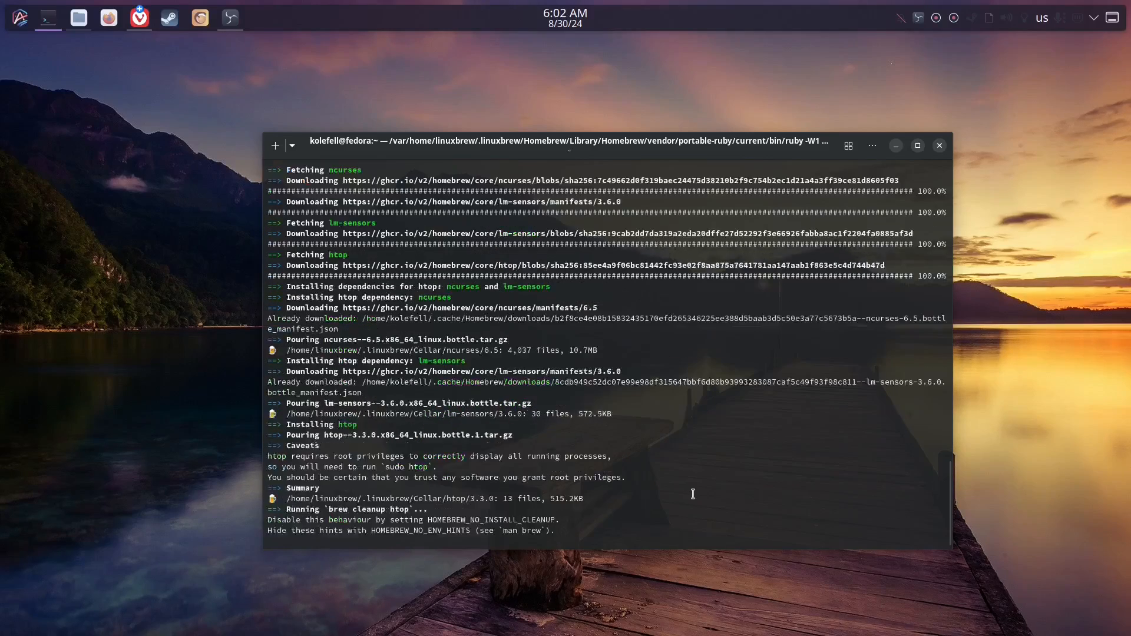
pyautogui.moveTo(300, 529); pyautogui.dragTo(314, 530)
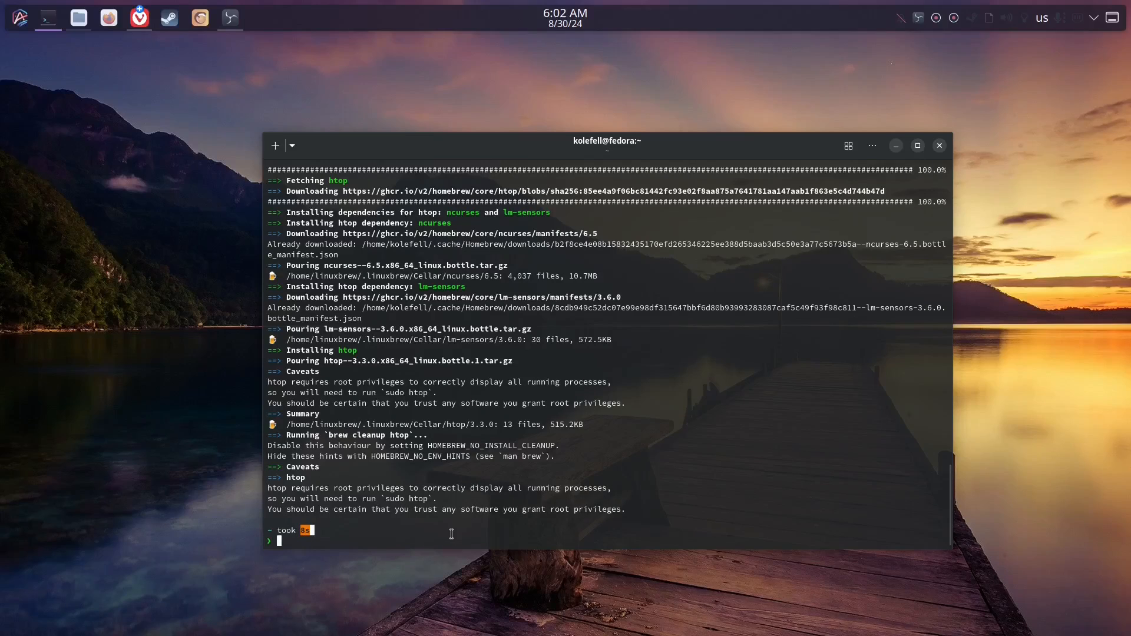
# Run the Homebrew-installed htop on the host, view its process list, and quit it
pyautogui.write('htop')
pyautogui.press('Return')
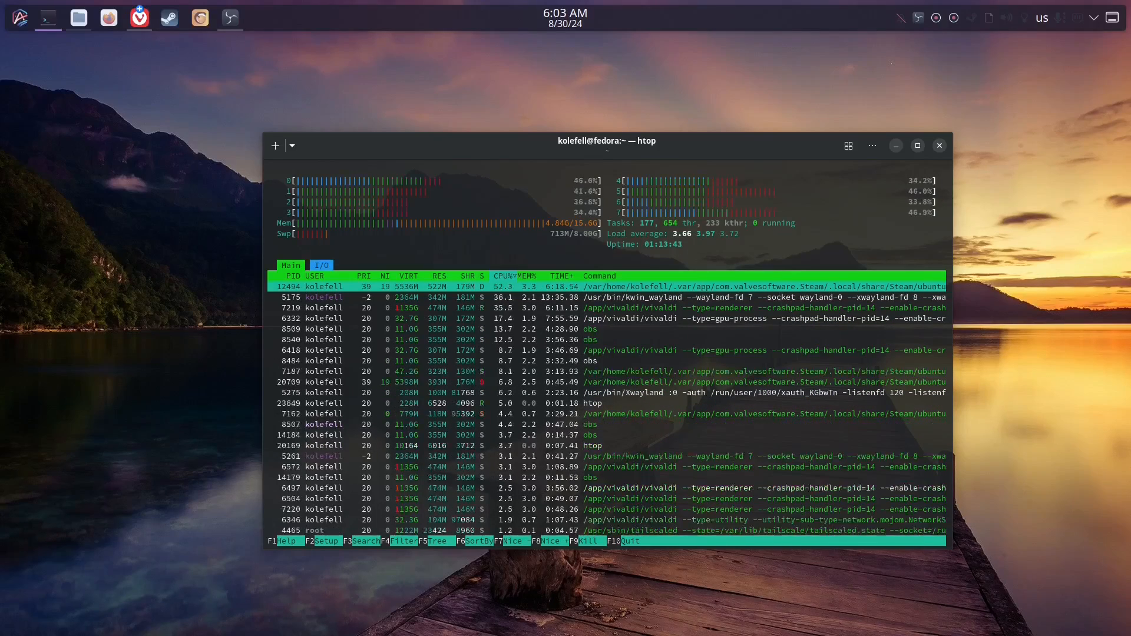
pyautogui.press('q')
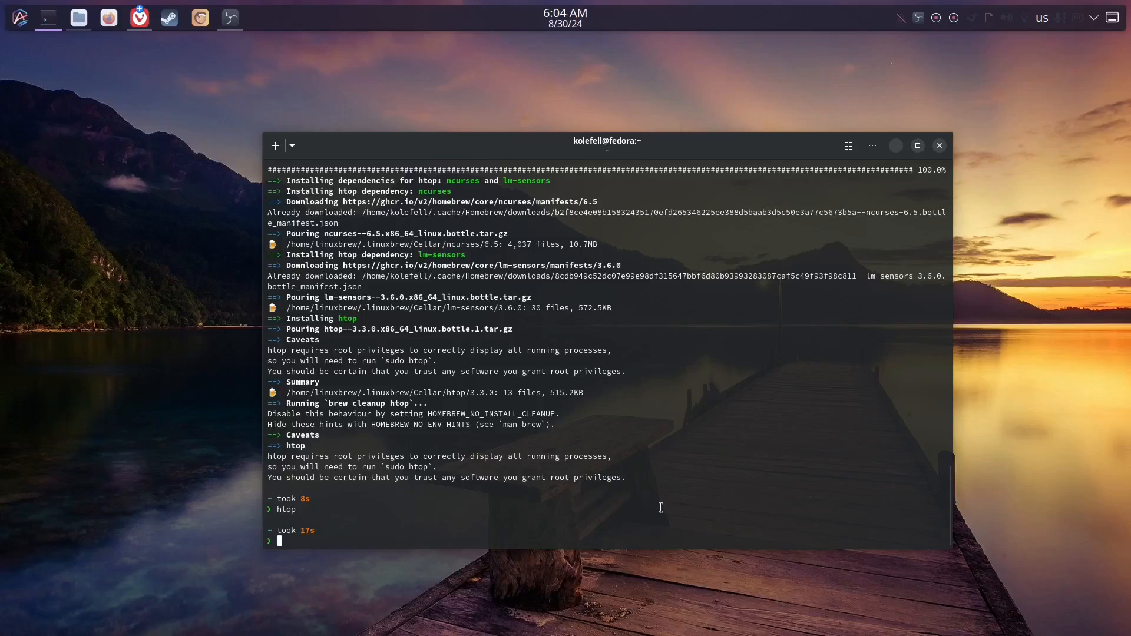
# Try to layer nvtop with rpm-ostree install nvtop, and highlight the response text and the rpm-ostree command name
pyautogui.write('rpm-ostree install')
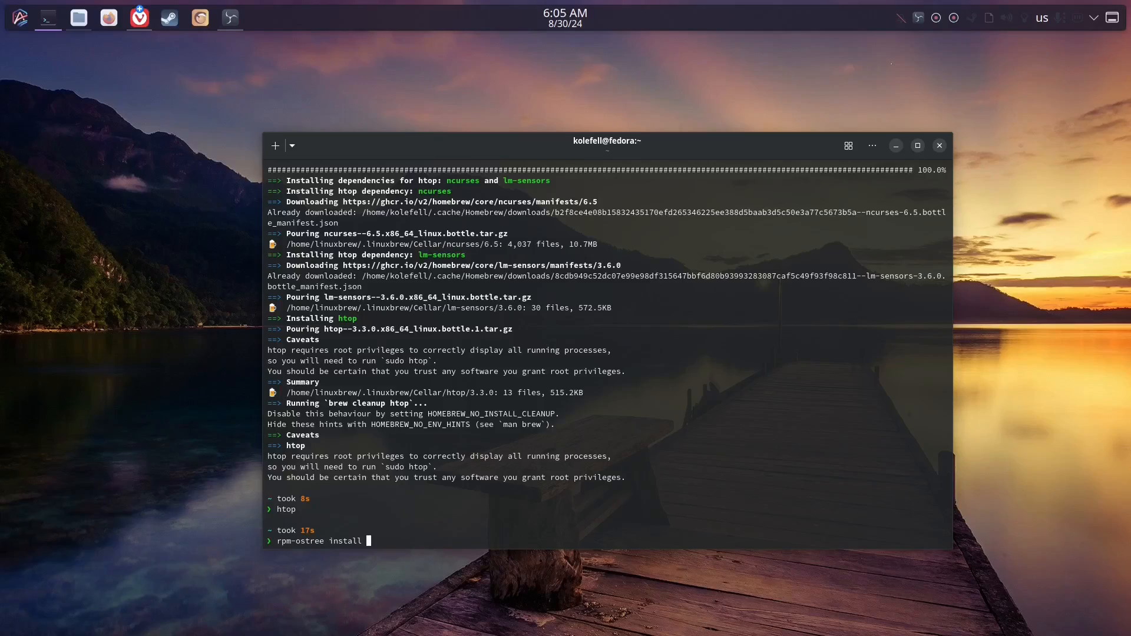
pyautogui.write('nvtop')
pyautogui.press('Return')
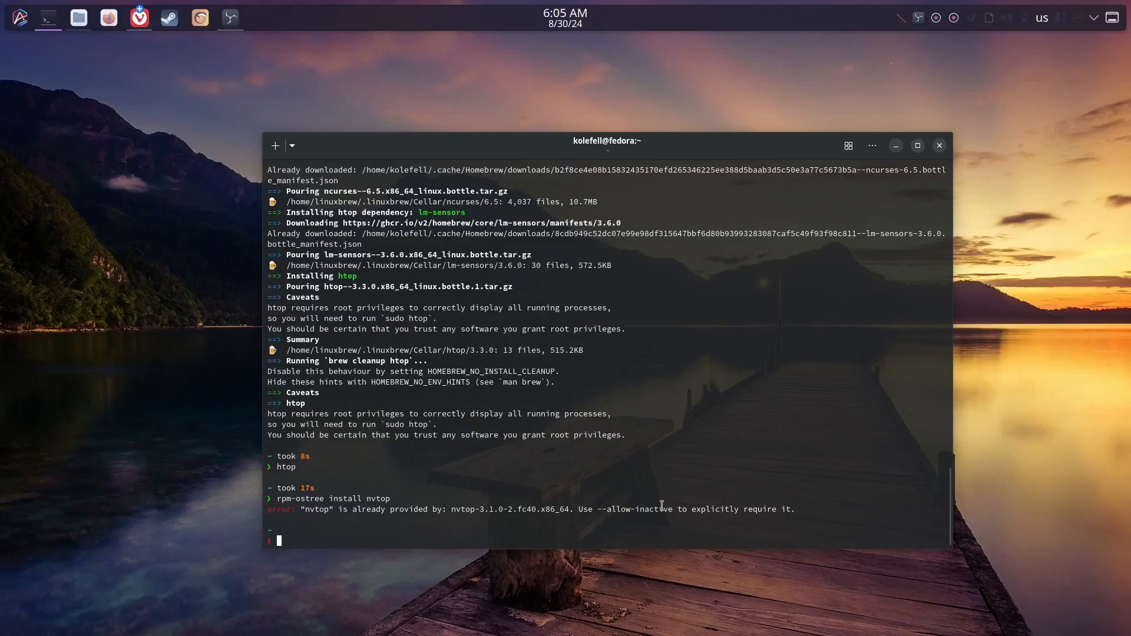
pyautogui.moveTo(308, 510); pyautogui.dragTo(771, 498)
pyautogui.click(374, 537)
pyautogui.moveTo(278, 499); pyautogui.dragTo(327, 498)
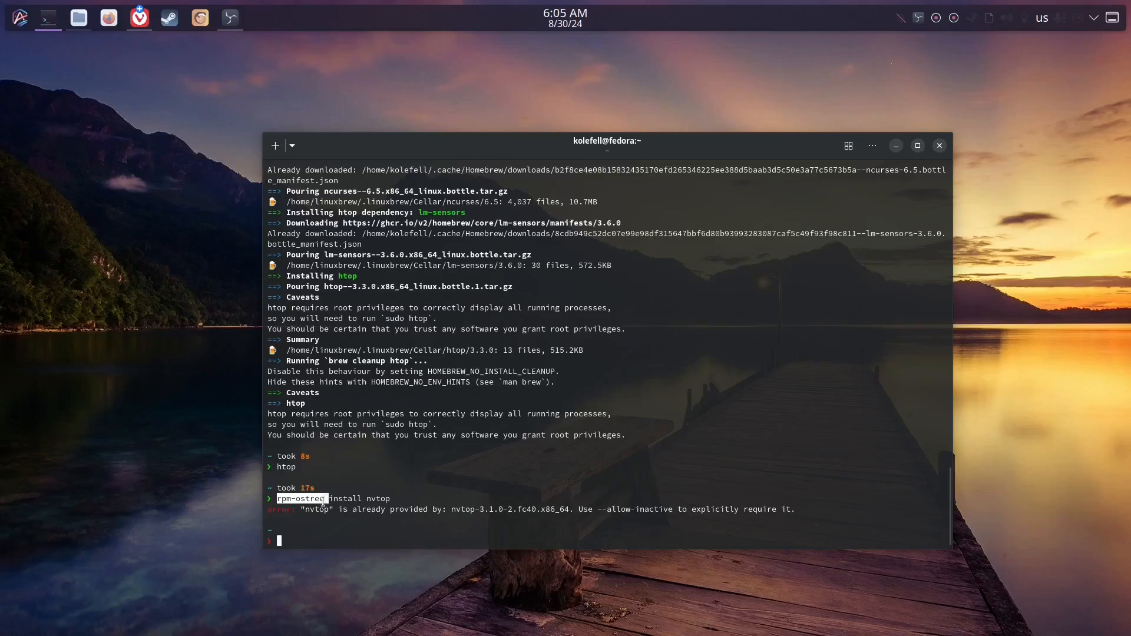